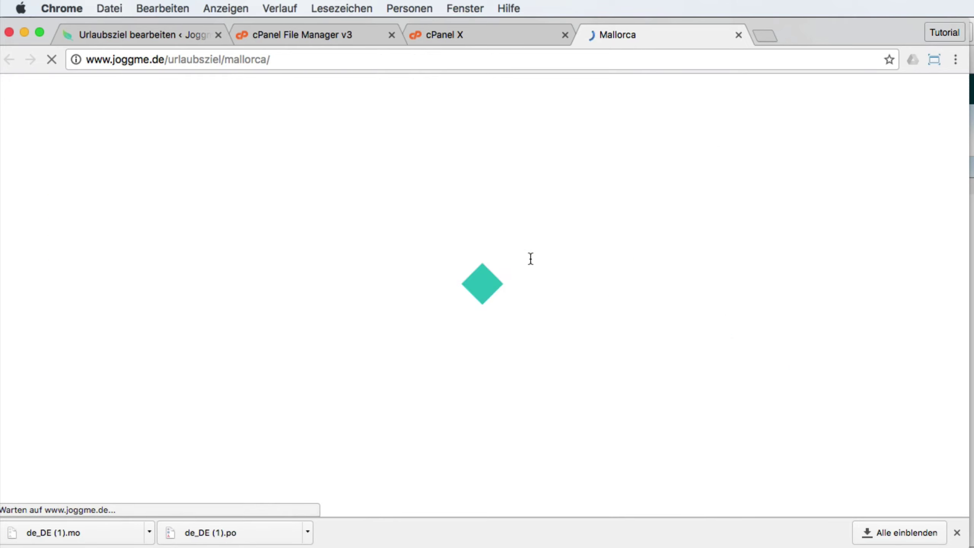
Change the translation function for 'Wochen' on line 49 of single-urlaubsziel.php to _e, save the file and reload the Mallorca page.
{"action": "double_click", "coordinate": [73, 422]}
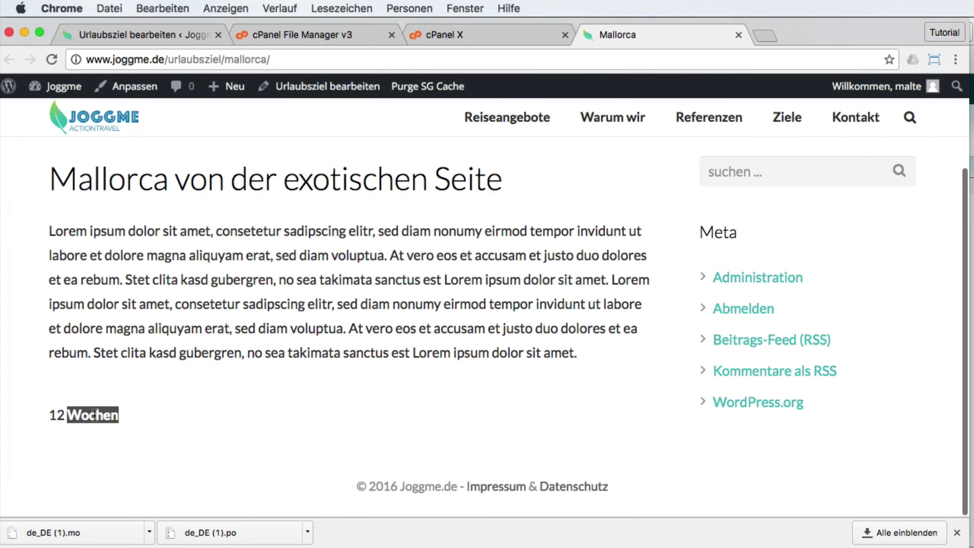
{"action": "left_click", "coordinate": [447, 35]}
{"action": "left_click", "coordinate": [654, 341]}
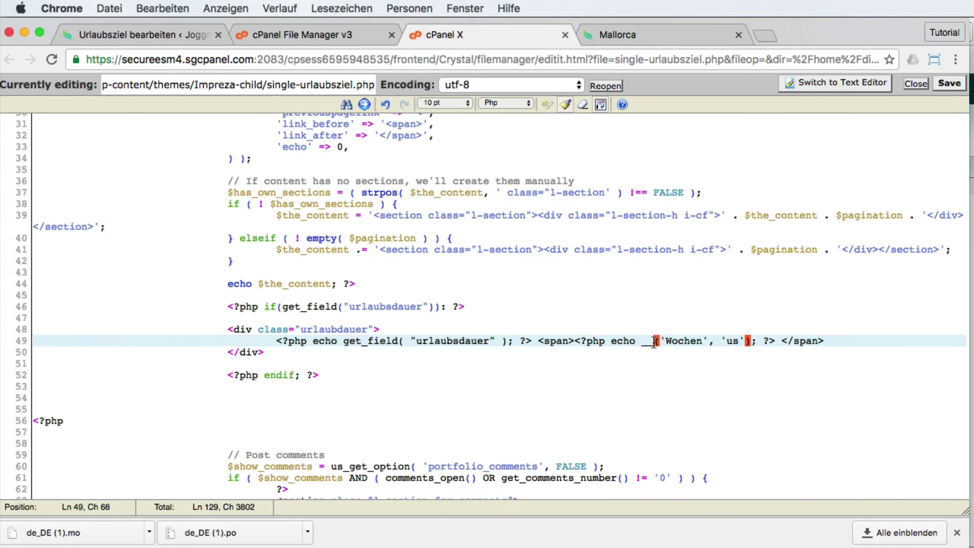
{"action": "key", "text": "BackSpace"}
{"action": "type", "text": "e"}
{"action": "left_click", "coordinate": [949, 83]}
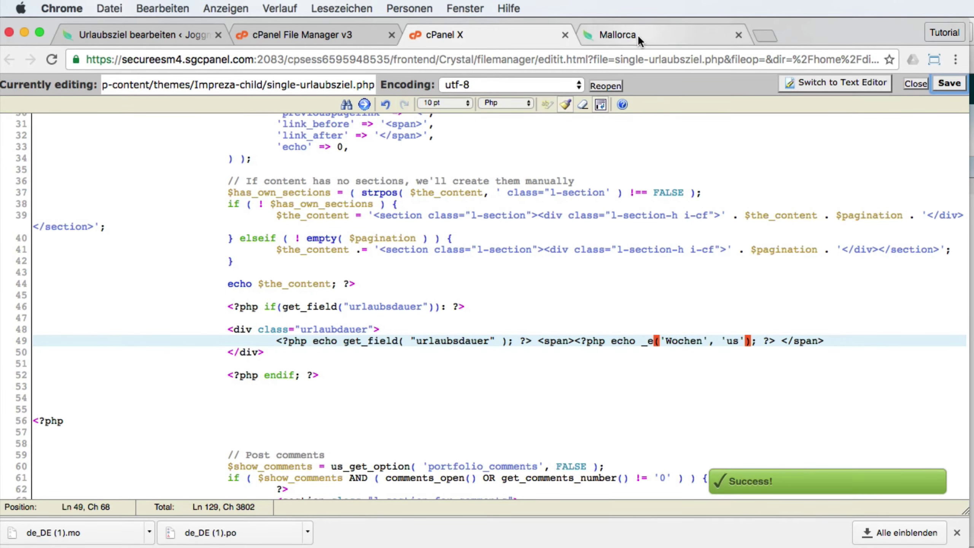
{"action": "left_click", "coordinate": [636, 35]}
{"action": "key", "text": "super+r"}
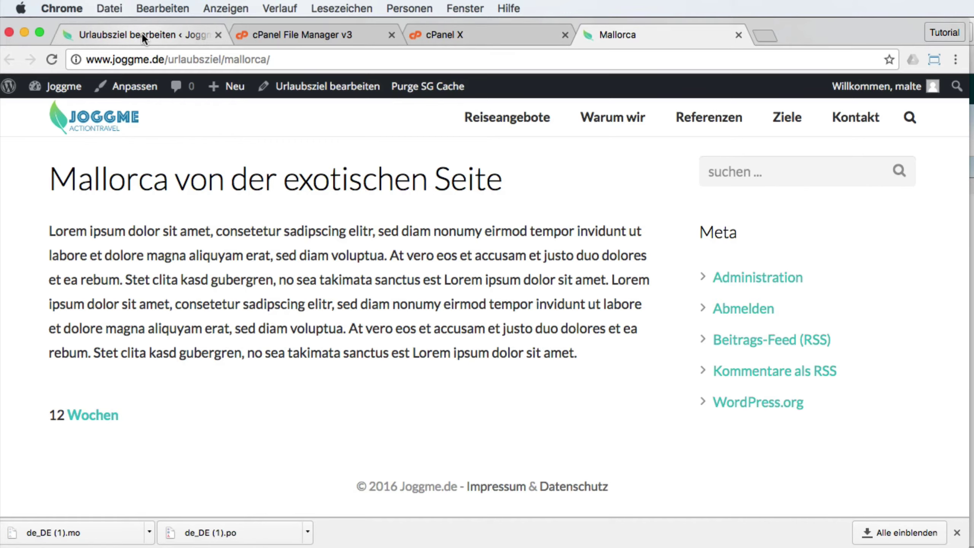
Replace the translatable string 'Wochen' on line 49 of single-urlaubsziel.php with 'weeks' and save the file.
{"action": "left_click", "coordinate": [478, 32]}
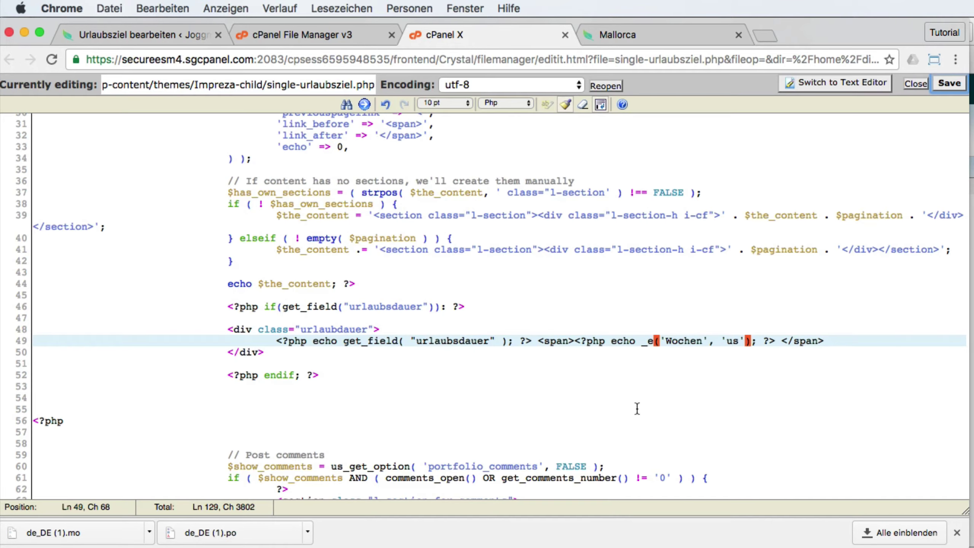
{"action": "double_click", "coordinate": [688, 340]}
{"action": "type", "text": "Week"}
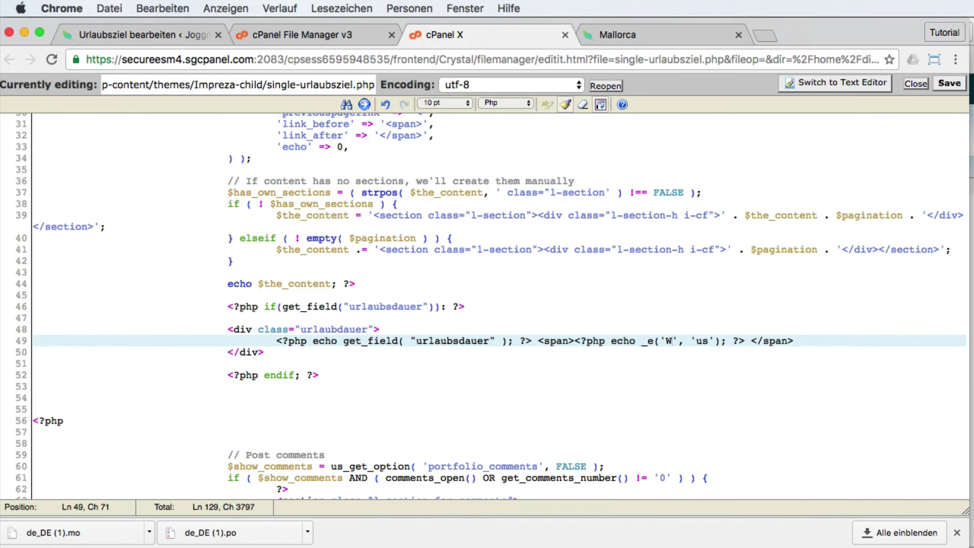
{"action": "key", "text": "Left"}
{"action": "key", "text": "BackSpace"}
{"action": "type", "text": "we"}
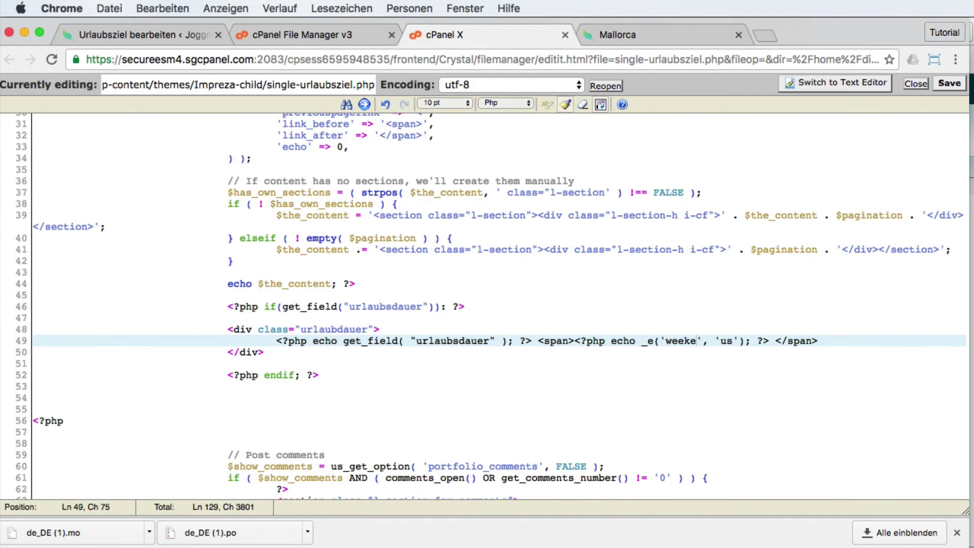
{"action": "key", "text": "Return"}
{"action": "key", "text": "BackSpace"}
{"action": "key", "text": "BackSpace"}
{"action": "key", "text": "BackSpace"}
{"action": "key", "text": "BackSpace"}
{"action": "key", "text": "BackSpace"}
{"action": "key", "text": "BackSpace"}
{"action": "key", "text": "BackSpace"}
{"action": "type", "text": "s"}
{"action": "left_click", "coordinate": [949, 83]}
Reload the Mallorca page and check the unit shown after the holiday duration.
{"action": "left_click", "coordinate": [657, 31]}
{"action": "key", "text": "super+r"}
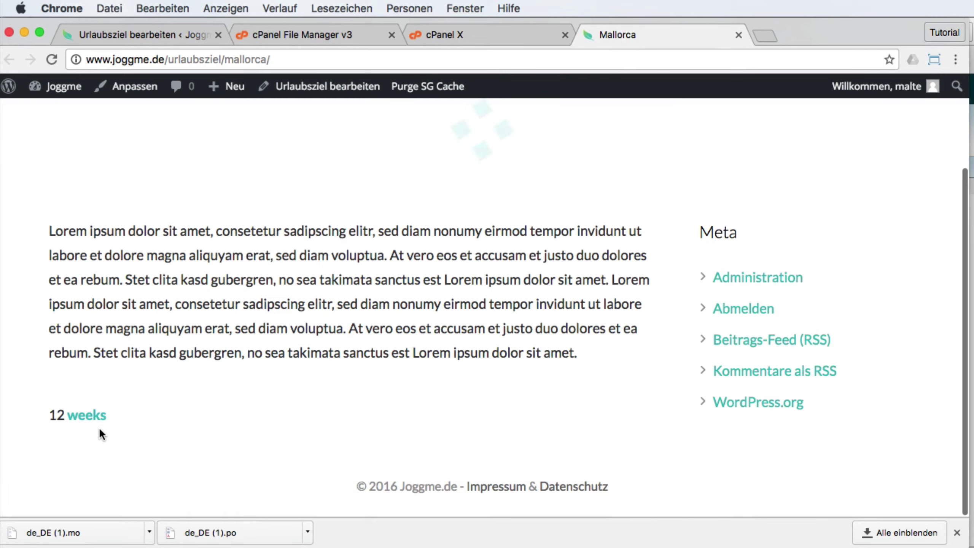
{"action": "double_click", "coordinate": [98, 417]}
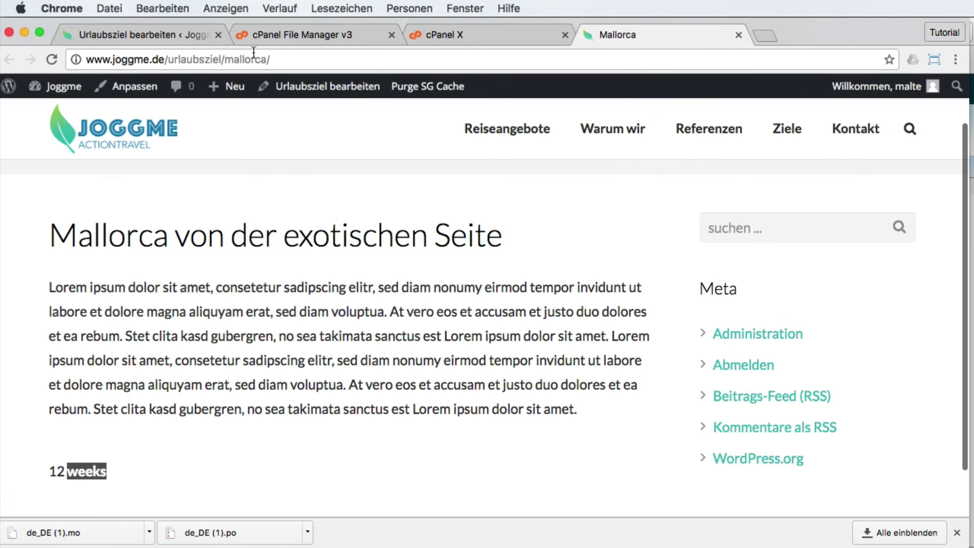
Go to the WordPress admin and open the page for adding new plugins.
{"action": "left_click", "coordinate": [140, 35]}
{"action": "scroll", "coordinate": [23, 461], "scroll_direction": "down", "scroll_amount": 5}
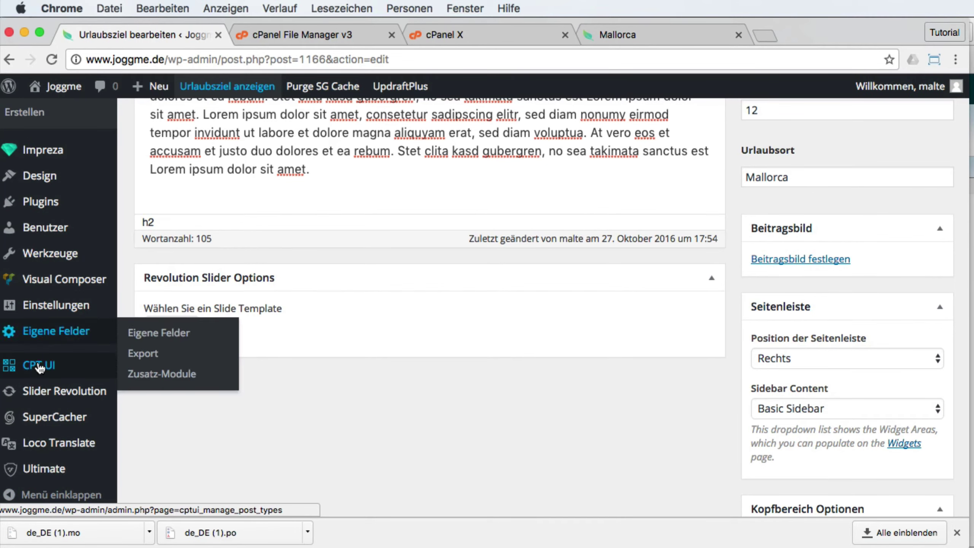
{"action": "mouse_move", "coordinate": [42, 284]}
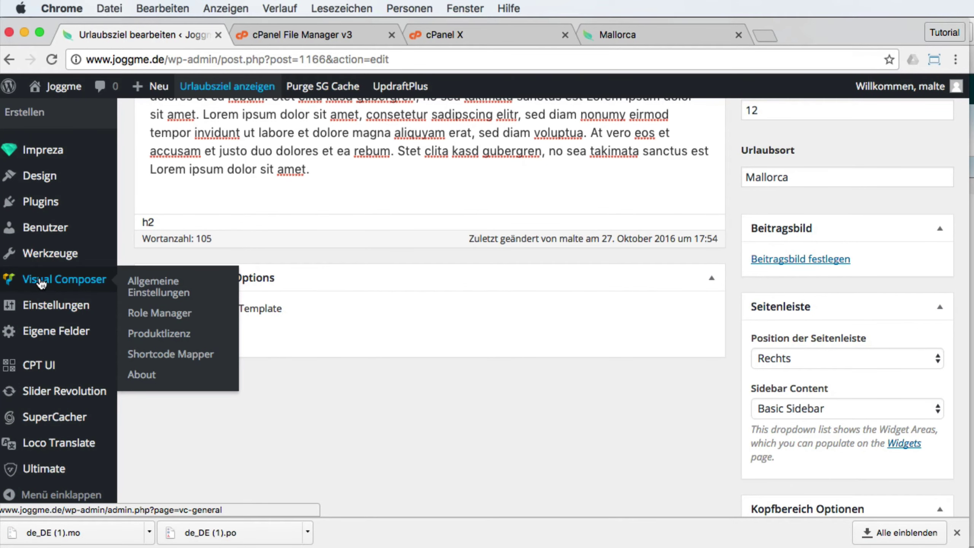
{"action": "left_click", "coordinate": [41, 201]}
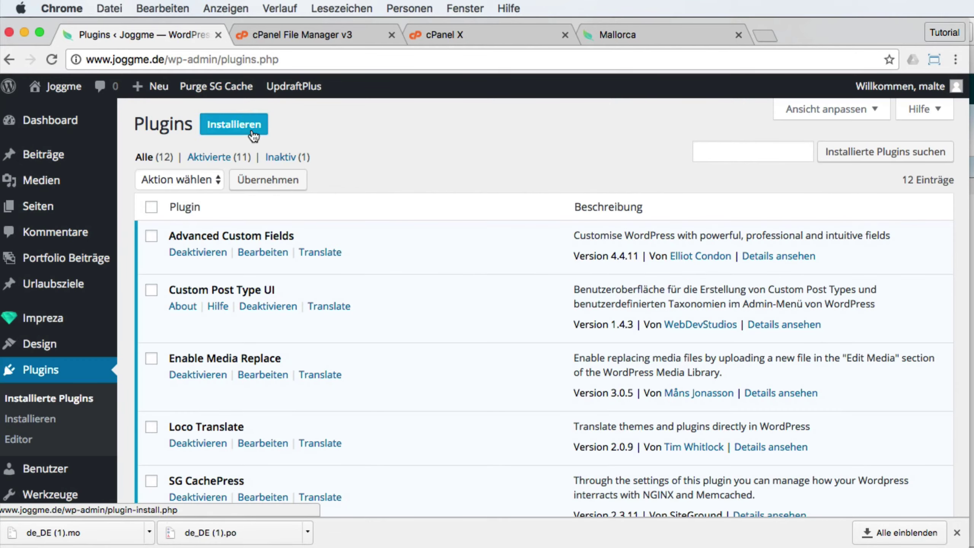
{"action": "left_click", "coordinate": [252, 131]}
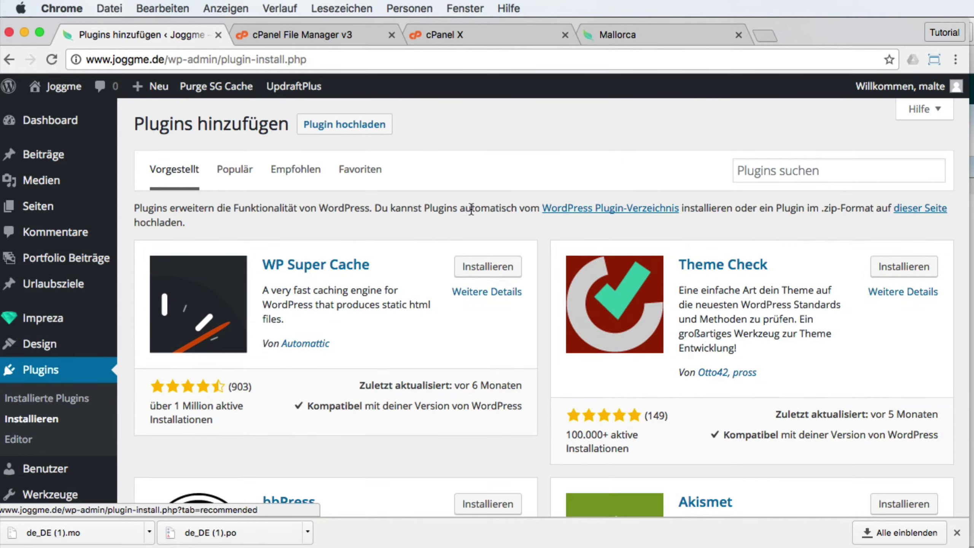
Search the plugin directory for "qtranslate x", then install and activate qTranslate X.
{"action": "left_click", "coordinate": [805, 172]}
{"action": "type", "text": "qtran"}
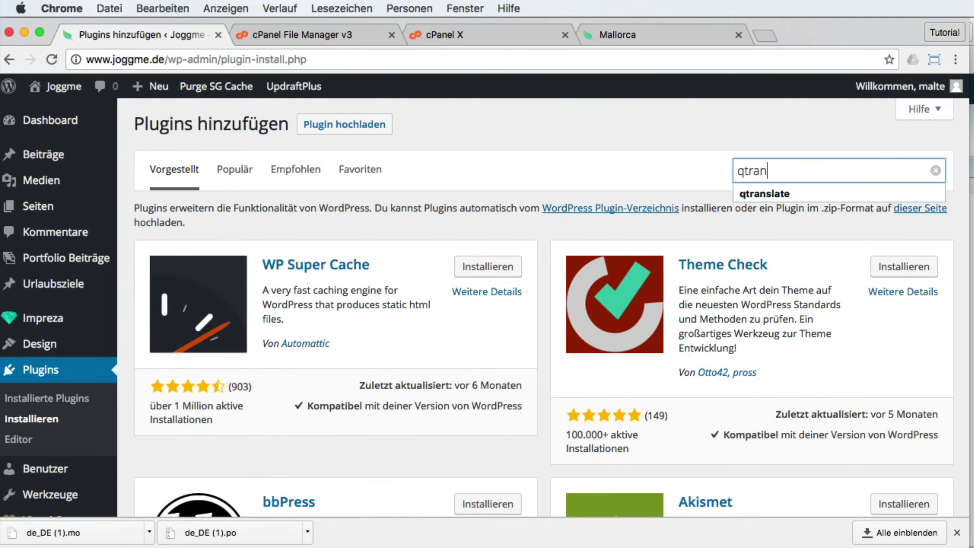
{"action": "key", "text": "Down"}
{"action": "key", "text": "Return"}
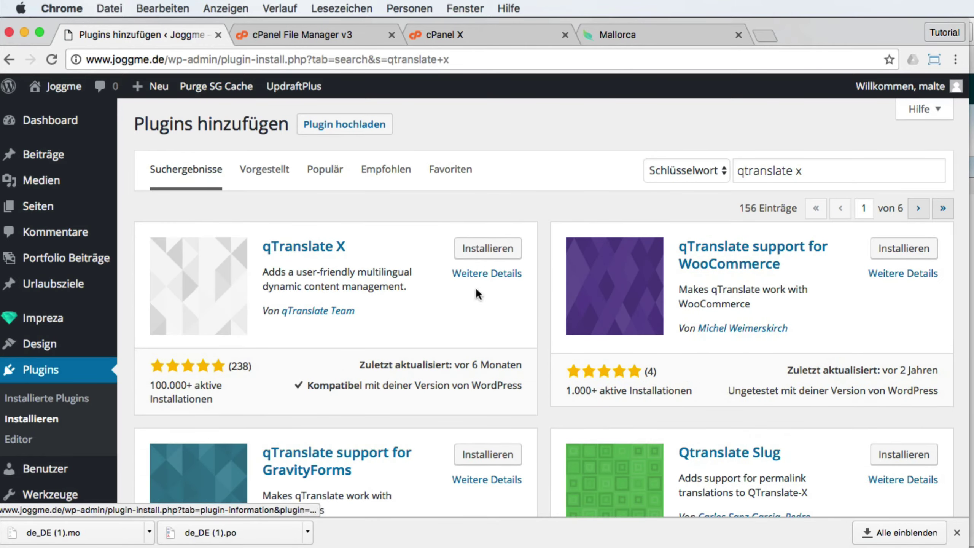
{"action": "left_click", "coordinate": [488, 248]}
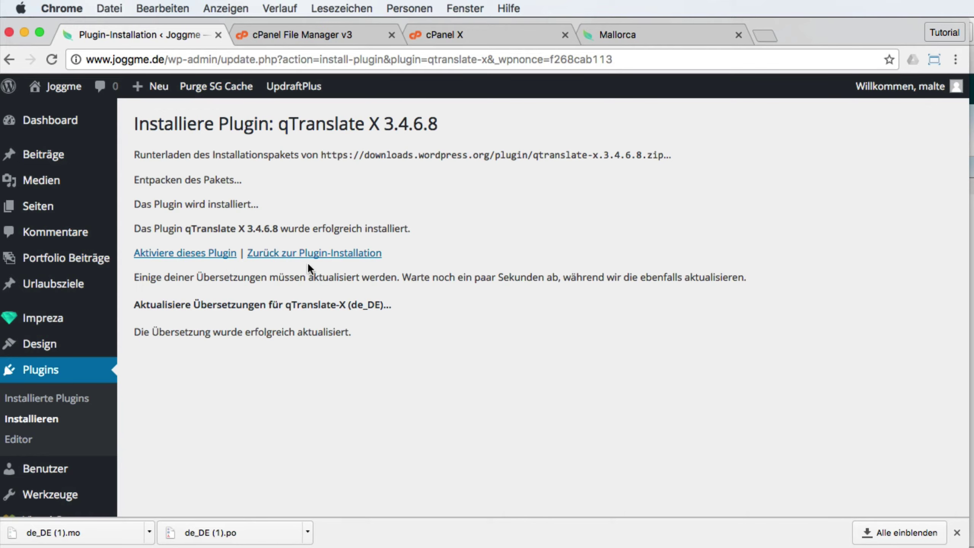
{"action": "left_click", "coordinate": [197, 255]}
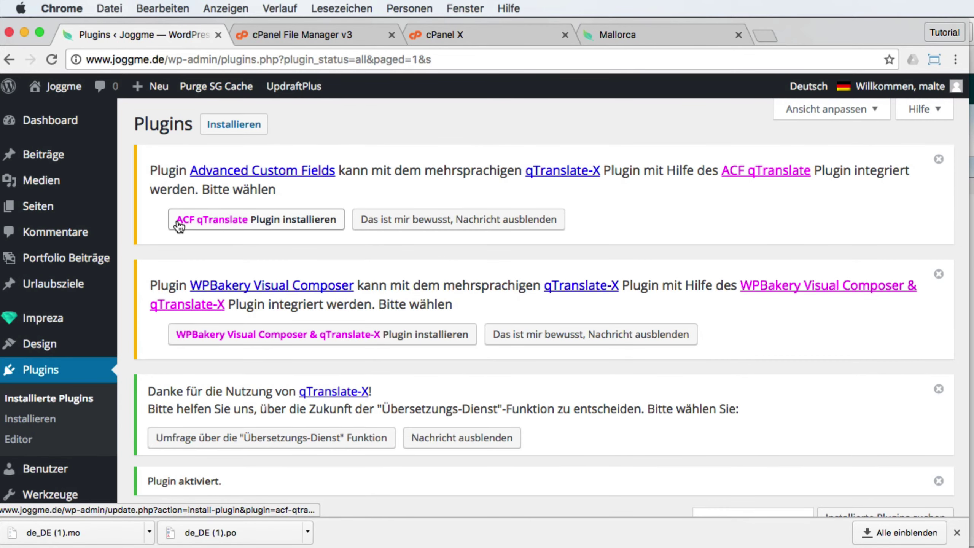
Install and activate the suggested integration plugins ACF qTranslate and WPBakery Visual Composer & qTranslate-X.
{"action": "left_click", "coordinate": [260, 224]}
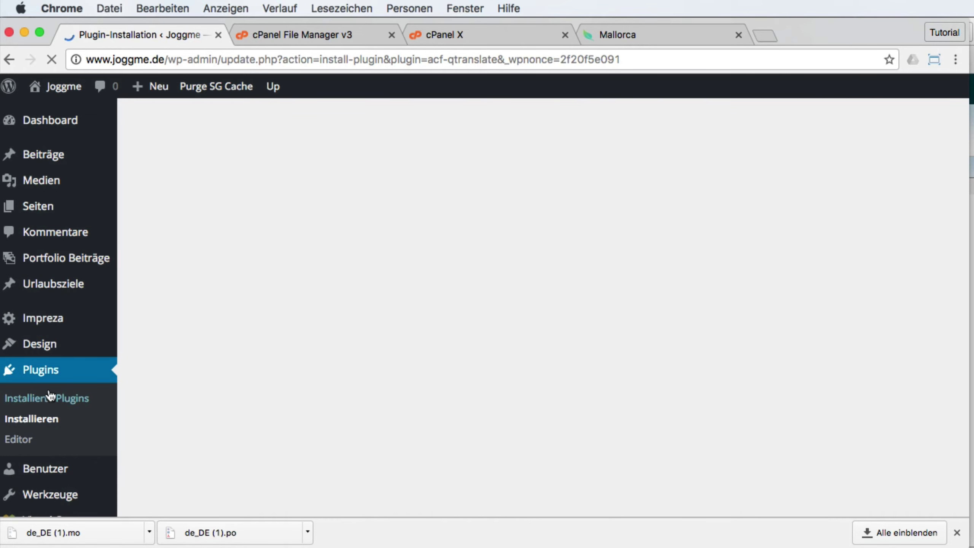
{"action": "scroll", "coordinate": [38, 387], "scroll_direction": "down", "scroll_amount": 6}
{"action": "mouse_move", "coordinate": [34, 341]}
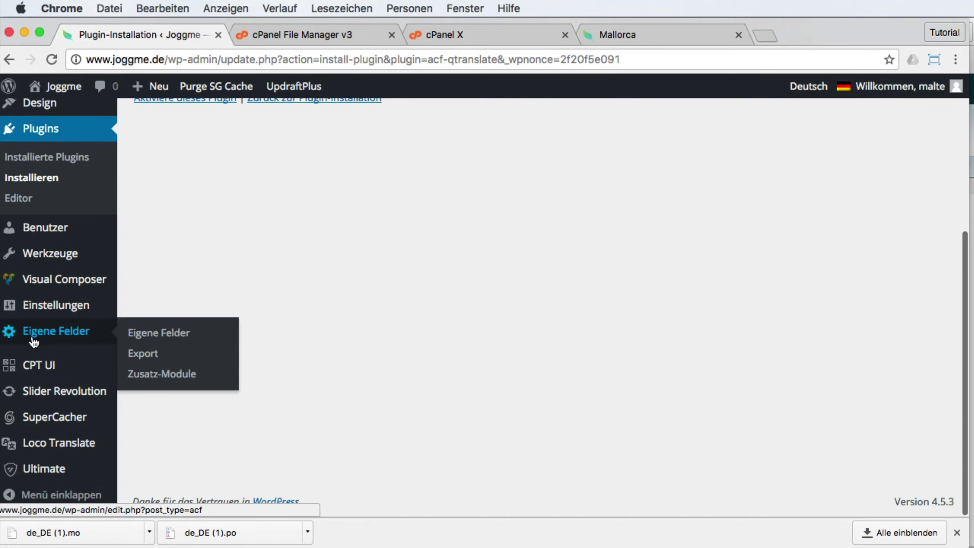
{"action": "scroll", "coordinate": [360, 297], "scroll_direction": "up", "scroll_amount": 6}
{"action": "left_click", "coordinate": [212, 343]}
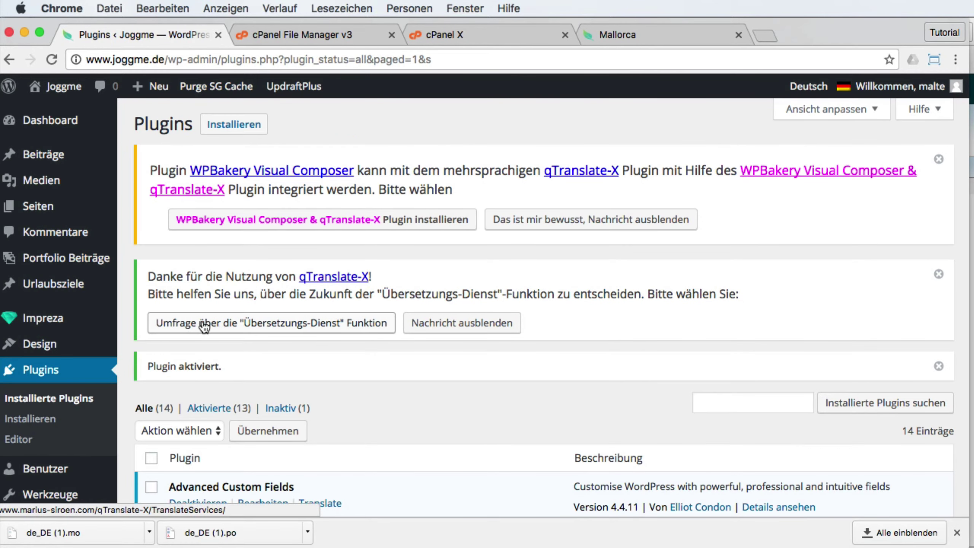
{"action": "left_click", "coordinate": [351, 229]}
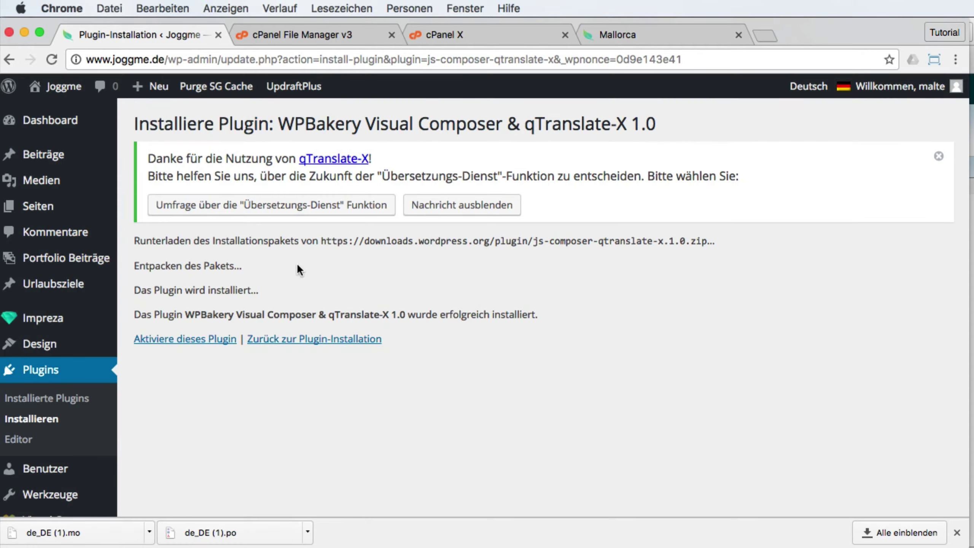
{"action": "left_click", "coordinate": [199, 345]}
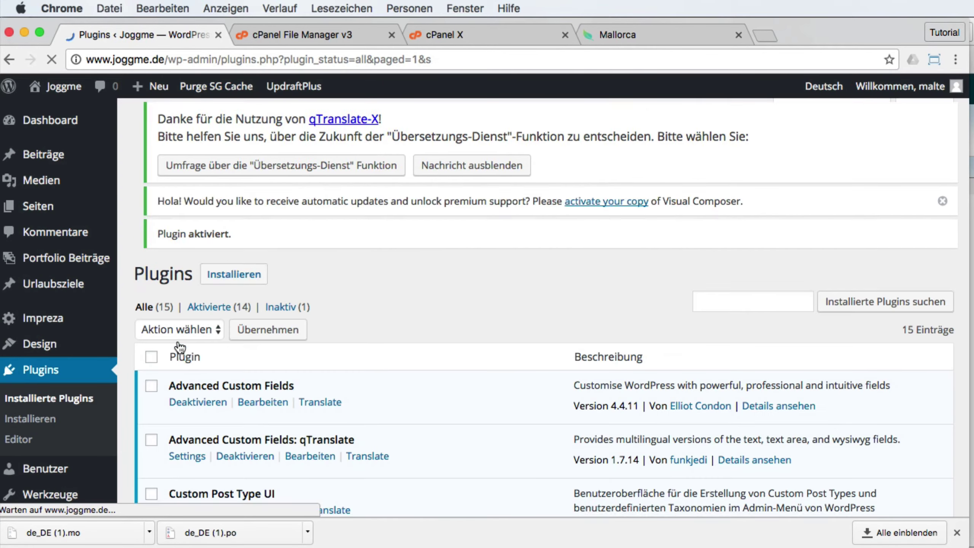
Look through the installed plugins and the admin menu for the entries of the translation plugins.
{"action": "scroll", "coordinate": [181, 346], "scroll_direction": "down", "scroll_amount": 10}
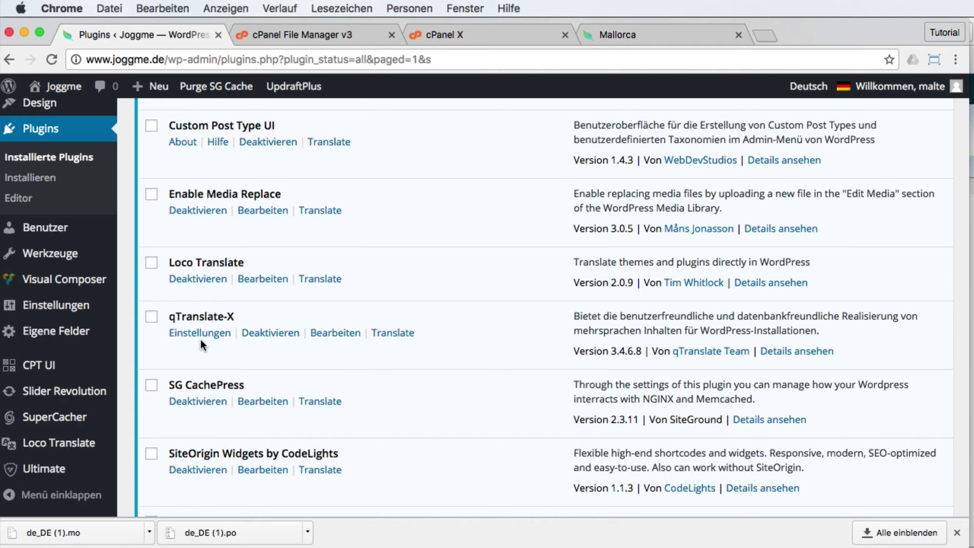
{"action": "scroll", "coordinate": [201, 338], "scroll_direction": "down", "scroll_amount": 13}
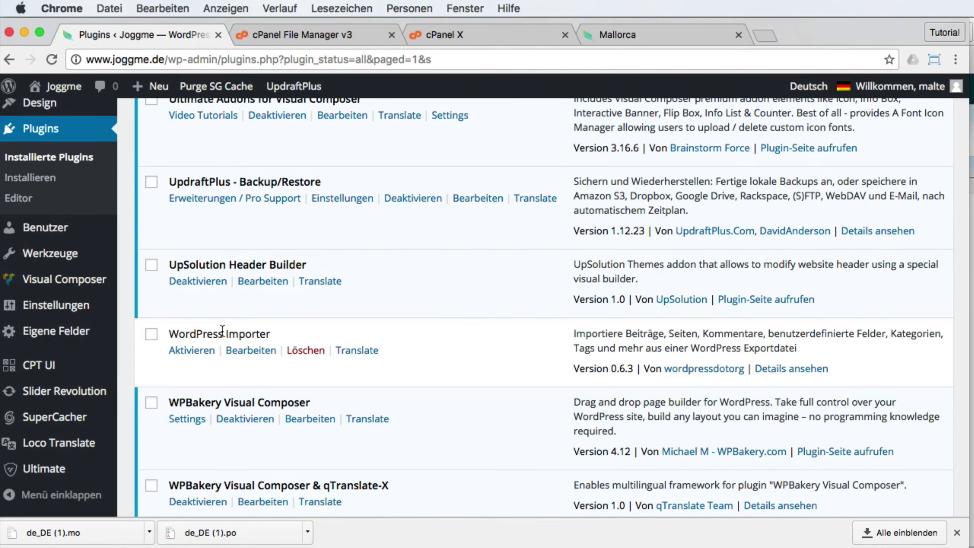
{"action": "scroll", "coordinate": [222, 330], "scroll_direction": "down", "scroll_amount": 3}
{"action": "scroll", "coordinate": [433, 213], "scroll_direction": "up", "scroll_amount": 6}
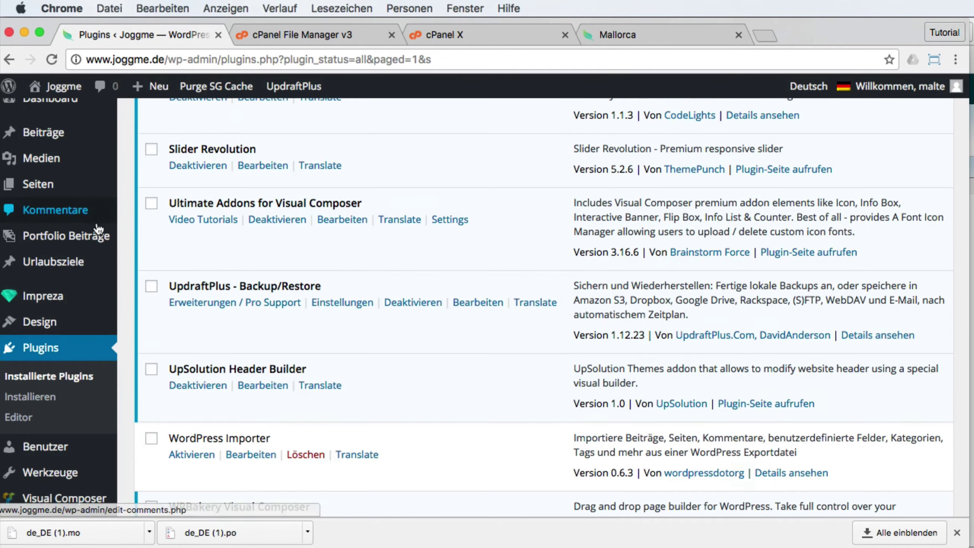
{"action": "scroll", "coordinate": [88, 219], "scroll_direction": "down", "scroll_amount": 5}
{"action": "mouse_move", "coordinate": [37, 445]}
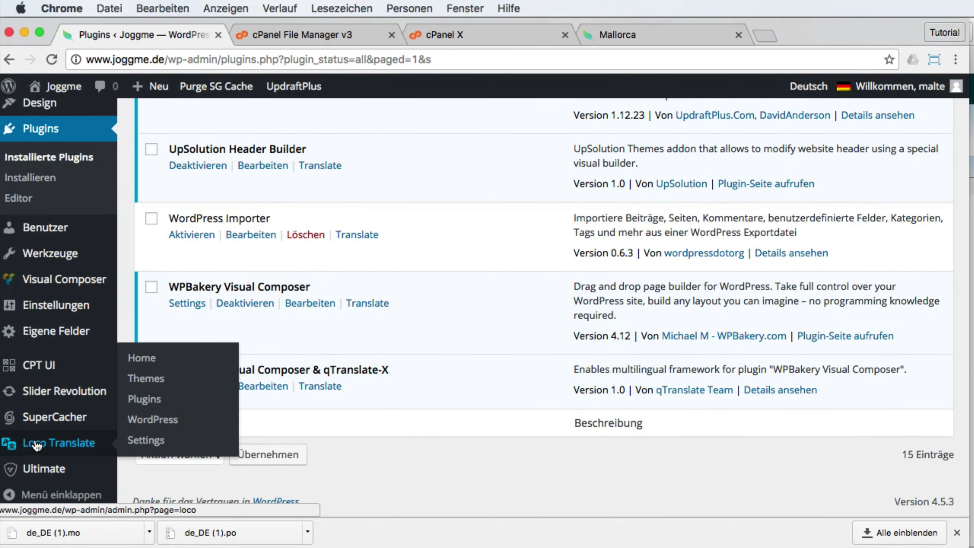
{"action": "scroll", "coordinate": [37, 434], "scroll_direction": "up", "scroll_amount": 4}
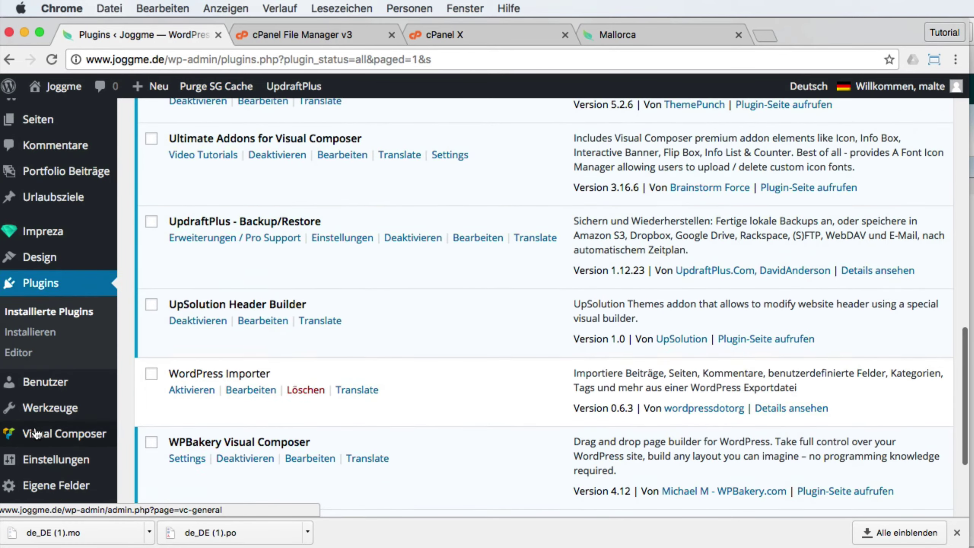
{"action": "scroll", "coordinate": [69, 384], "scroll_direction": "down", "scroll_amount": 4}
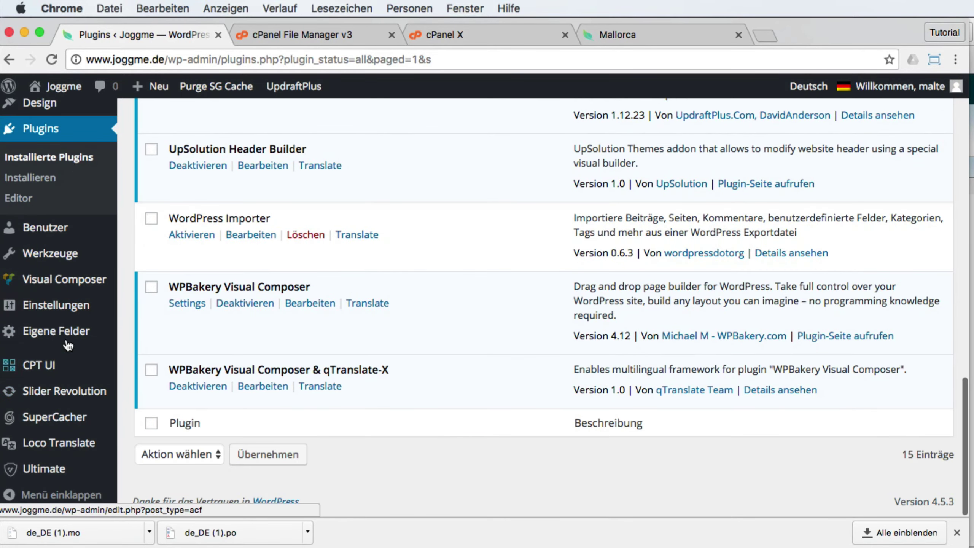
In the ACF qTranslate settings, enable translation for Standard Field Types and the display of language tabs, and save the changes.
{"action": "mouse_move", "coordinate": [64, 308]}
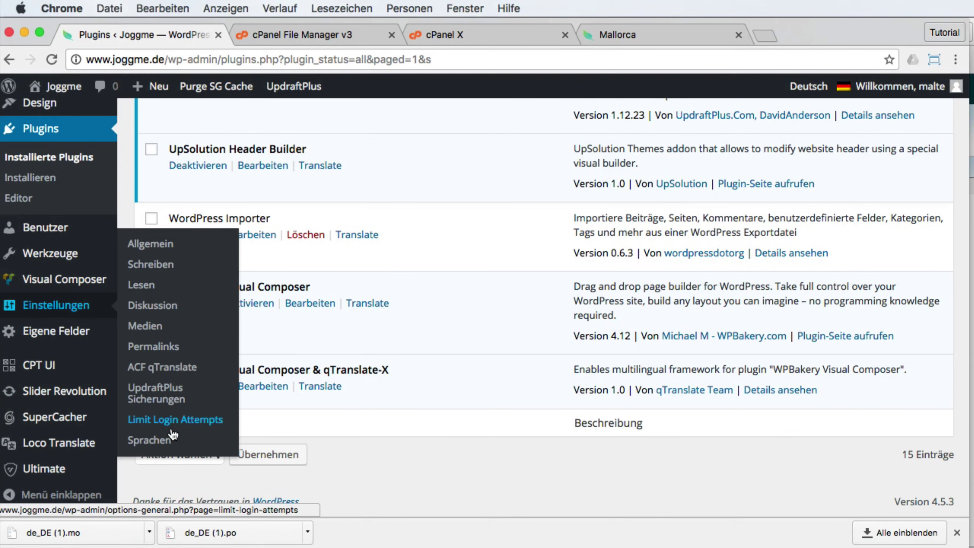
{"action": "left_click", "coordinate": [122, 377]}
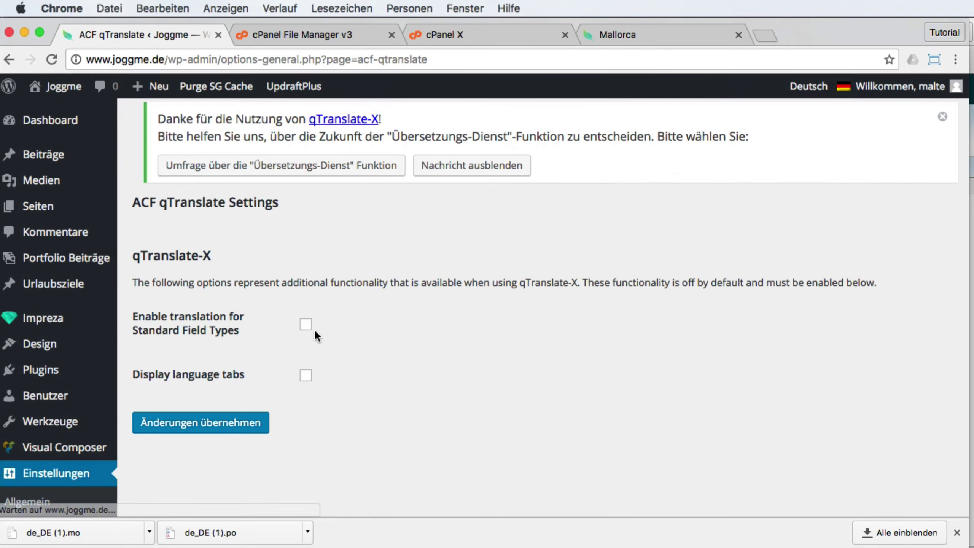
{"action": "left_click", "coordinate": [305, 325]}
{"action": "left_click", "coordinate": [306, 375]}
{"action": "left_click", "coordinate": [203, 428]}
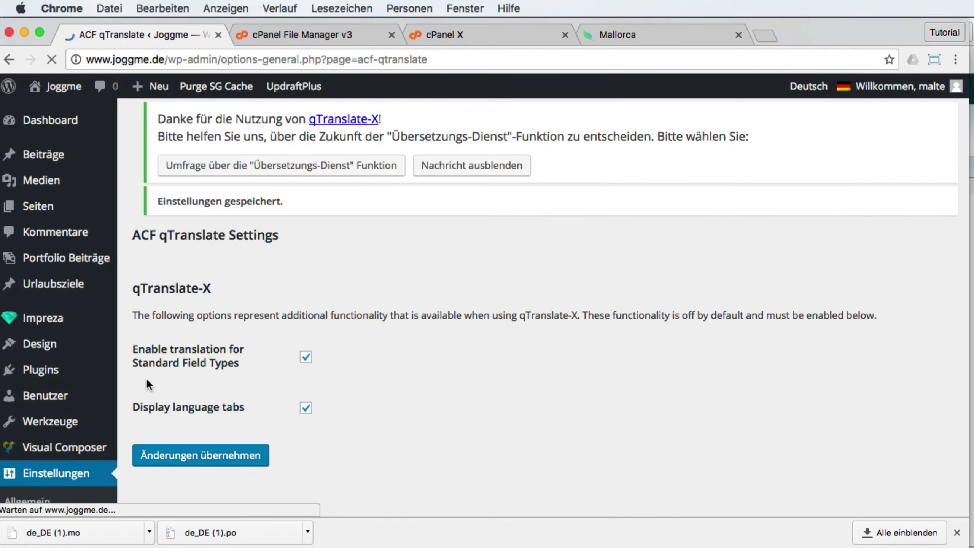
Open the list of installed plugins in the WordPress admin.
{"action": "scroll", "coordinate": [79, 357], "scroll_direction": "down", "scroll_amount": 3}
{"action": "scroll", "coordinate": [78, 357], "scroll_direction": "down", "scroll_amount": 10}
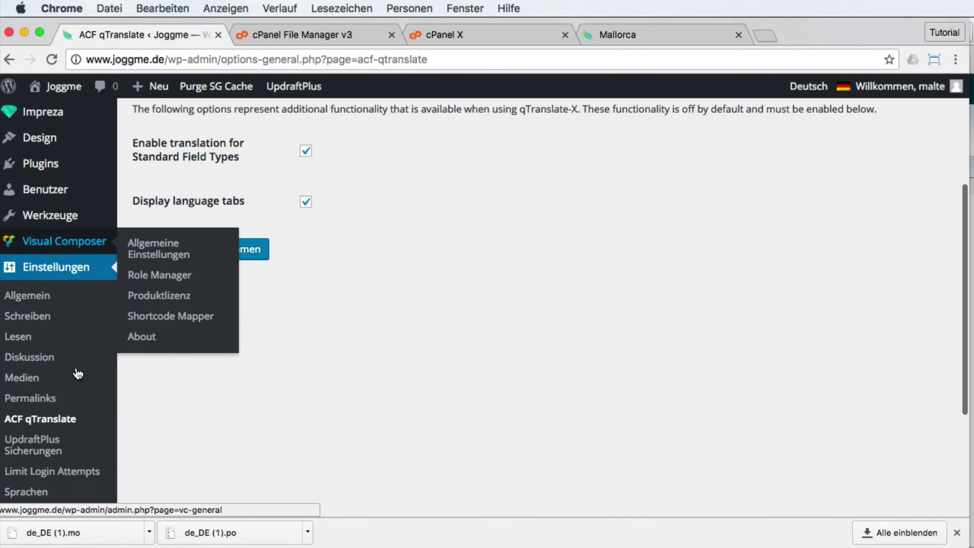
{"action": "scroll", "coordinate": [71, 369], "scroll_direction": "down", "scroll_amount": 2}
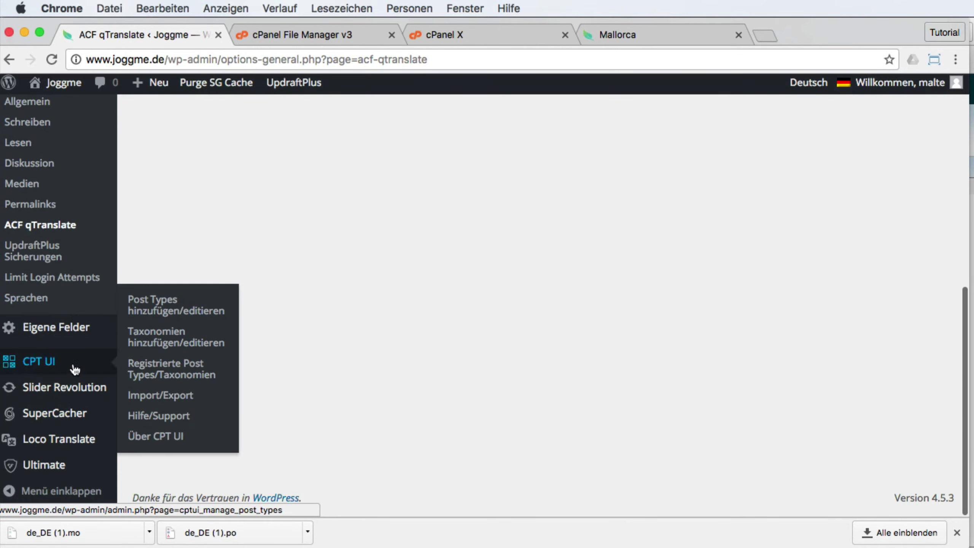
{"action": "scroll", "coordinate": [72, 426], "scroll_direction": "up", "scroll_amount": 12}
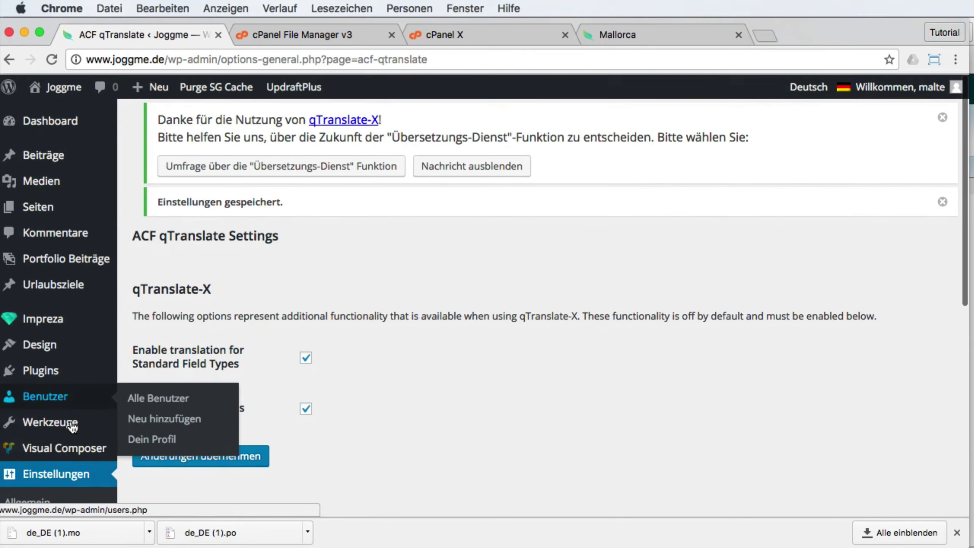
{"action": "left_click", "coordinate": [45, 371]}
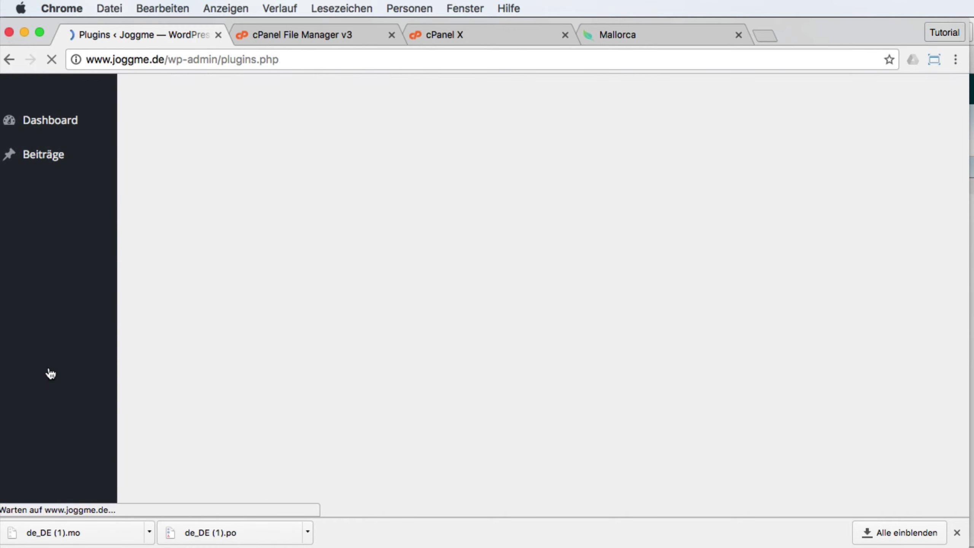
Find qTranslate-X in the list of installed plugins and open its settings.
{"action": "scroll", "coordinate": [289, 374], "scroll_direction": "down", "scroll_amount": 5}
{"action": "key", "text": "super+f"}
{"action": "type", "text": "qtransal"}
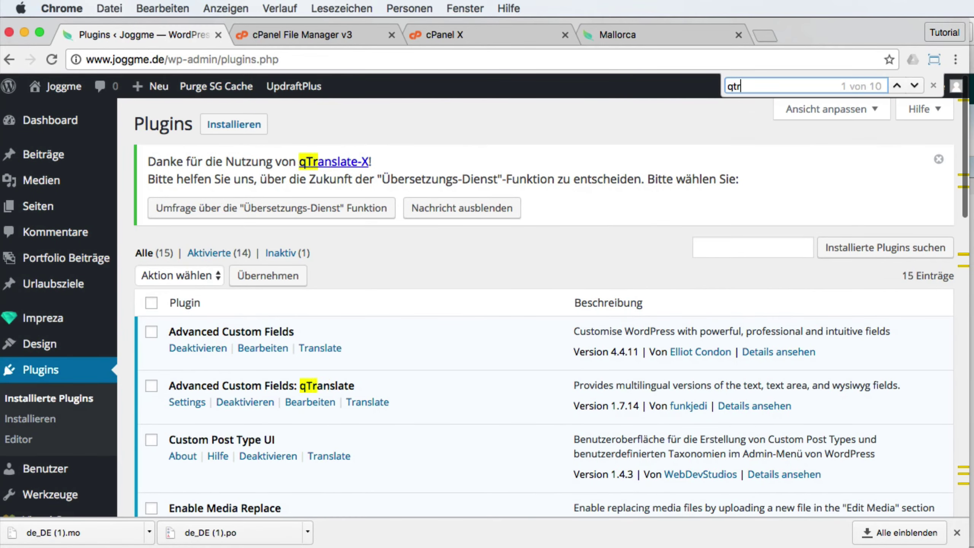
{"action": "key", "text": "BackSpace"}
{"action": "key", "text": "BackSpace"}
{"action": "key", "text": "Return"}
{"action": "key", "text": "Return"}
{"action": "key", "text": "Return"}
{"action": "key", "text": "Return"}
{"action": "key", "text": "Return"}
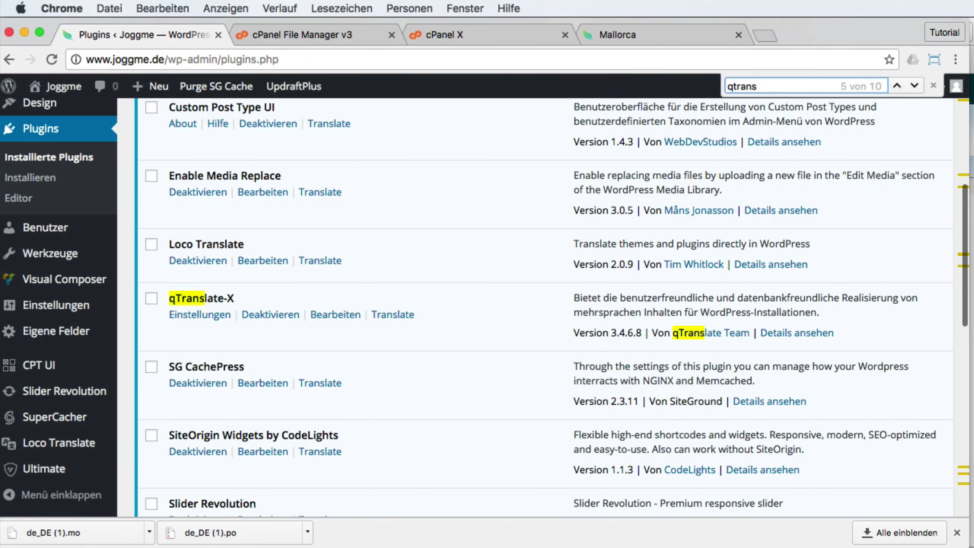
{"action": "left_click", "coordinate": [198, 315]}
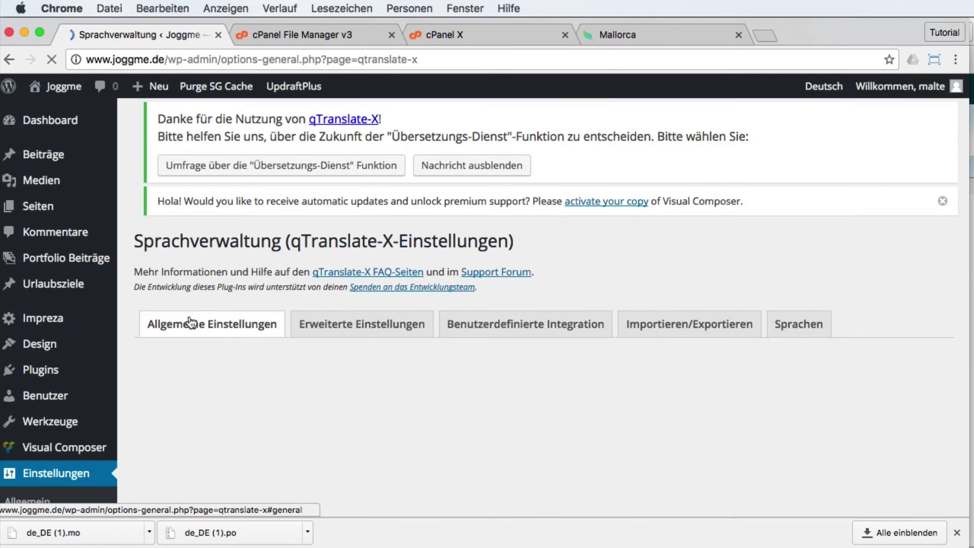
Review the general qTranslate-X options for default language, URL modification mode and untranslated content, and save the settings.
{"action": "scroll", "coordinate": [65, 284], "scroll_direction": "down", "scroll_amount": 7}
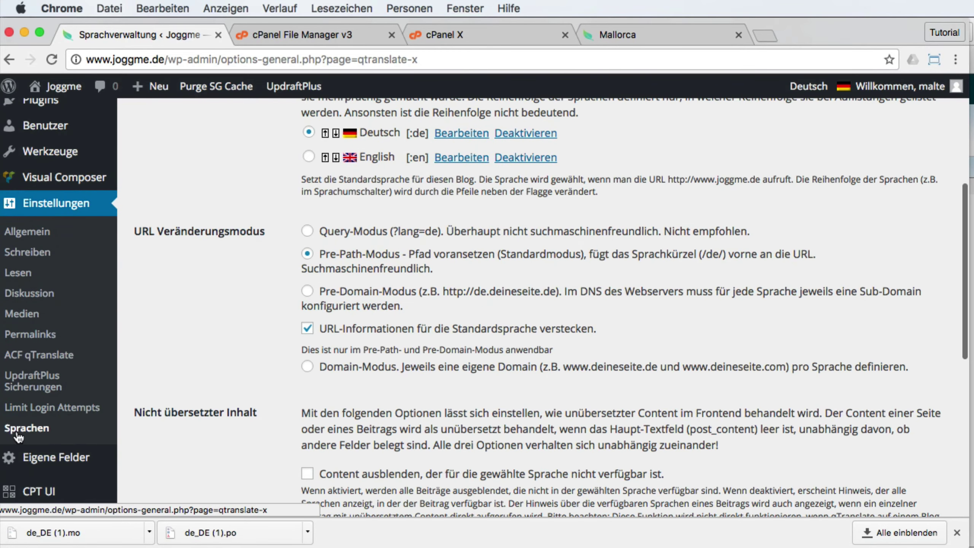
{"action": "scroll", "coordinate": [376, 301], "scroll_direction": "up", "scroll_amount": 5}
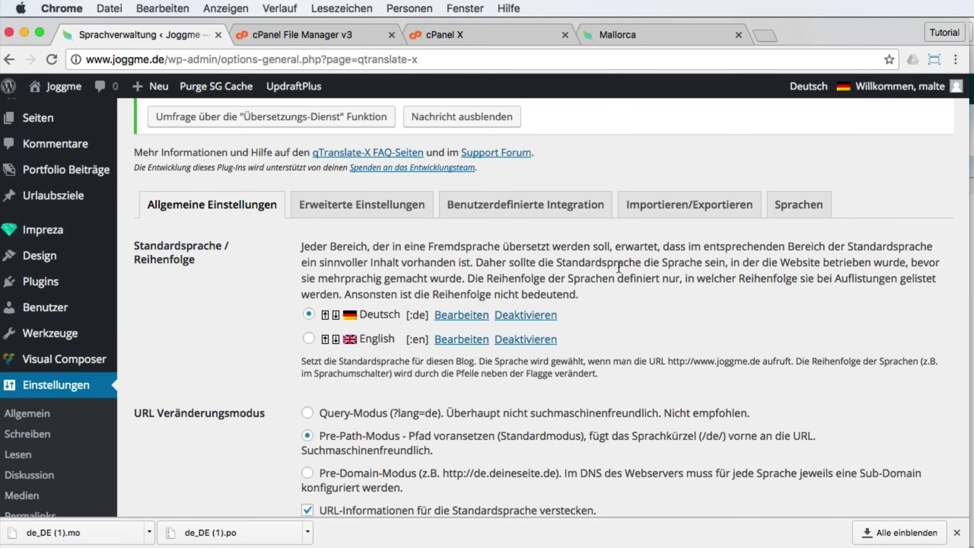
{"action": "scroll", "coordinate": [368, 326], "scroll_direction": "down", "scroll_amount": 10}
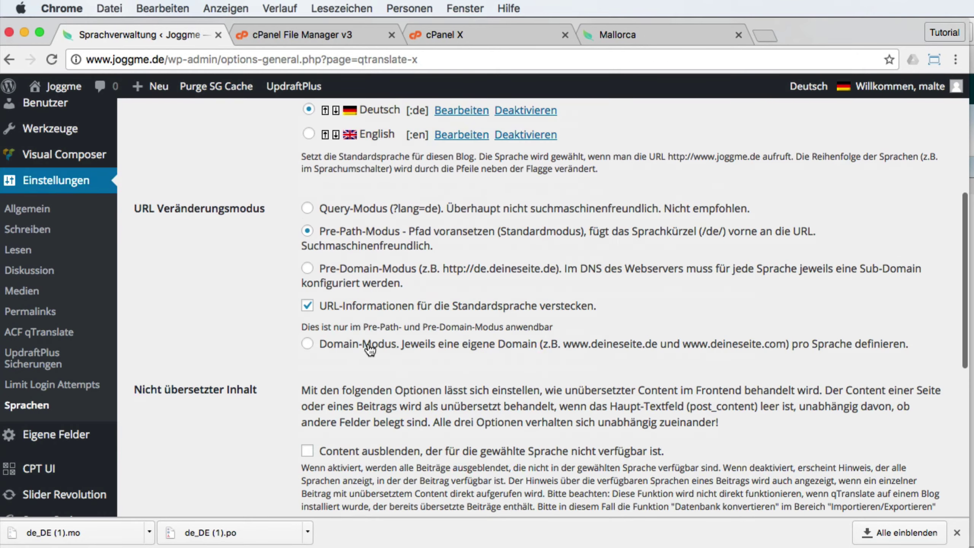
{"action": "scroll", "coordinate": [330, 263], "scroll_direction": "up", "scroll_amount": 5}
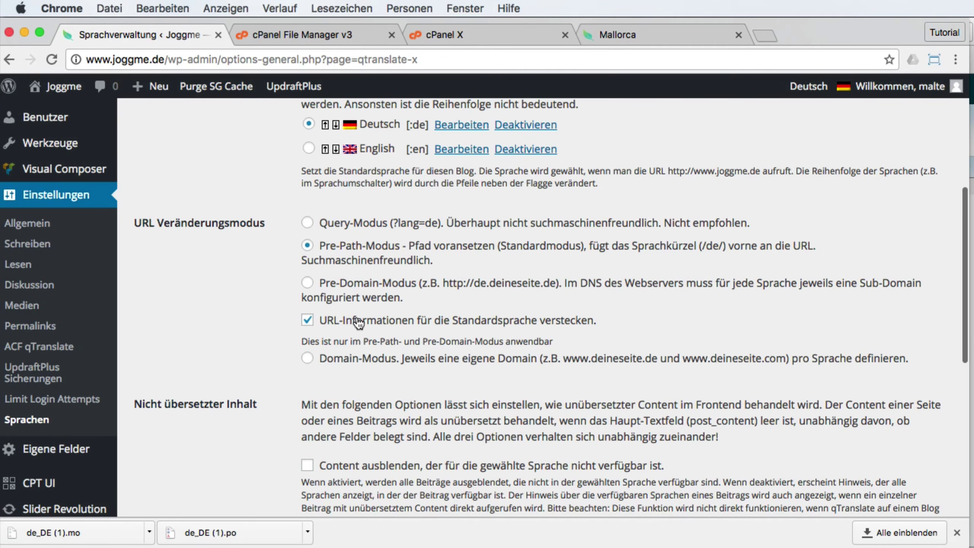
{"action": "scroll", "coordinate": [343, 273], "scroll_direction": "down", "scroll_amount": 1}
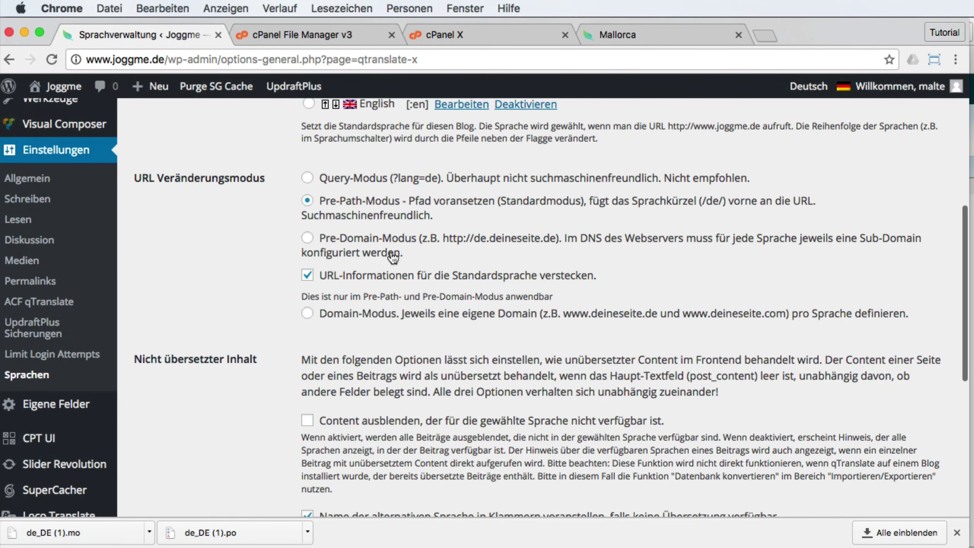
{"action": "scroll", "coordinate": [466, 317], "scroll_direction": "down", "scroll_amount": 8}
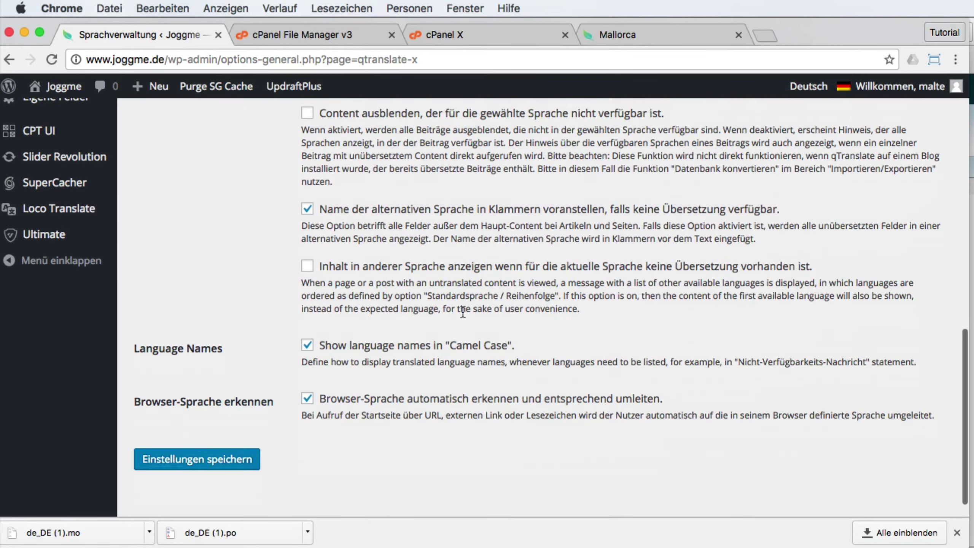
{"action": "left_click", "coordinate": [209, 436]}
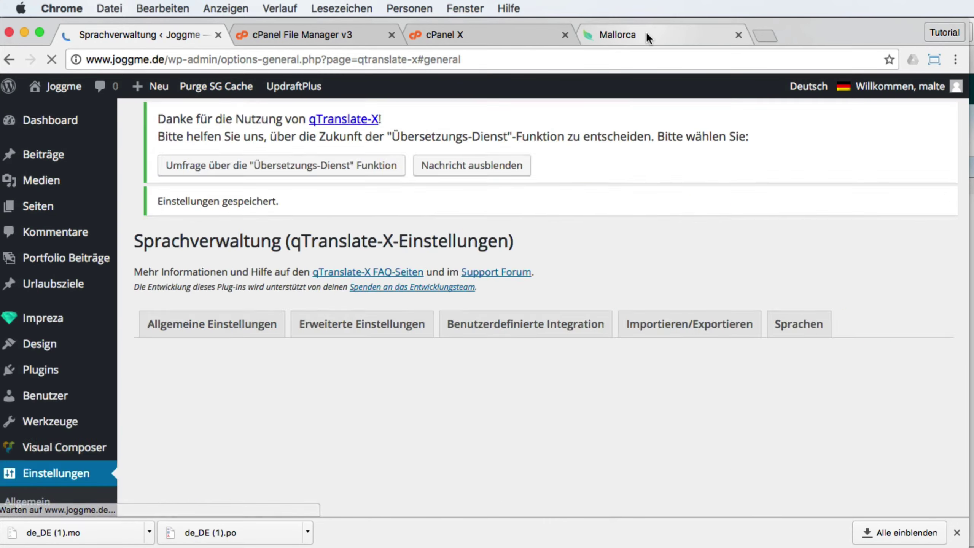
Reload the Mallorca page and look through its English version under /en/urlaubsziel/mallorca/.
{"action": "left_click", "coordinate": [646, 32]}
{"action": "key", "text": "super+r"}
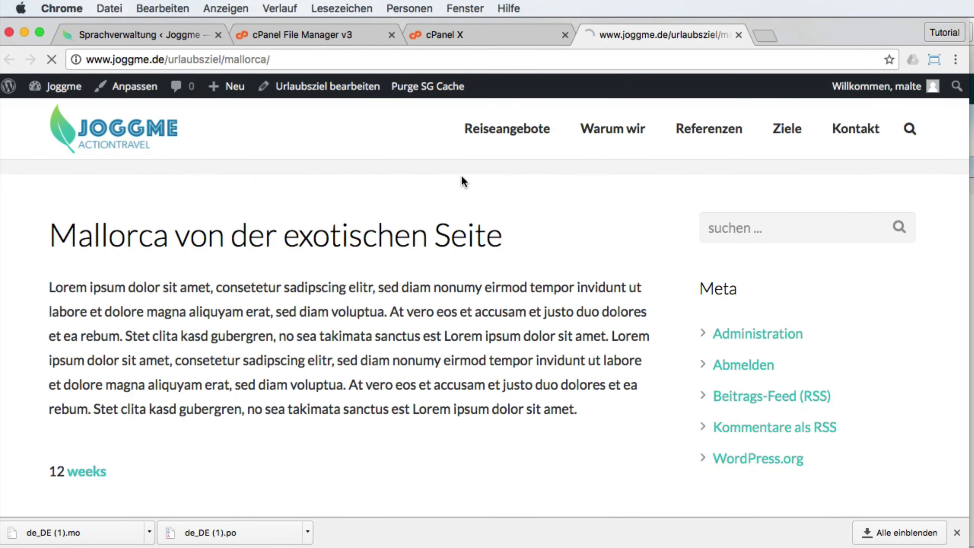
{"action": "scroll", "coordinate": [481, 199], "scroll_direction": "down", "scroll_amount": 1}
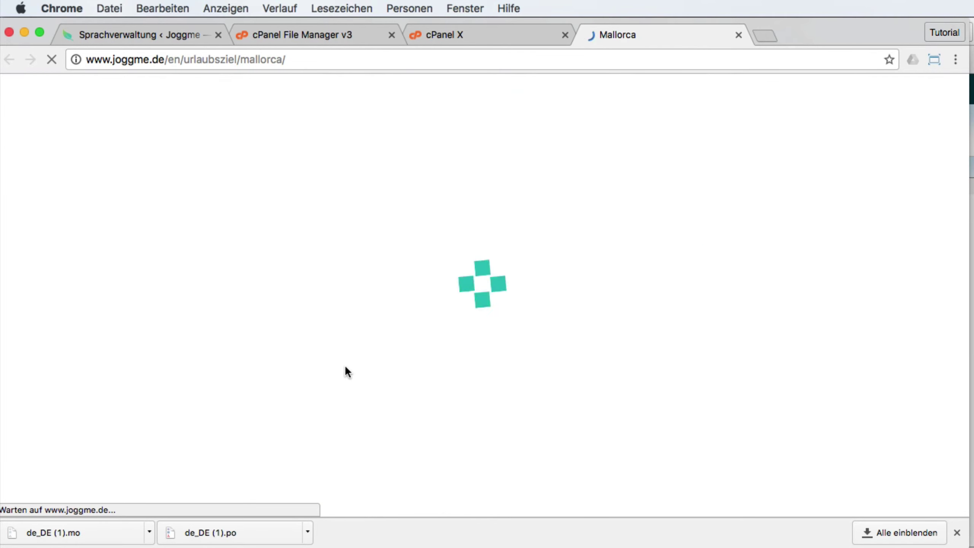
{"action": "scroll", "coordinate": [347, 365], "scroll_direction": "down", "scroll_amount": 3}
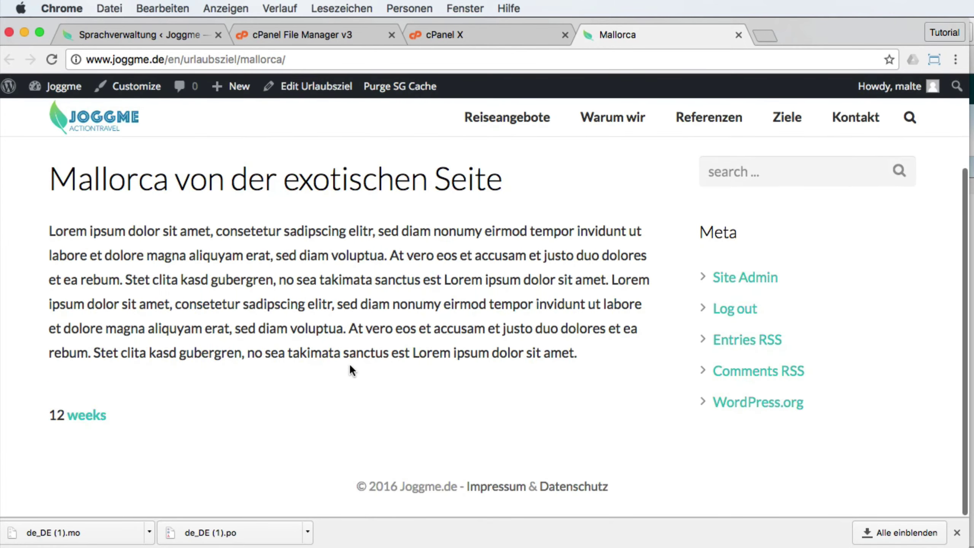
{"action": "scroll", "coordinate": [350, 363], "scroll_direction": "up", "scroll_amount": 3}
{"action": "scroll", "coordinate": [350, 364], "scroll_direction": "down", "scroll_amount": 3}
In the site customizer, add the qTranslate-X Sprachumschalter widget to the Basic Sidebar.
{"action": "left_click", "coordinate": [136, 86]}
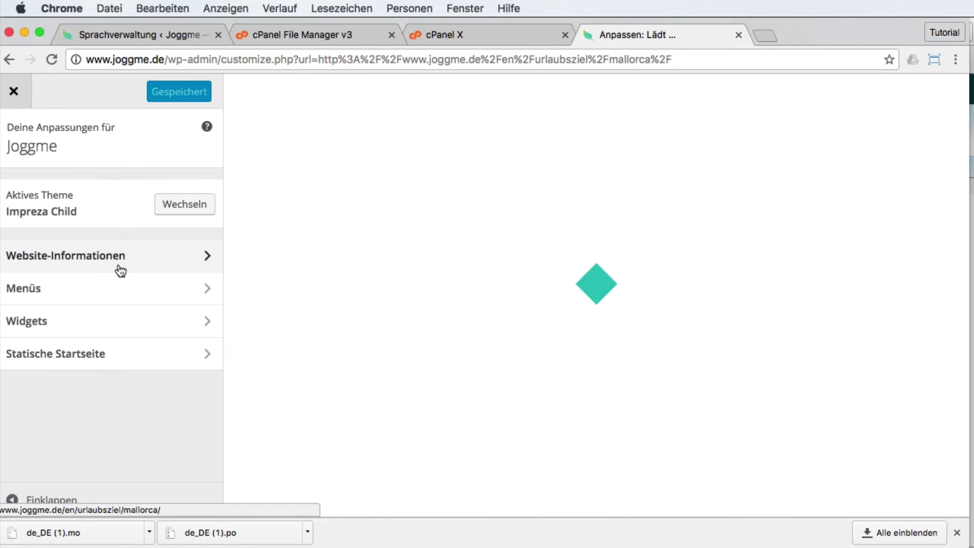
{"action": "left_click", "coordinate": [89, 318]}
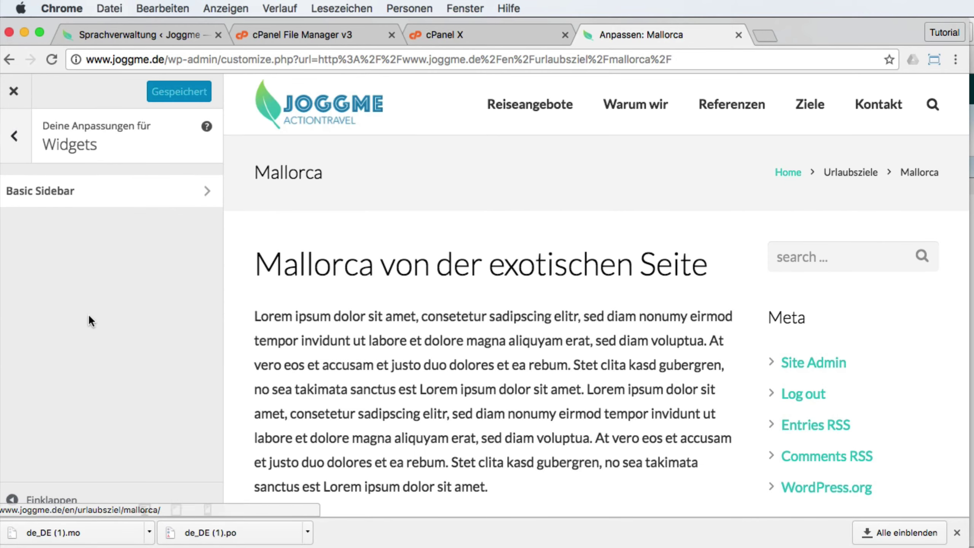
{"action": "left_click", "coordinate": [131, 198]}
{"action": "left_click", "coordinate": [131, 301]}
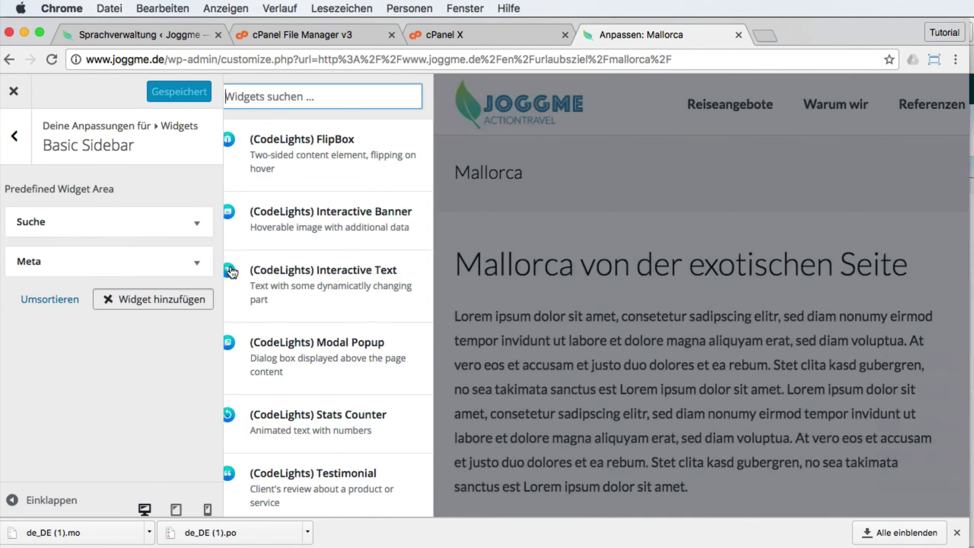
{"action": "scroll", "coordinate": [329, 292], "scroll_direction": "down", "scroll_amount": 10}
{"action": "key", "text": "super+f"}
{"action": "type", "text": "s"}
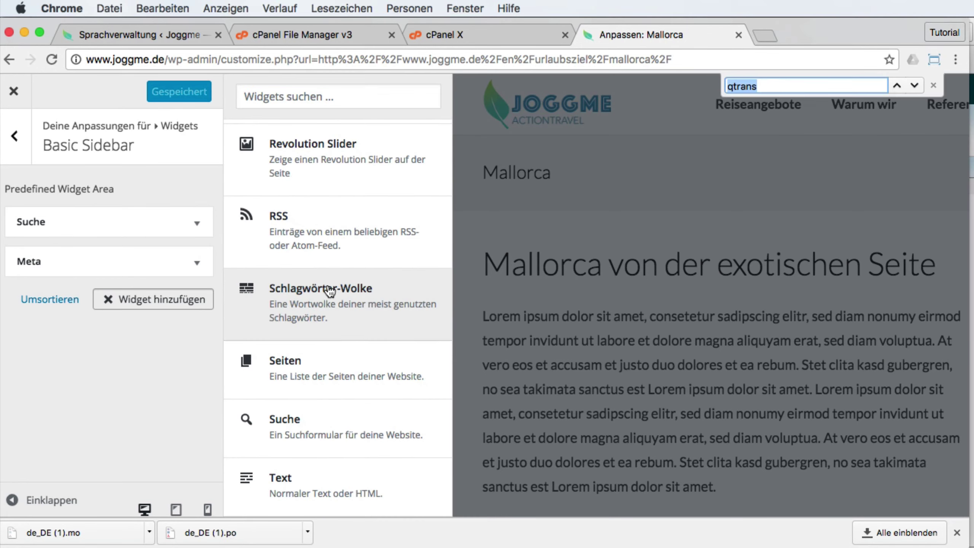
{"action": "type", "text": "prache"}
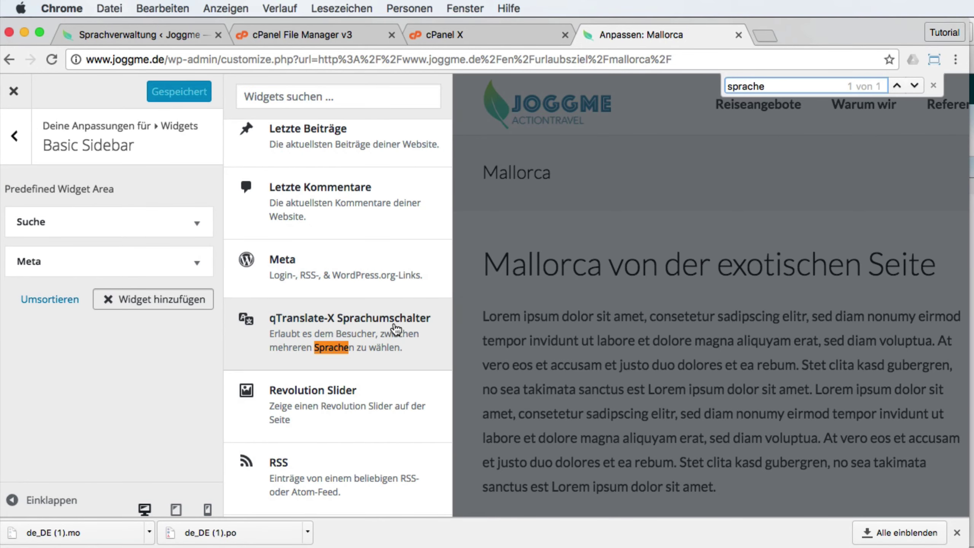
{"action": "left_click", "coordinate": [395, 324]}
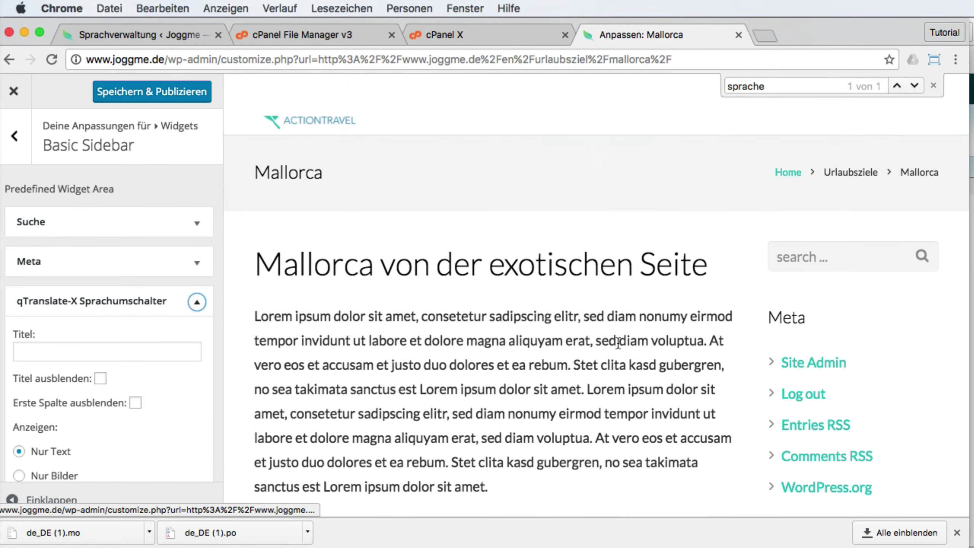
Check the language switcher in the preview, then save and publish the customization and close the customizer.
{"action": "scroll", "coordinate": [629, 347], "scroll_direction": "down", "scroll_amount": 5}
{"action": "left_click", "coordinate": [125, 101]}
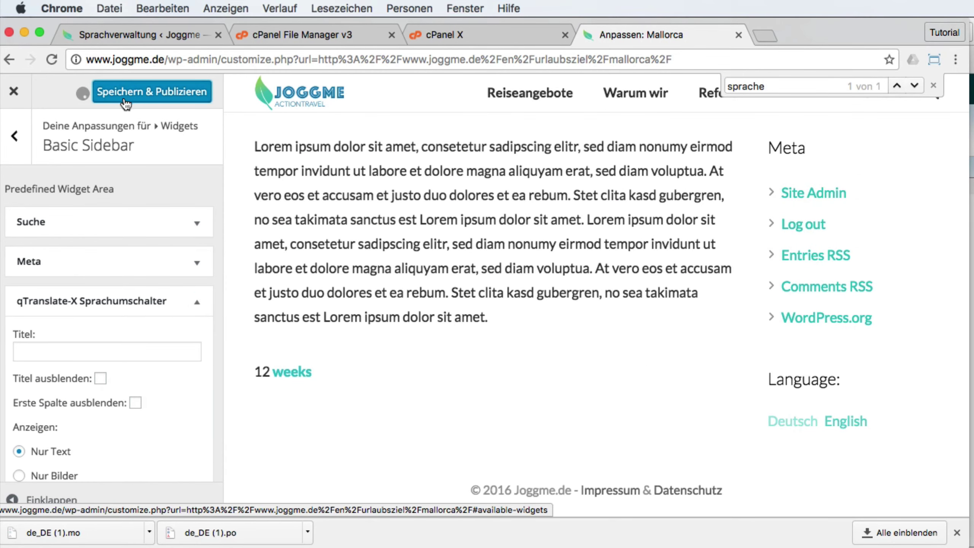
{"action": "left_click", "coordinate": [15, 93]}
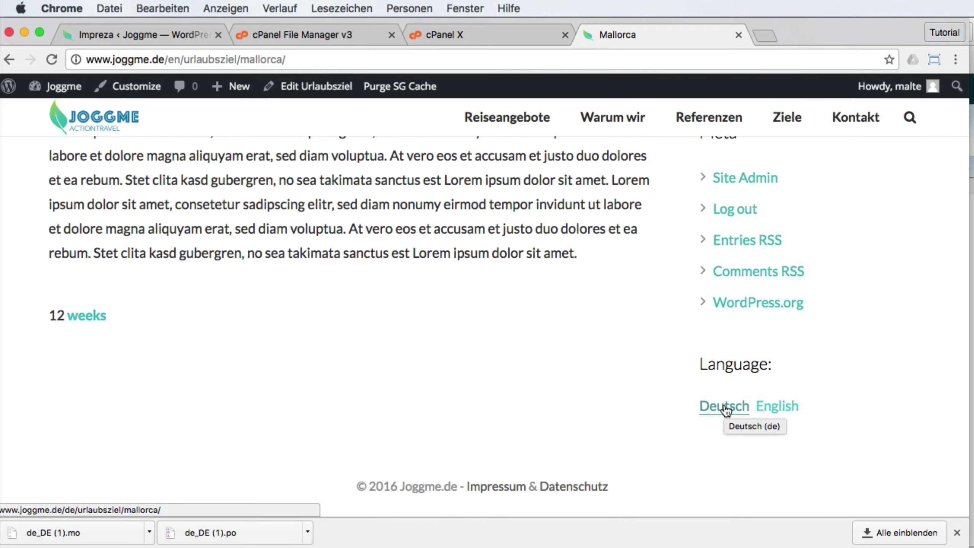
Switch the Mallorca page to English and back to German with the sidebar switcher, and examine the holiday duration line.
{"action": "left_click", "coordinate": [778, 415]}
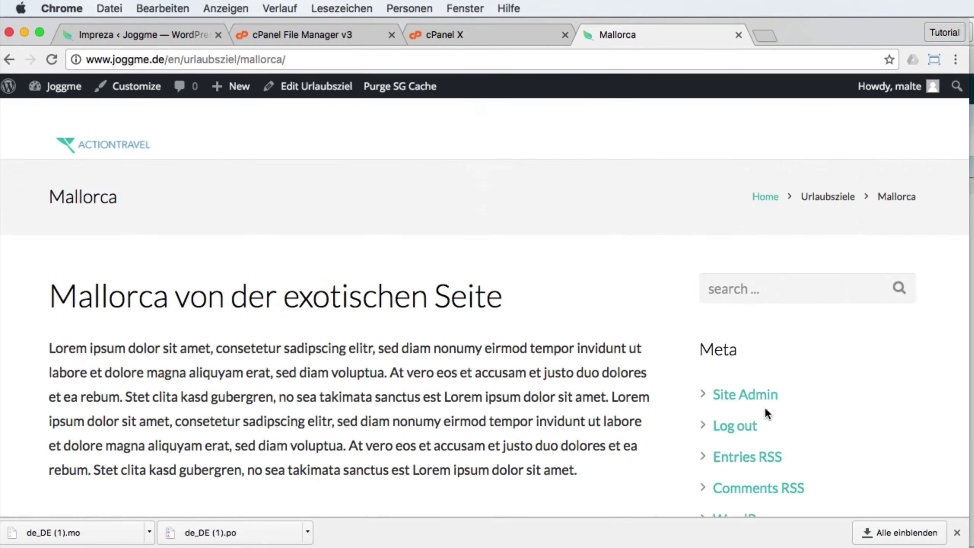
{"action": "left_click", "coordinate": [720, 408]}
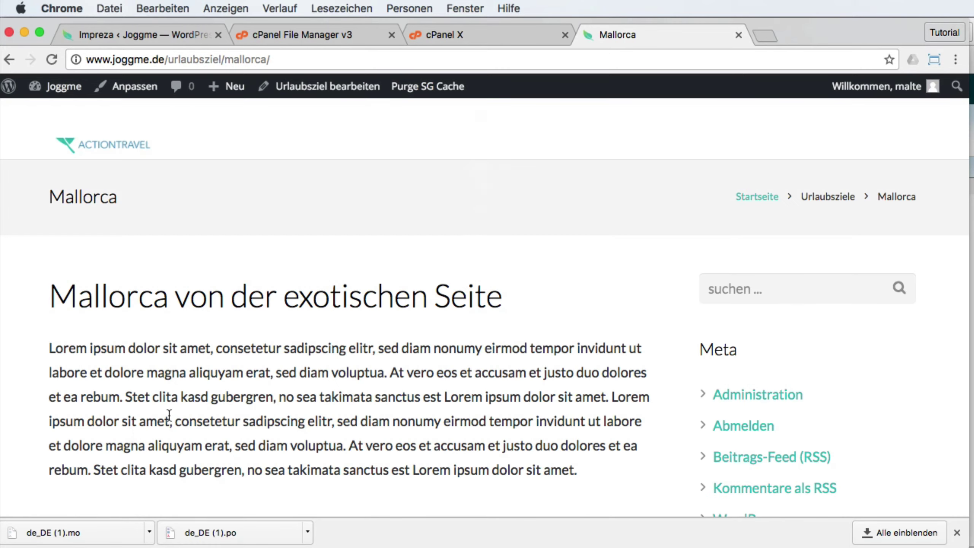
{"action": "scroll", "coordinate": [138, 428], "scroll_direction": "down", "scroll_amount": 3}
{"action": "double_click", "coordinate": [81, 318]}
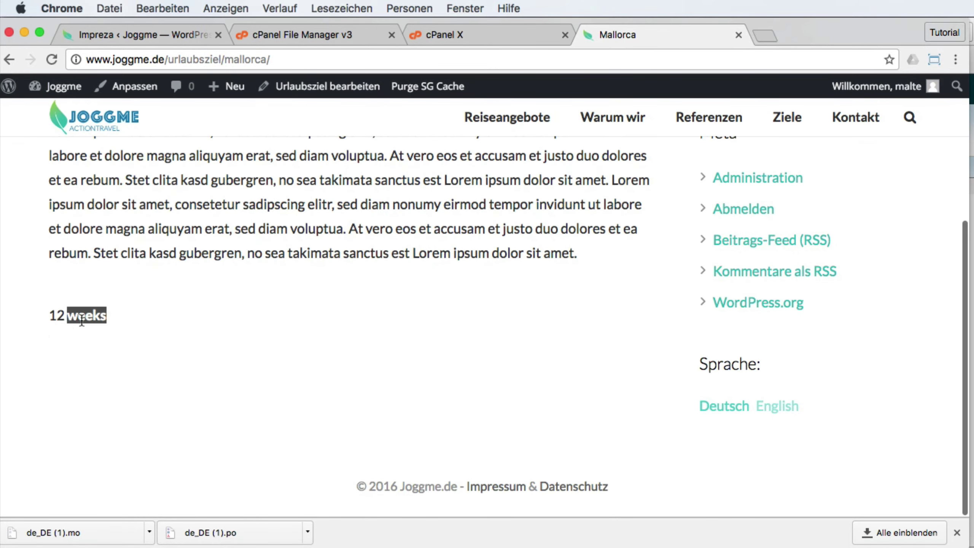
{"action": "left_click", "coordinate": [61, 318]}
{"action": "double_click", "coordinate": [61, 319]}
{"action": "left_click", "coordinate": [115, 329]}
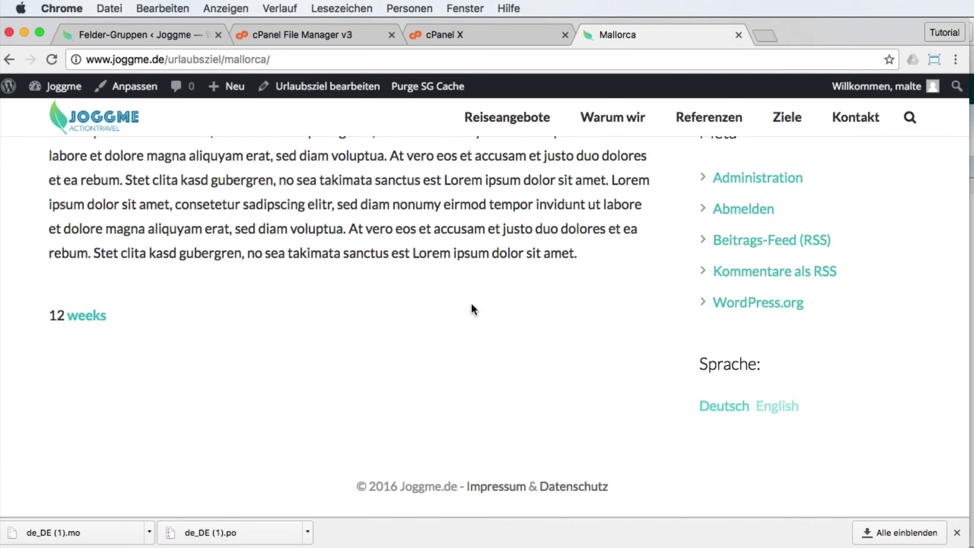
Open the Urlaubsziele field group for editing in the WordPress admin and select the name of the Urlaubsort field.
{"action": "left_click", "coordinate": [173, 35]}
{"action": "mouse_move", "coordinate": [89, 441]}
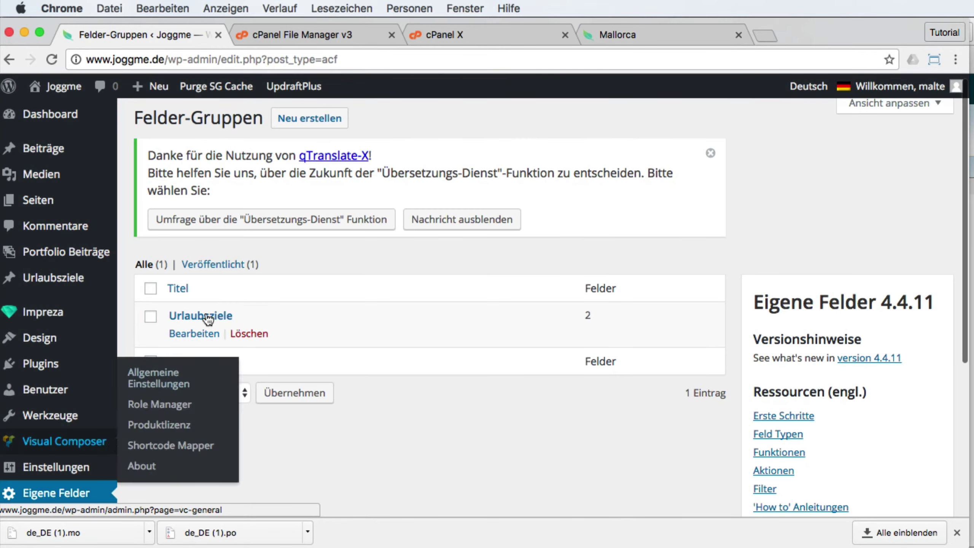
{"action": "left_click", "coordinate": [195, 334]}
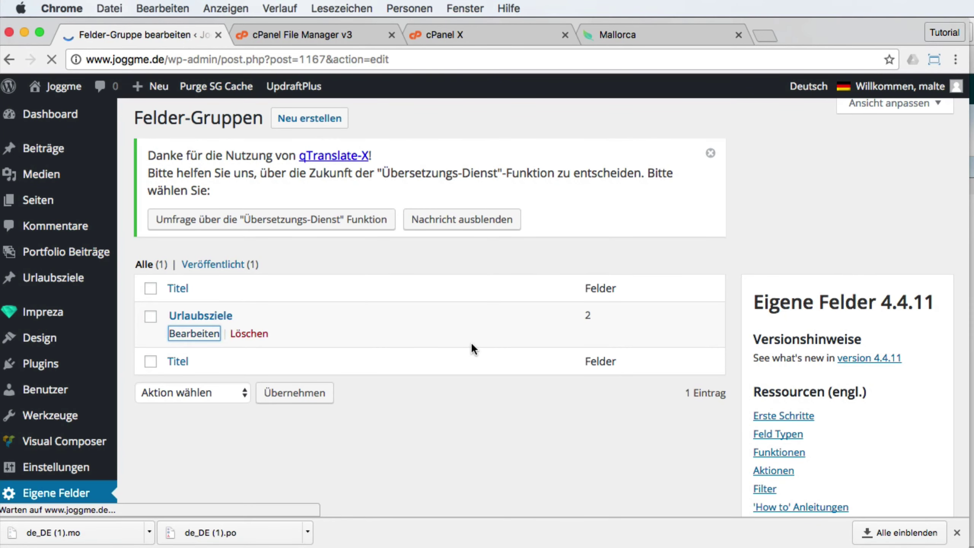
{"action": "scroll", "coordinate": [322, 364], "scroll_direction": "down", "scroll_amount": 3}
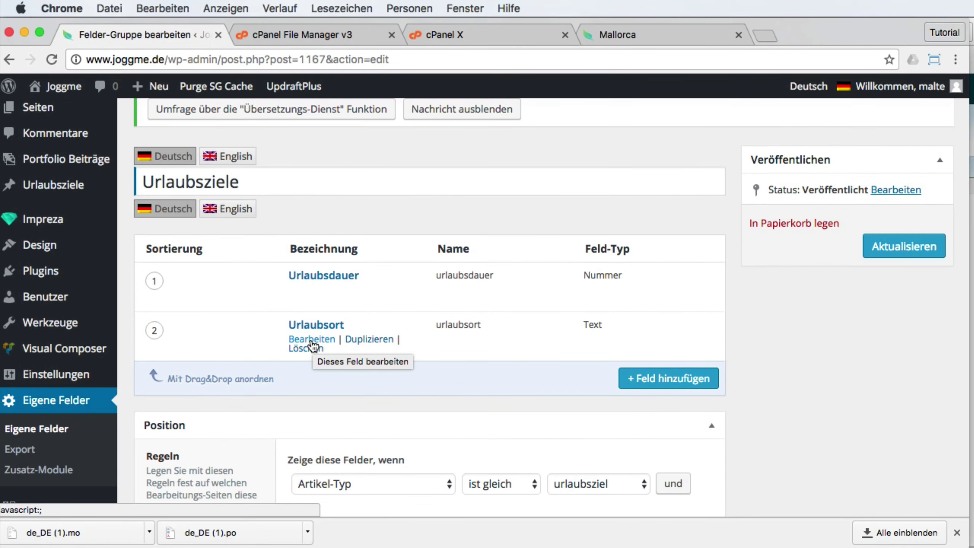
{"action": "double_click", "coordinate": [476, 324]}
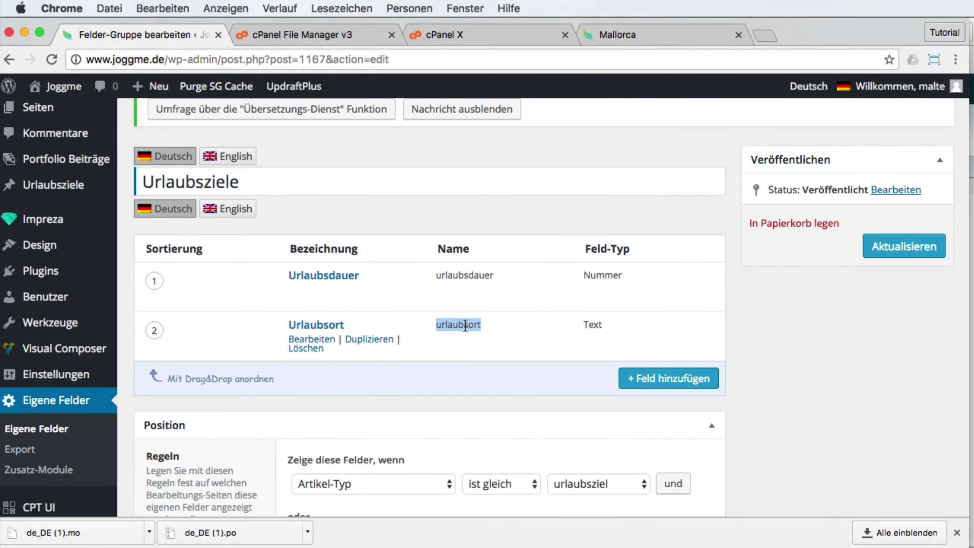
In single-urlaubsziel.php, insert a <br /> on a new line below the urlaubsdauer output.
{"action": "left_click", "coordinate": [460, 31]}
{"action": "left_click", "coordinate": [834, 339]}
{"action": "key", "text": "Return"}
{"action": "type", "text": "</"}
{"action": "key", "text": "BackSpace"}
{"action": "type", "text": "br />"}
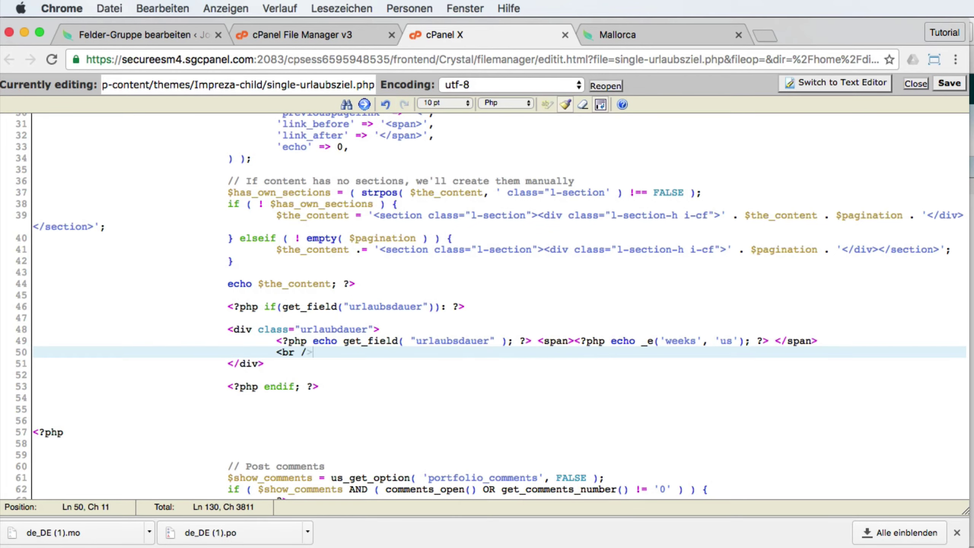
Below the line break, add the line <?ph echo get_field('urlaubsort'); ?> to output the holiday location.
{"action": "key", "text": "Return"}
{"action": "type", "text": "echo get_field("}
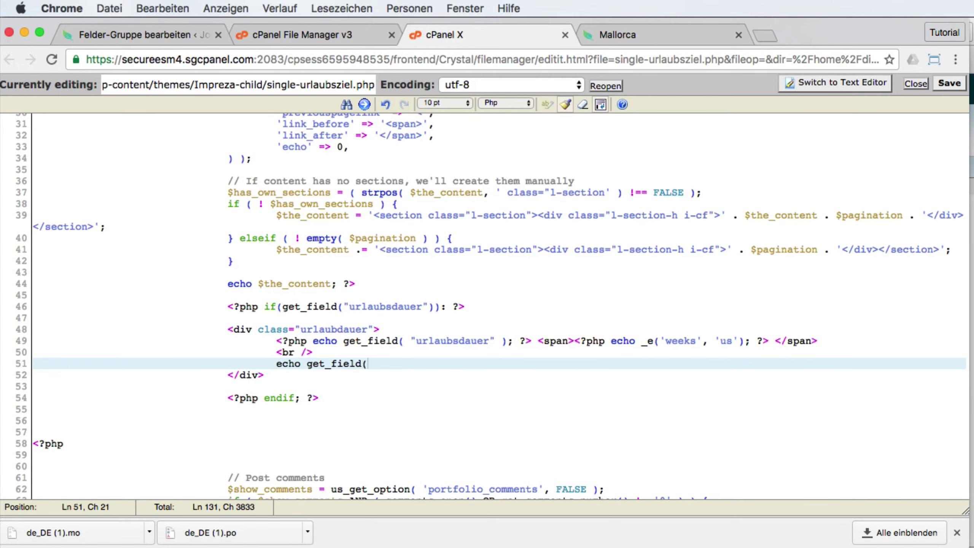
{"action": "type", "text": "'urlaubsort');"}
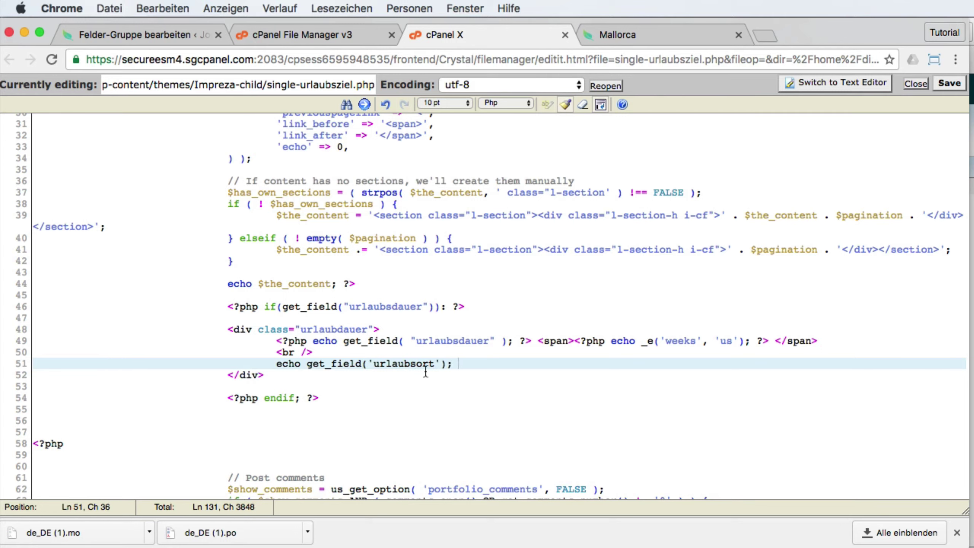
{"action": "left_click", "coordinate": [279, 365]}
{"action": "type", "text": "<?ph"}
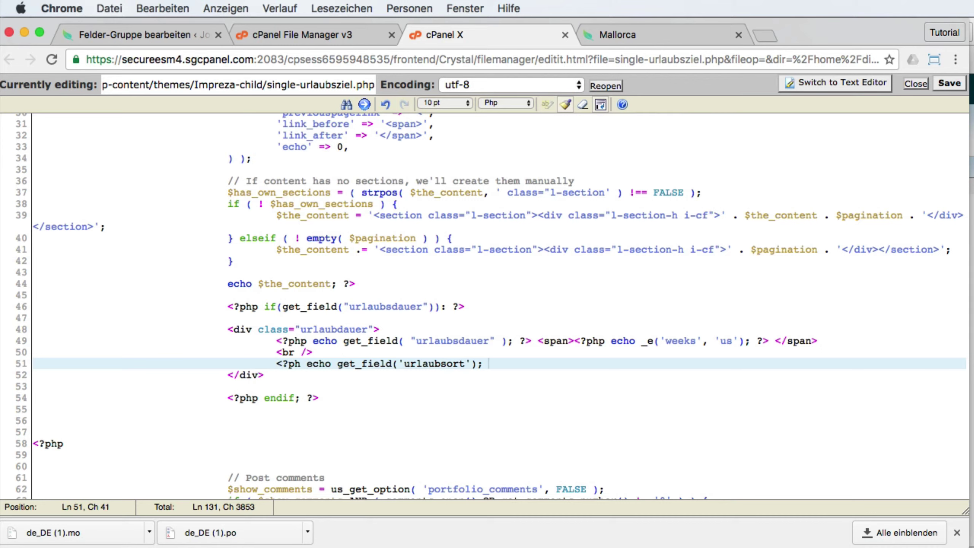
Save single-urlaubsziel.php and check the change on the reloaded Mallorca page before returning to the code editor.
{"action": "left_click", "coordinate": [959, 87]}
{"action": "left_click", "coordinate": [660, 29]}
{"action": "key", "text": "super+r"}
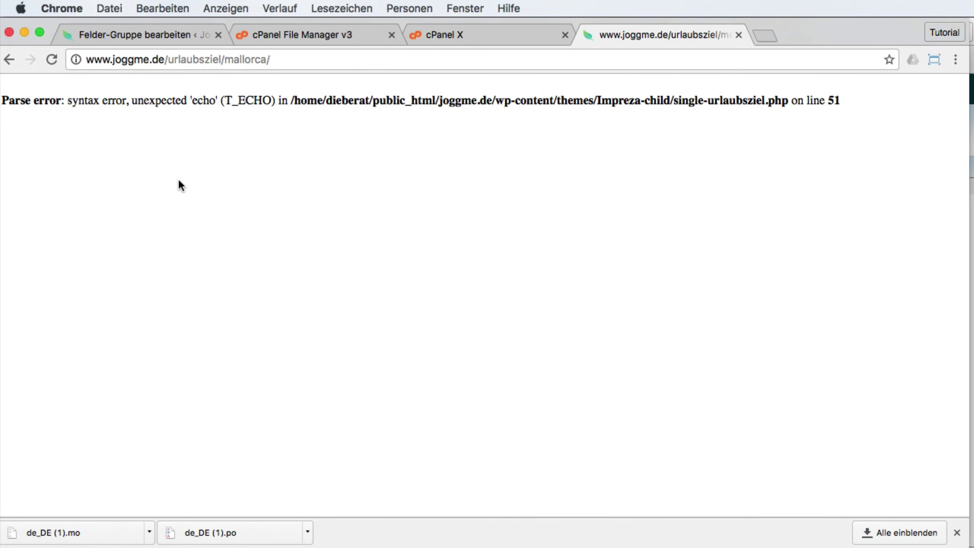
{"action": "left_click", "coordinate": [467, 34]}
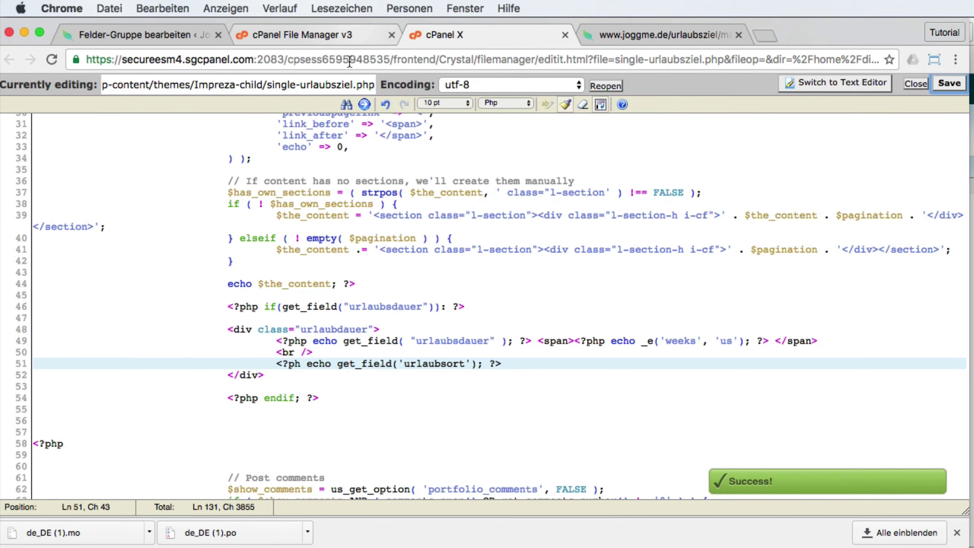
Correct the opening tag of the urlaubsort line to <?php and save single-urlaubsziel.php.
{"action": "left_click", "coordinate": [424, 386]}
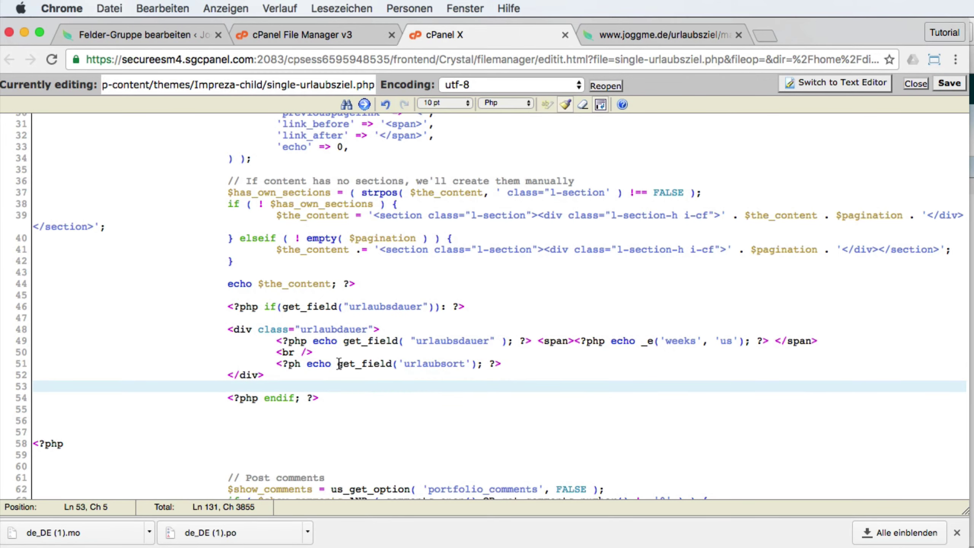
{"action": "left_click", "coordinate": [293, 363]}
{"action": "left_click", "coordinate": [304, 363]}
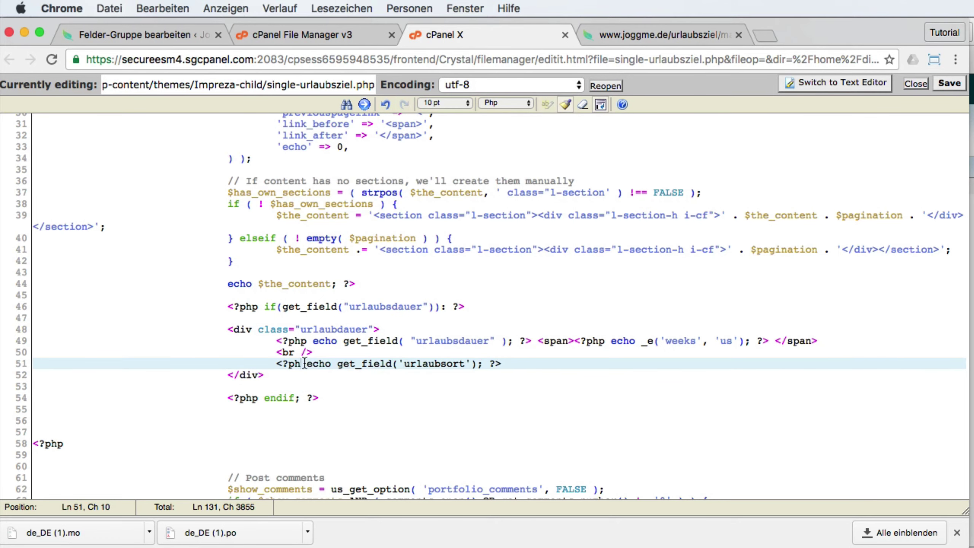
{"action": "type", "text": "p"}
{"action": "left_click", "coordinate": [949, 83]}
Reload the Mallorca page and check the holiday location output below the duration.
{"action": "left_click", "coordinate": [652, 27]}
{"action": "key", "text": "super+r"}
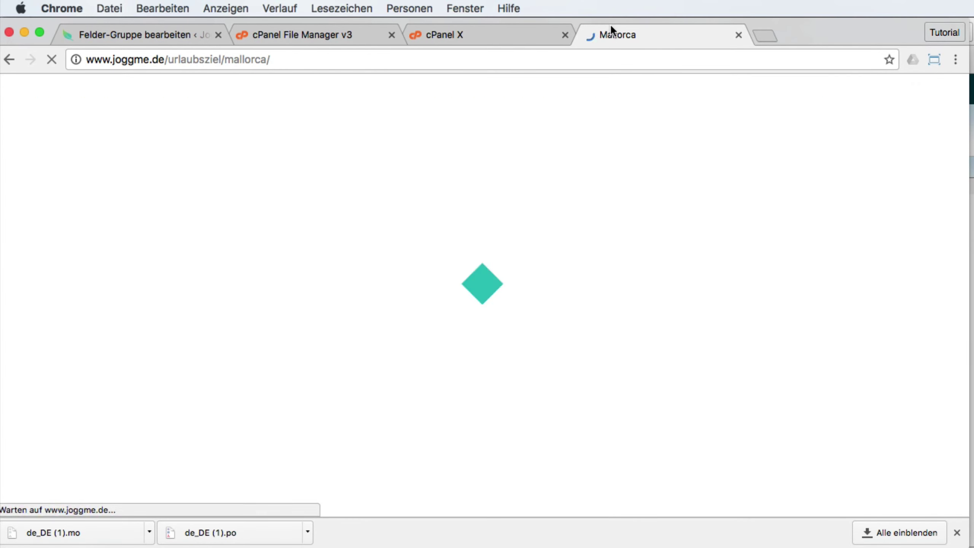
{"action": "double_click", "coordinate": [67, 340]}
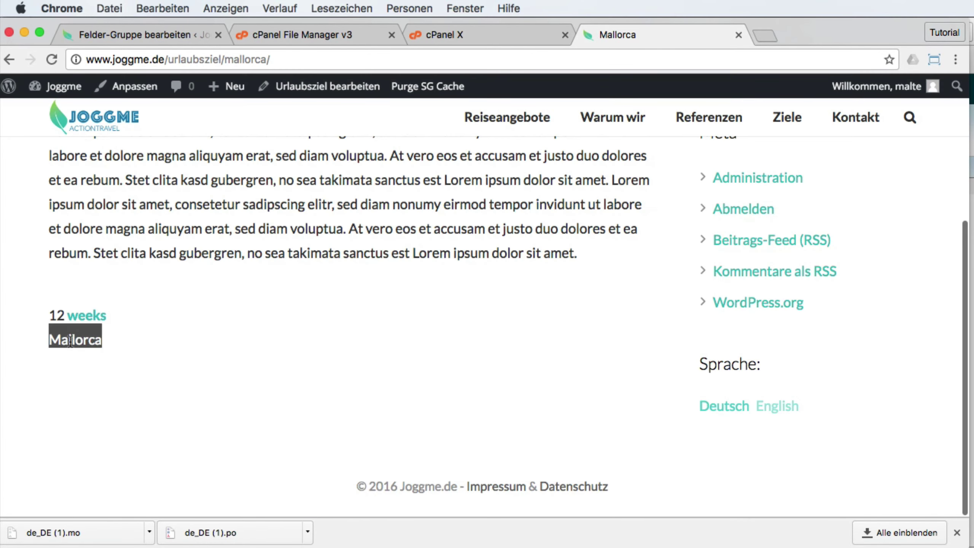
{"action": "left_click", "coordinate": [55, 347]}
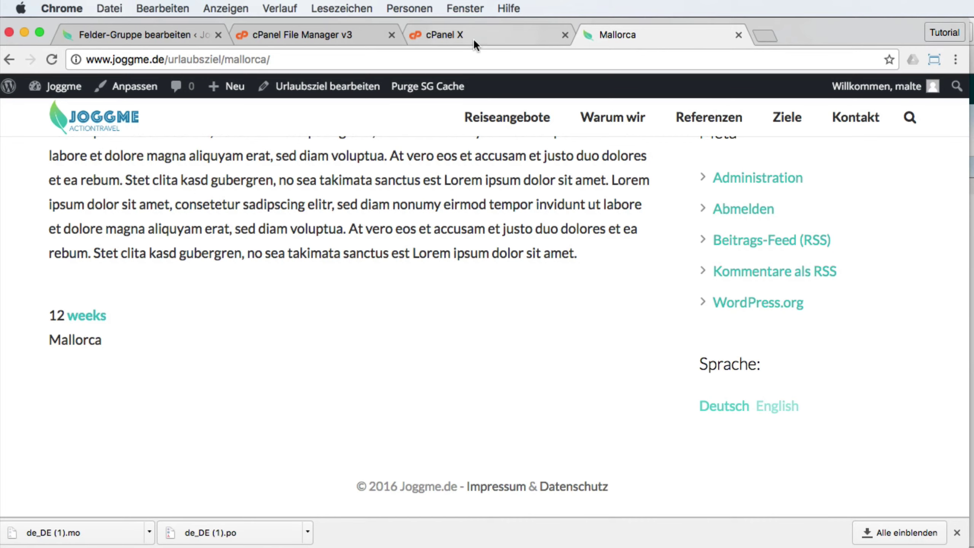
Open the Mallorca Urlaubsziel for editing in a separate browser tab beside the cPanel editor and examine its fields.
{"action": "left_click", "coordinate": [312, 86], "text": "super"}
{"action": "left_click_drag", "start_coordinate": [789, 34], "coordinate": [653, 33]}
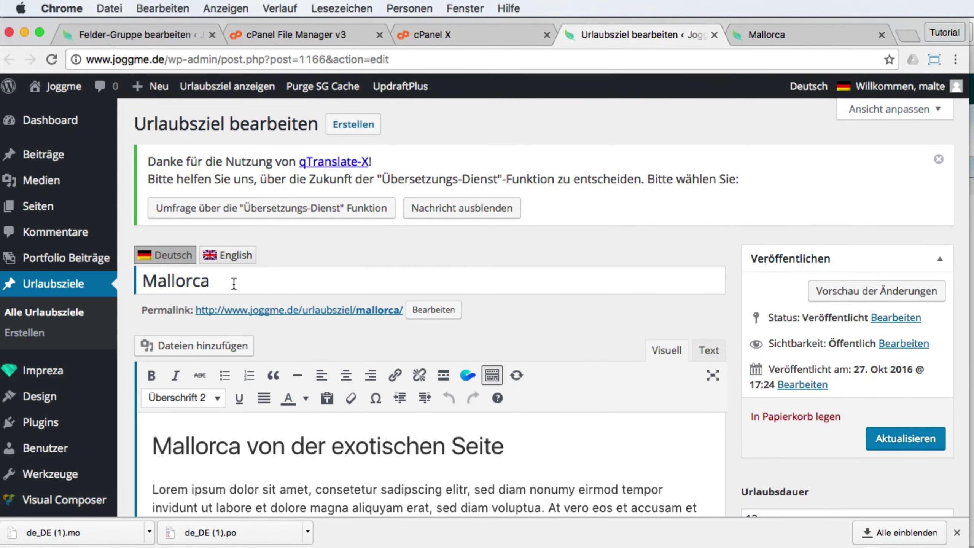
{"action": "scroll", "coordinate": [238, 285], "scroll_direction": "down", "scroll_amount": 15}
{"action": "scroll", "coordinate": [239, 284], "scroll_direction": "up", "scroll_amount": 5}
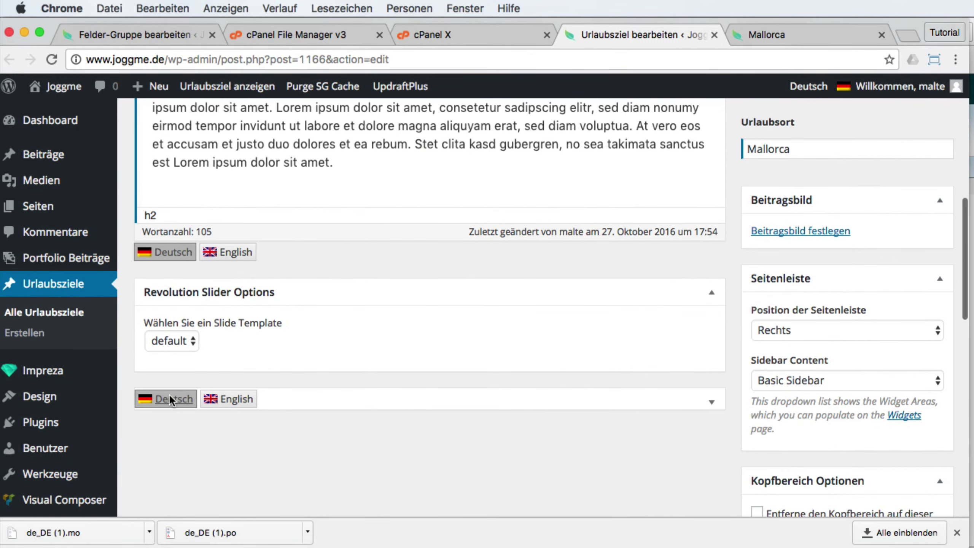
Switch the Mallorca entry between German and English to examine its language versions, and reload the edit page.
{"action": "left_click", "coordinate": [226, 399]}
{"action": "left_click", "coordinate": [184, 399]}
{"action": "left_click", "coordinate": [225, 397]}
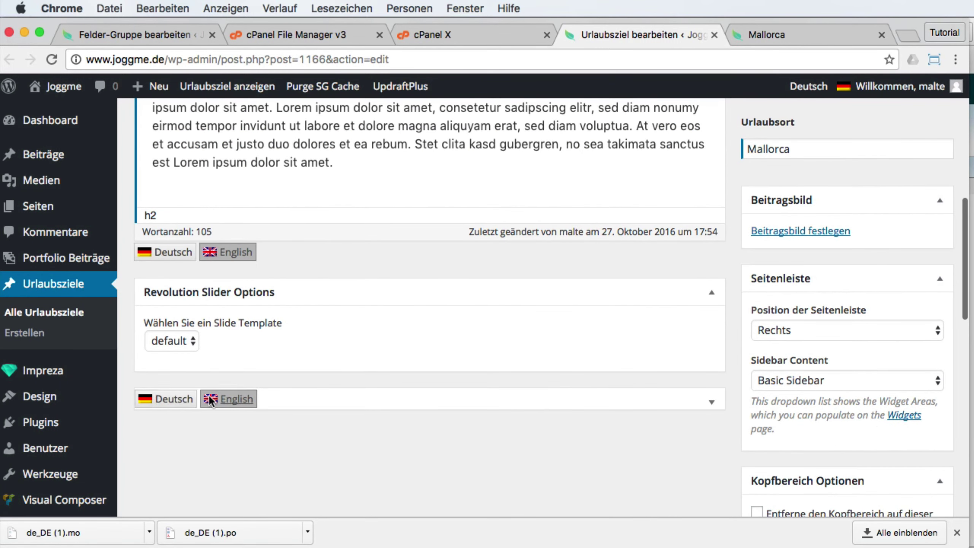
{"action": "key", "text": "super+r"}
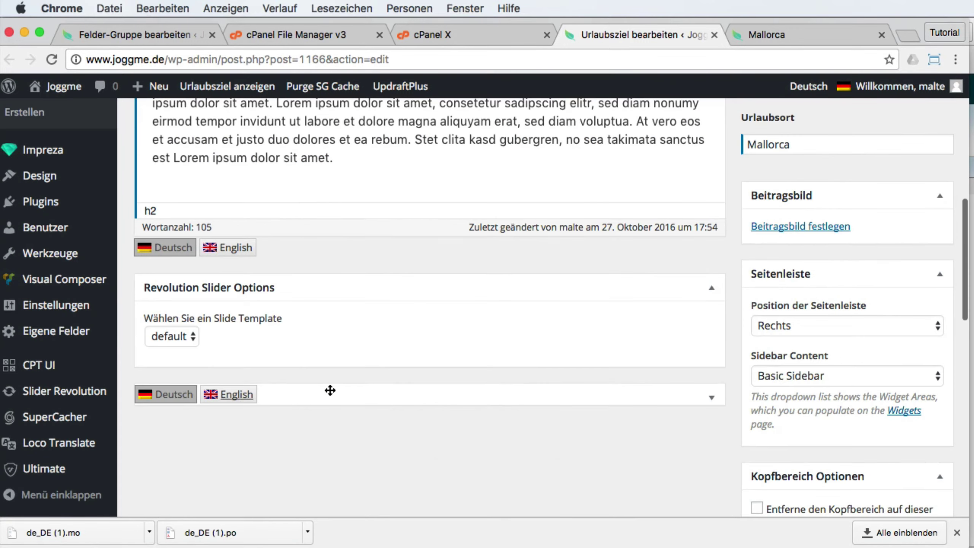
{"action": "scroll", "coordinate": [776, 370], "scroll_direction": "up", "scroll_amount": 4}
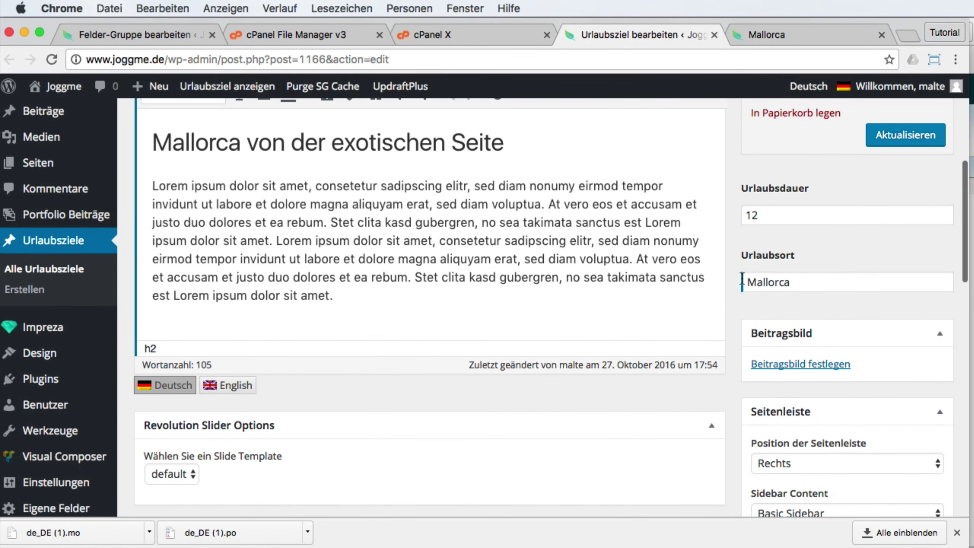
Set the German Urlaubsort value of the Mallorca entry to Mallorcareise.
{"action": "double_click", "coordinate": [801, 284]}
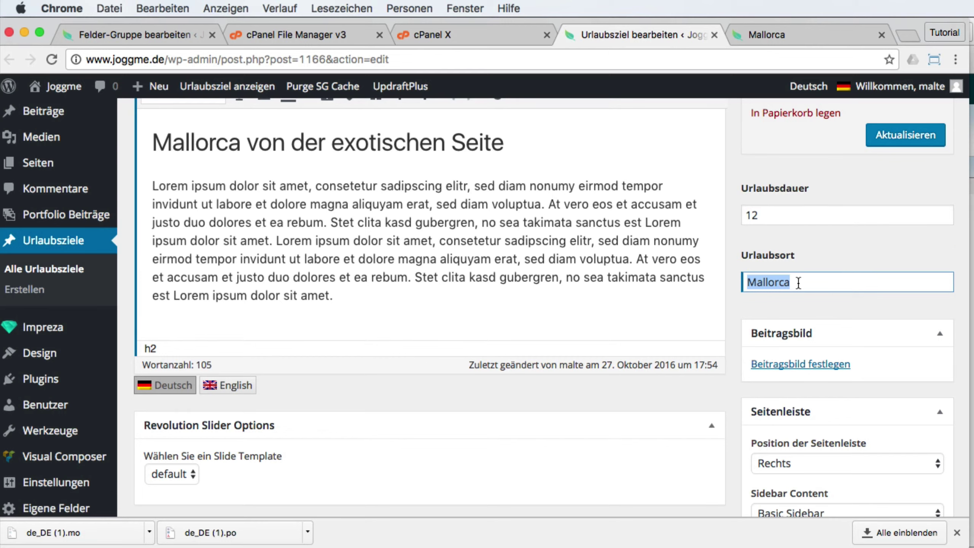
{"action": "key", "text": "Right"}
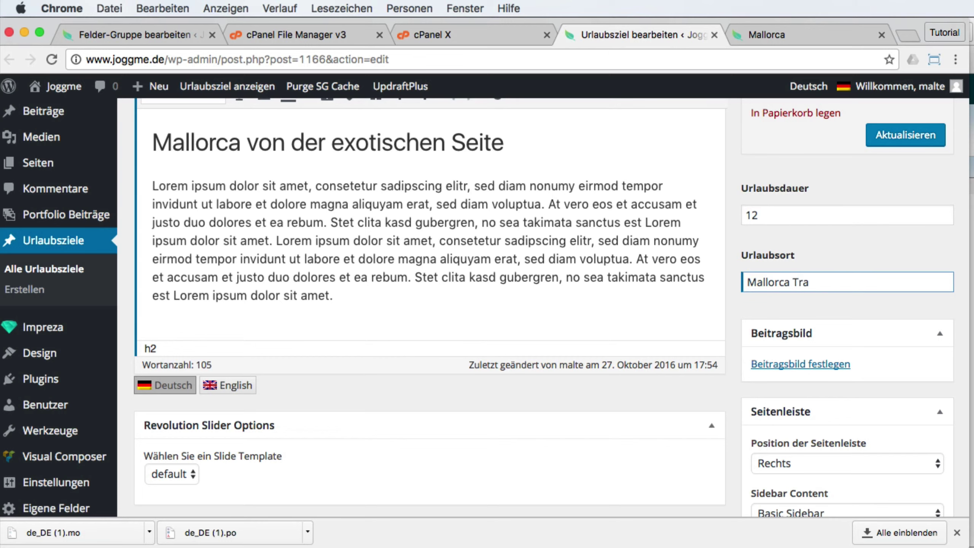
{"action": "scroll", "coordinate": [411, 233], "scroll_direction": "down", "scroll_amount": 5}
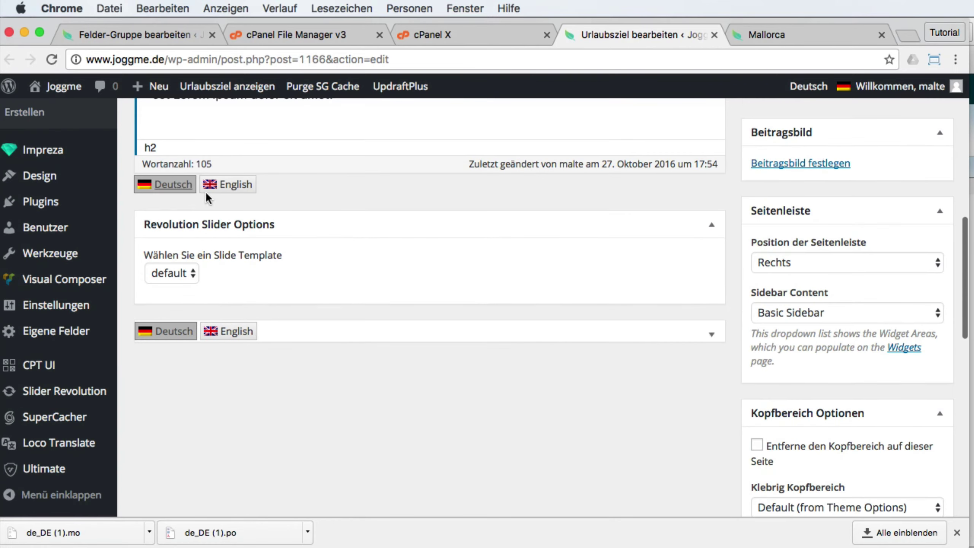
{"action": "scroll", "coordinate": [707, 256], "scroll_direction": "up", "scroll_amount": 6}
{"action": "double_click", "coordinate": [810, 303]}
{"action": "type", "text": "R"}
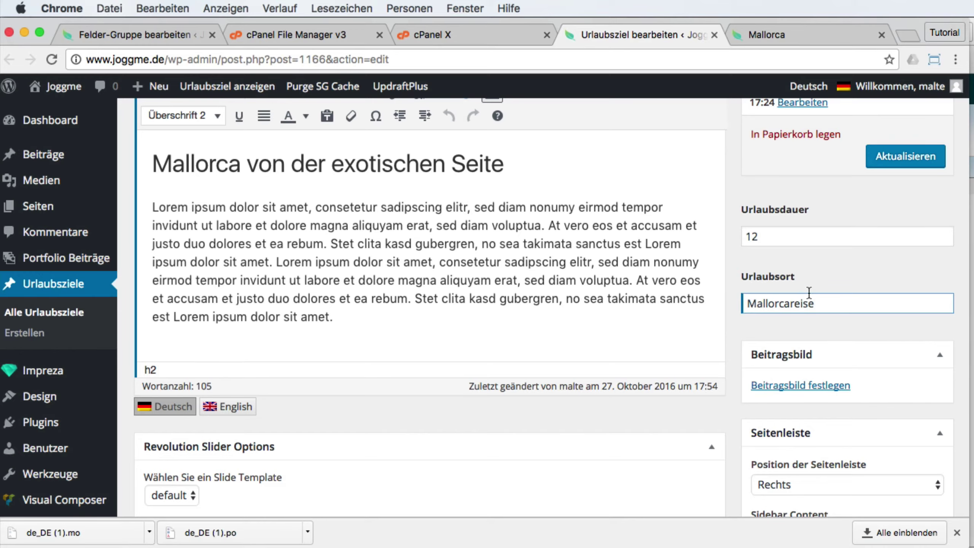
Switch the Mallorca entry to English and set its Urlaubsort value to Mallorcatravel.
{"action": "key", "text": "BackSpace"}
{"action": "key", "text": "BackSpace"}
{"action": "key", "text": "BackSpace"}
{"action": "key", "text": "BackSpace"}
{"action": "key", "text": "BackSpace"}
{"action": "scroll", "coordinate": [809, 292], "scroll_direction": "down", "scroll_amount": 3}
{"action": "left_click", "coordinate": [229, 435]}
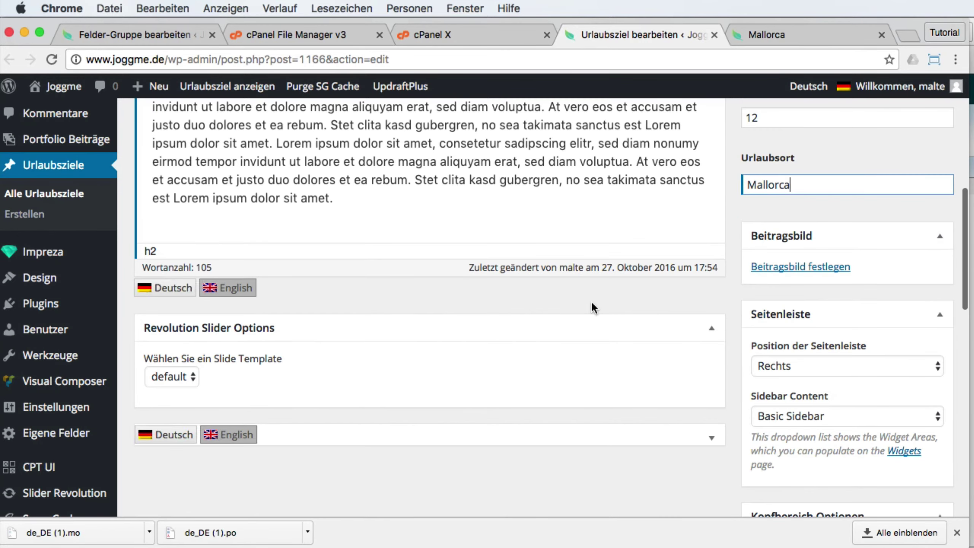
{"action": "scroll", "coordinate": [593, 307], "scroll_direction": "up", "scroll_amount": 3}
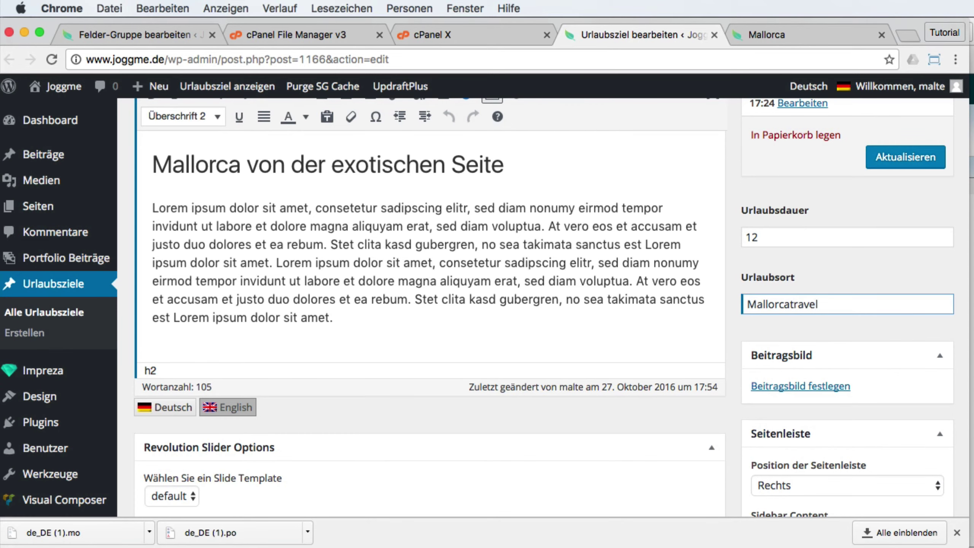
Toggle the Mallorca entry between German and English to compare the Urlaubsort values, ending on German.
{"action": "left_click", "coordinate": [173, 408]}
{"action": "left_click", "coordinate": [230, 408]}
{"action": "left_click", "coordinate": [173, 408]}
{"action": "left_click", "coordinate": [226, 408]}
{"action": "left_click", "coordinate": [146, 414]}
{"action": "scroll", "coordinate": [161, 411], "scroll_direction": "up", "scroll_amount": 5}
{"action": "left_click", "coordinate": [228, 147]}
{"action": "left_click", "coordinate": [165, 148]}
Update the Mallorca entry and check the German holiday location on the reloaded page.
{"action": "scroll", "coordinate": [325, 227], "scroll_direction": "down", "scroll_amount": 3}
{"action": "left_click", "coordinate": [882, 204]}
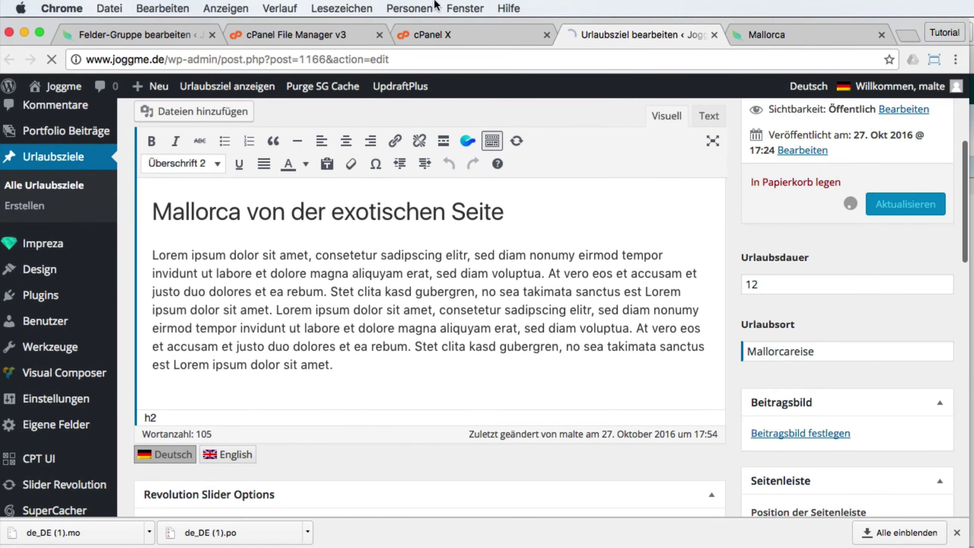
{"action": "left_click", "coordinate": [773, 39]}
{"action": "key", "text": "super+r"}
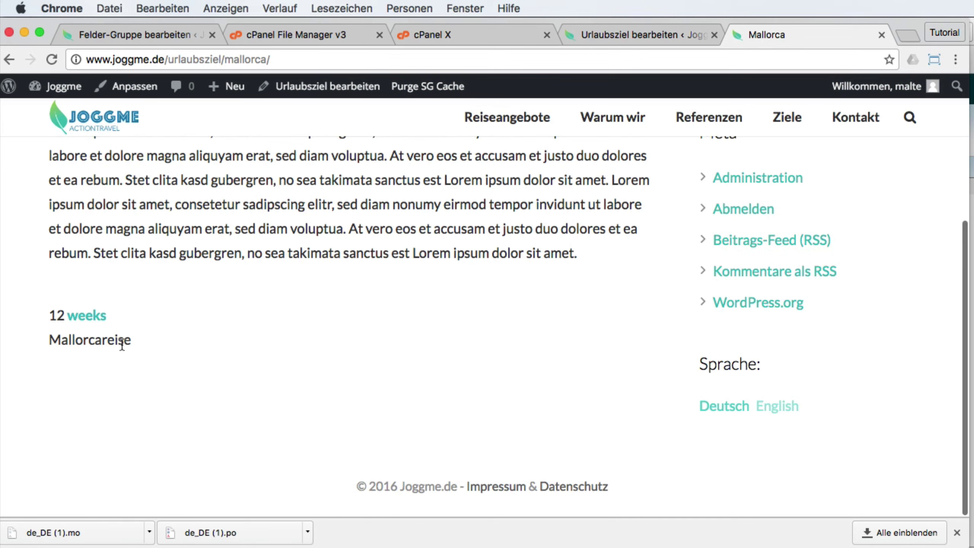
{"action": "double_click", "coordinate": [124, 340]}
{"action": "left_click", "coordinate": [717, 414]}
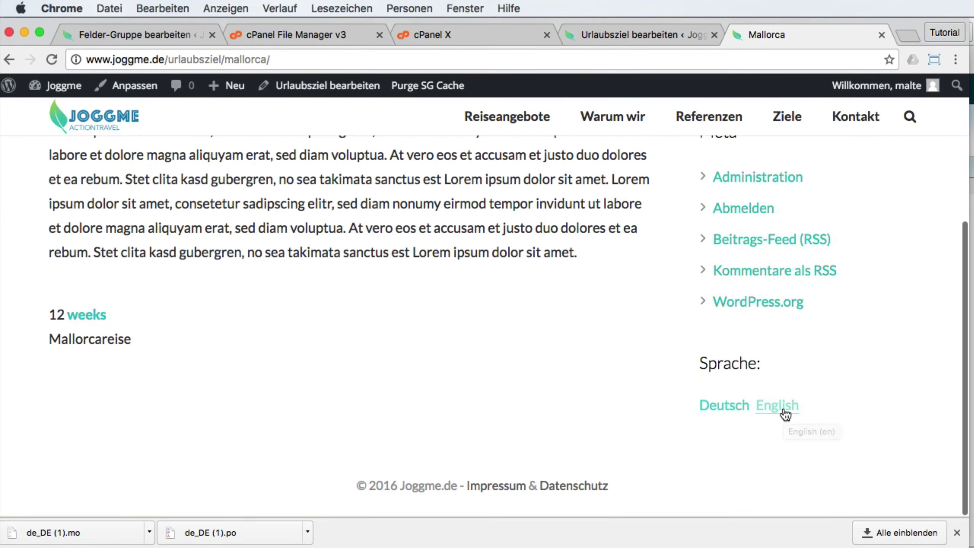
Switch the Mallorca page to English and check the holiday location and the duration label.
{"action": "left_click", "coordinate": [785, 414]}
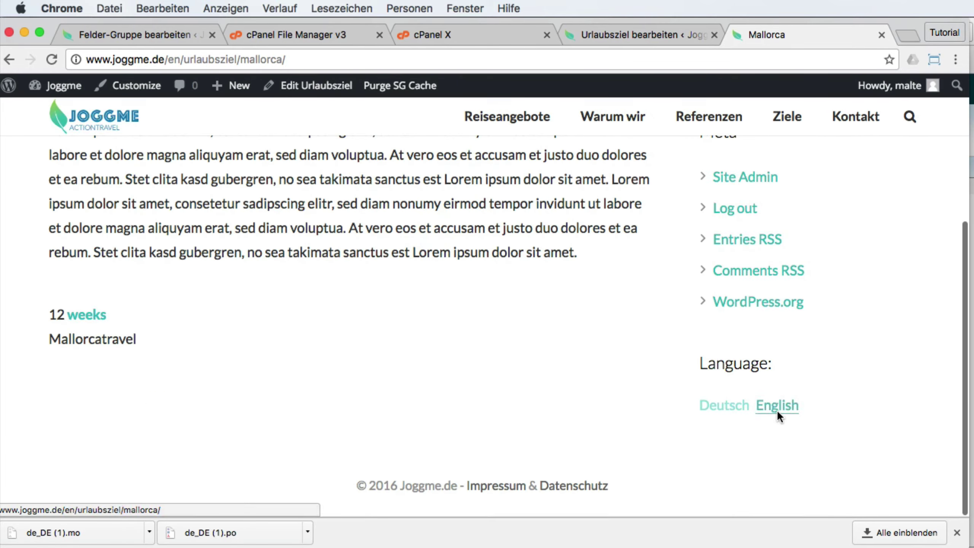
{"action": "double_click", "coordinate": [103, 339]}
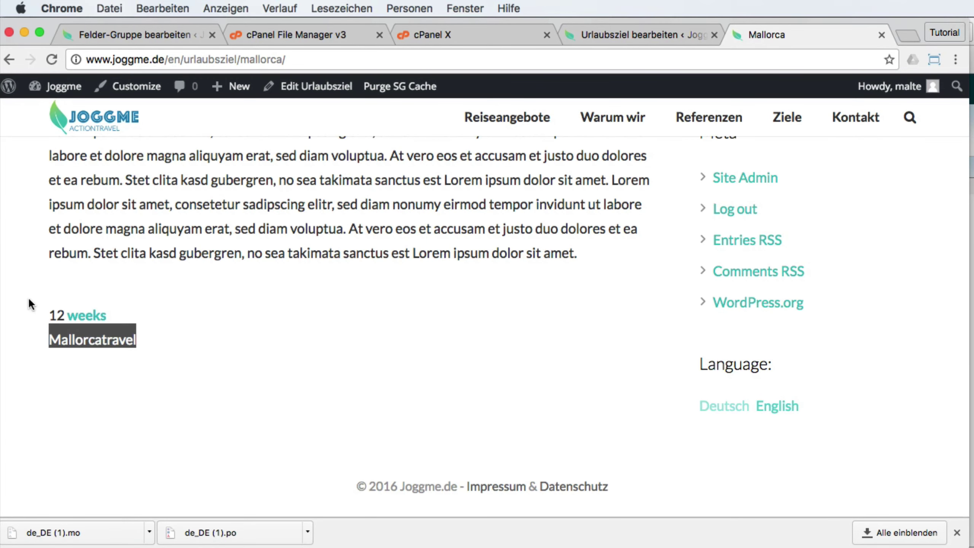
{"action": "double_click", "coordinate": [57, 315]}
{"action": "left_click_drag", "start_coordinate": [108, 314], "coordinate": [65, 317]}
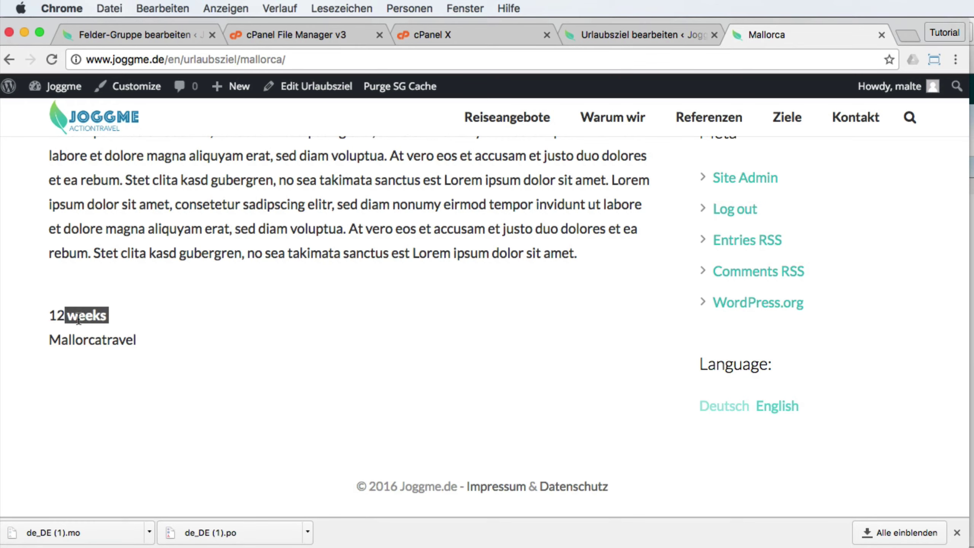
{"action": "left_click", "coordinate": [454, 385]}
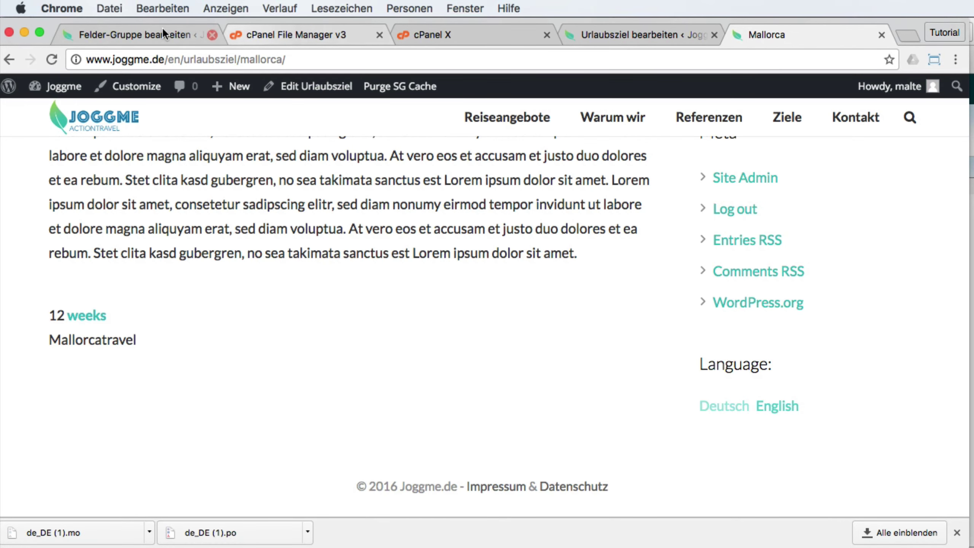
Open the German translation file de_DE.po of the Impreza theme in Loco Translate.
{"action": "left_click", "coordinate": [133, 34]}
{"action": "scroll", "coordinate": [46, 422], "scroll_direction": "down", "scroll_amount": 8}
{"action": "mouse_move", "coordinate": [46, 442]}
{"action": "scroll", "coordinate": [46, 441], "scroll_direction": "down", "scroll_amount": 2}
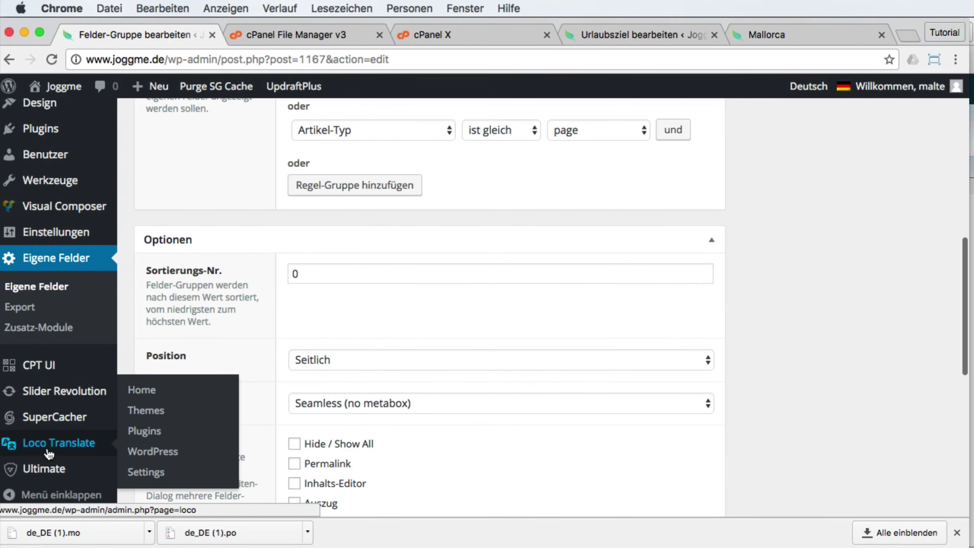
{"action": "left_click", "coordinate": [154, 410]}
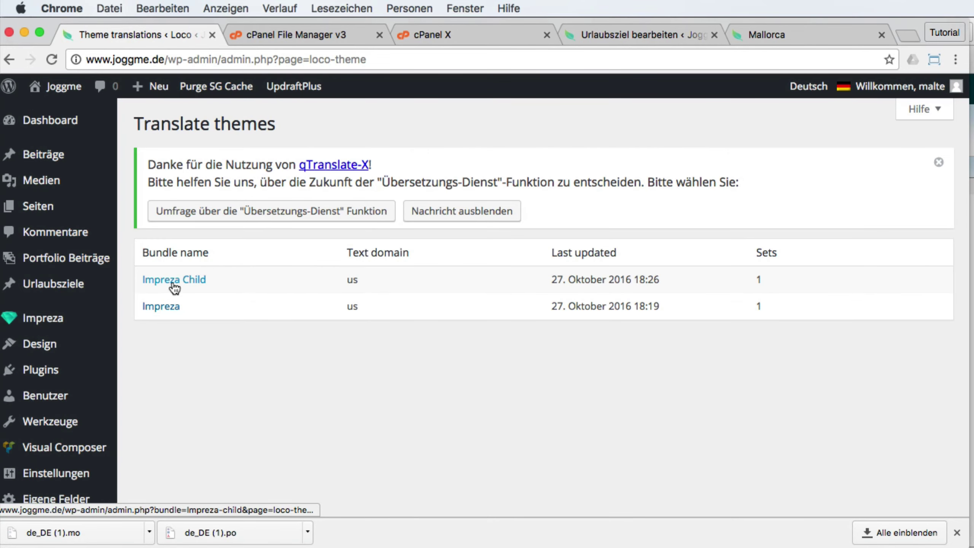
{"action": "left_click", "coordinate": [161, 307]}
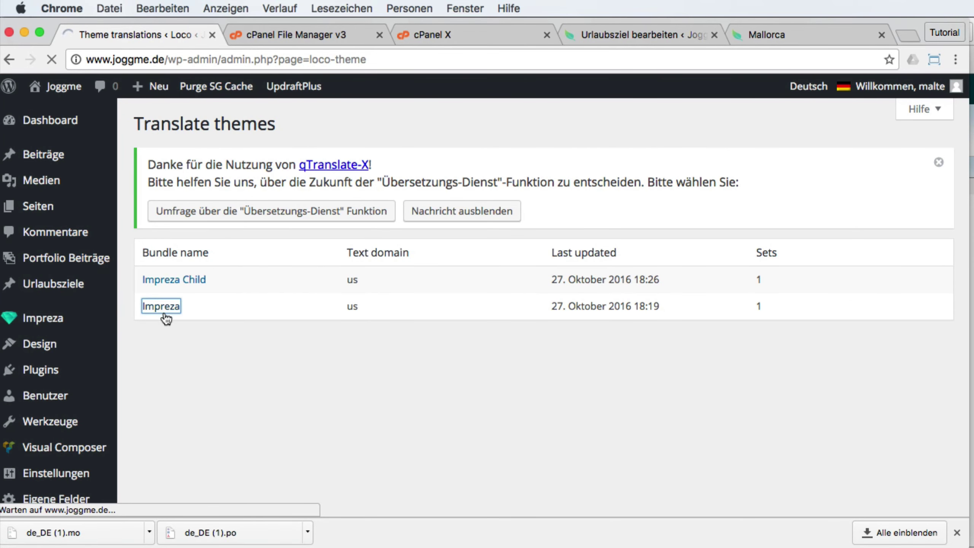
{"action": "scroll", "coordinate": [209, 330], "scroll_direction": "down", "scroll_amount": 5}
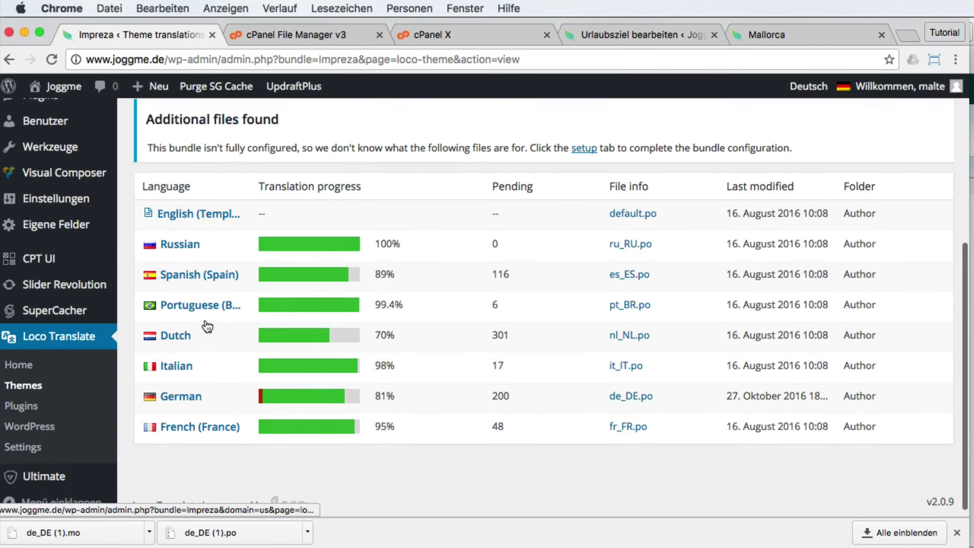
{"action": "left_click", "coordinate": [188, 406]}
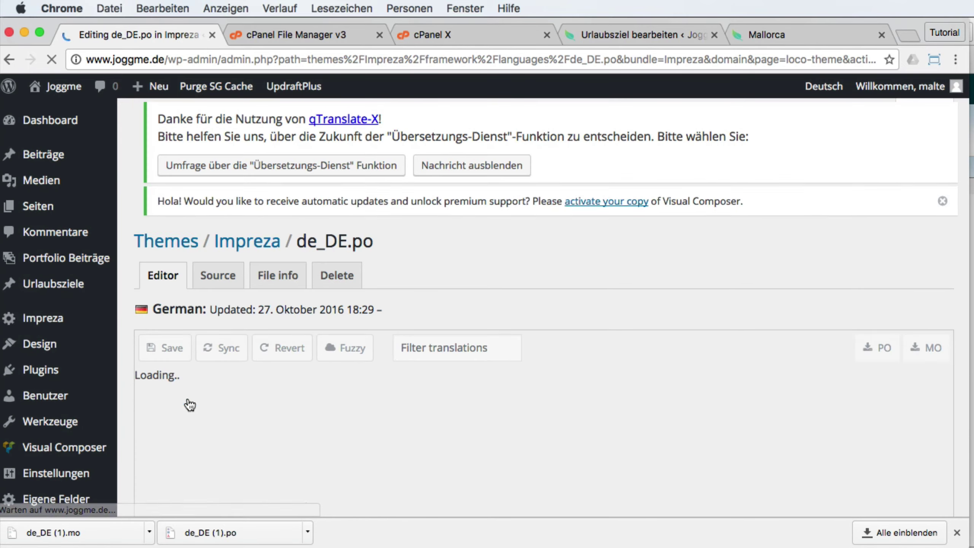
Search the German translation strings of the Impreza theme for "weeks".
{"action": "scroll", "coordinate": [399, 338], "scroll_direction": "down", "scroll_amount": 5}
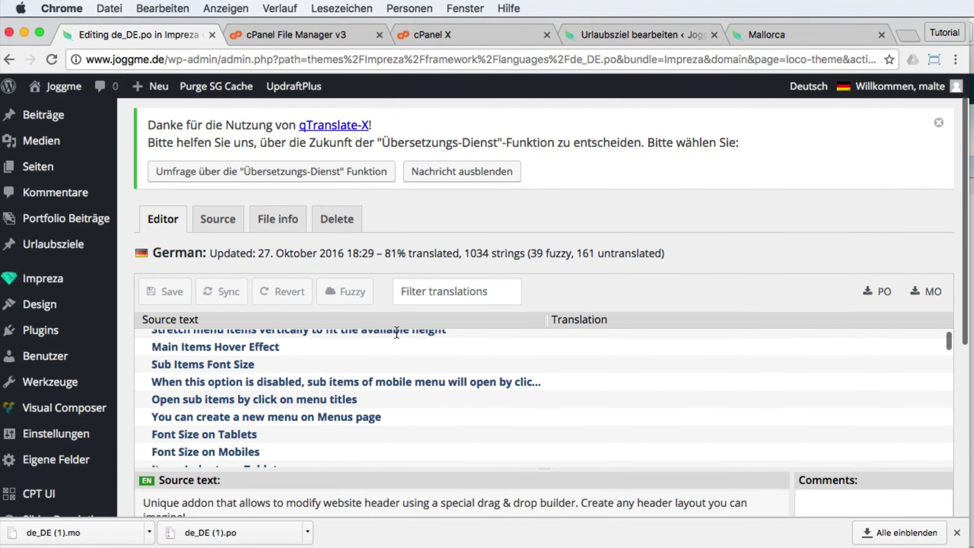
{"action": "key", "text": "super+f"}
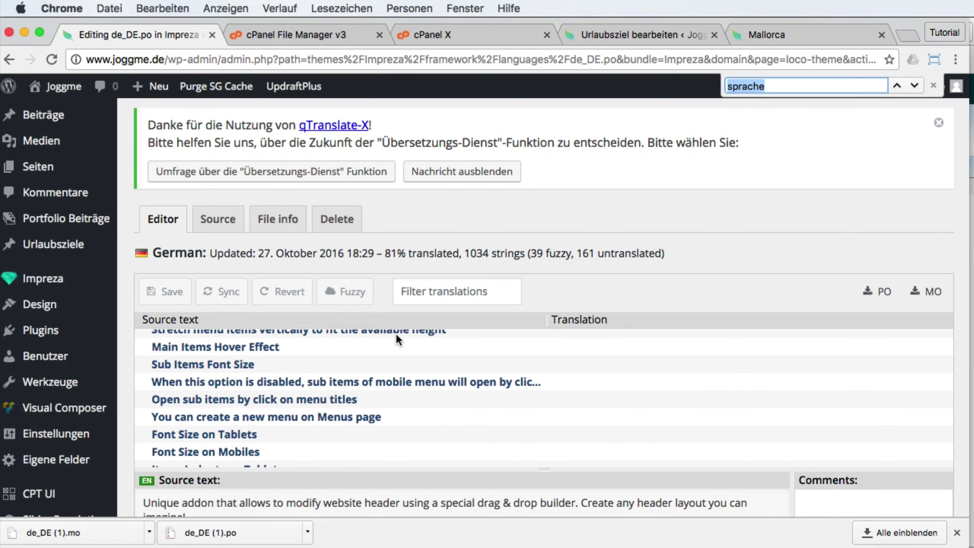
{"action": "type", "text": "weeks"}
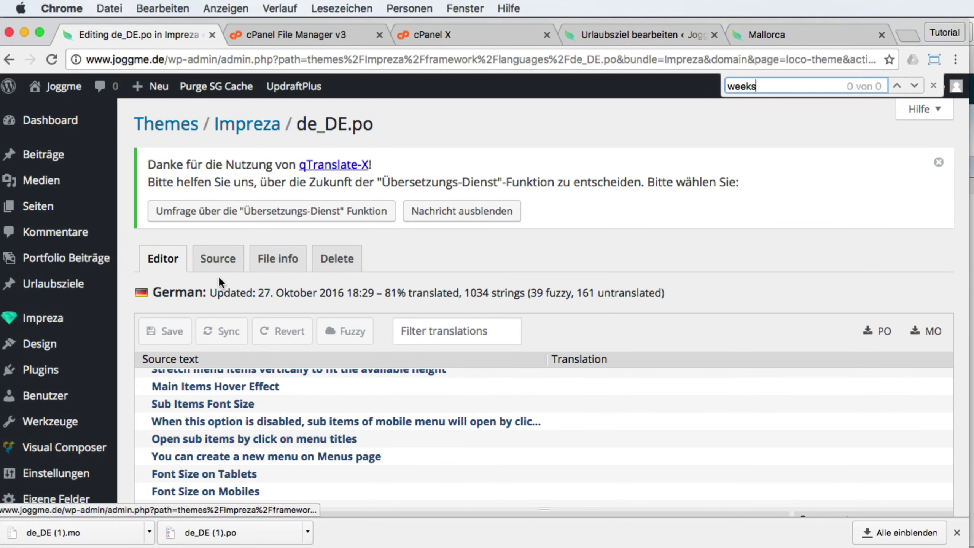
{"action": "scroll", "coordinate": [269, 261], "scroll_direction": "down", "scroll_amount": 2}
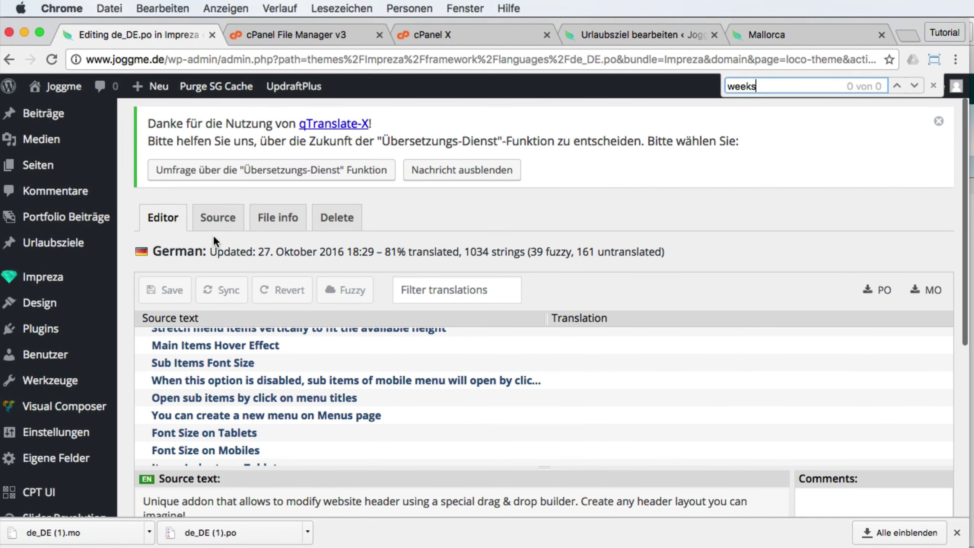
Return to the Impreza theme's translation overview and open the form for creating a new translations template.
{"action": "scroll", "coordinate": [213, 234], "scroll_direction": "up", "scroll_amount": 2}
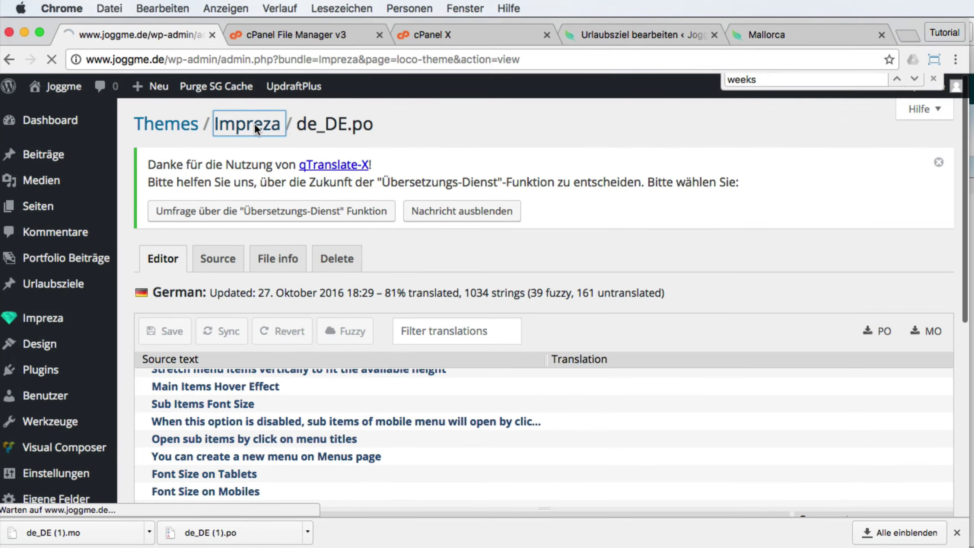
{"action": "scroll", "coordinate": [448, 285], "scroll_direction": "down", "scroll_amount": 3}
{"action": "scroll", "coordinate": [448, 285], "scroll_direction": "up", "scroll_amount": 1}
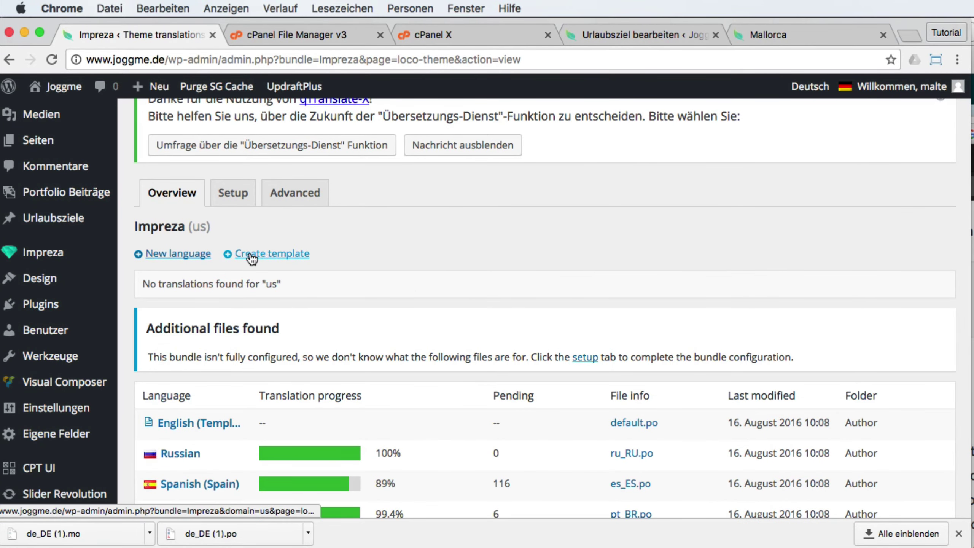
{"action": "left_click", "coordinate": [270, 255]}
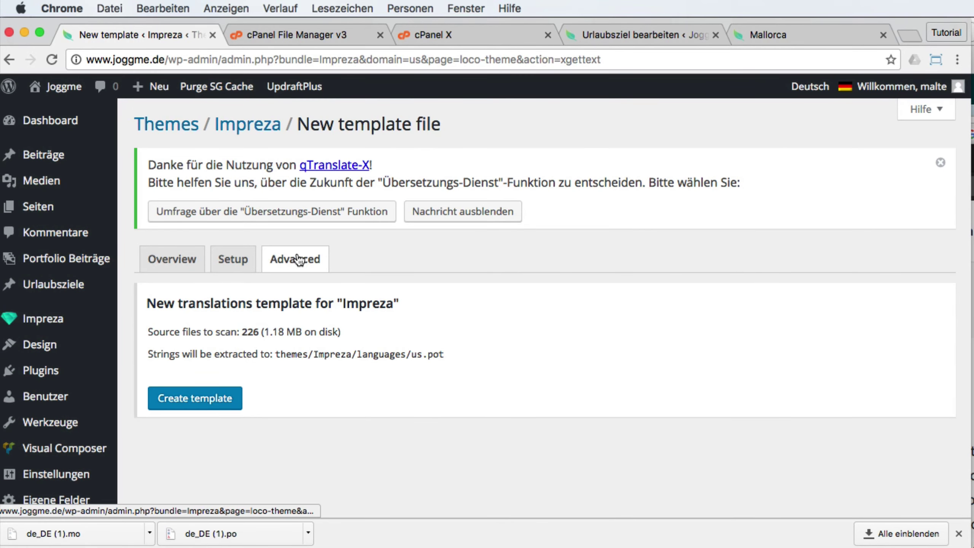
Save the Impreza theme's advanced configuration with its existing template and source file paths and return to the translation overview.
{"action": "left_click", "coordinate": [300, 260]}
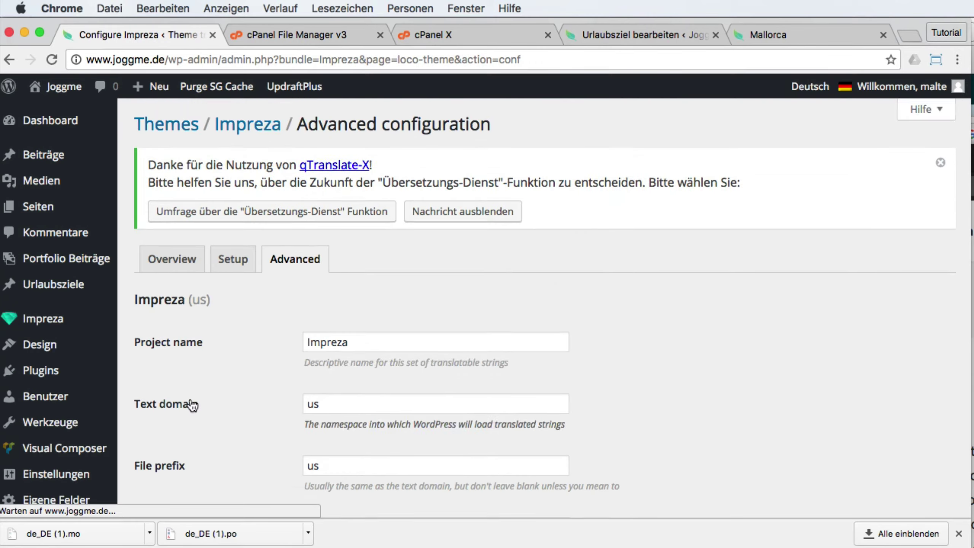
{"action": "scroll", "coordinate": [344, 301], "scroll_direction": "down", "scroll_amount": 10}
{"action": "left_click", "coordinate": [344, 300]}
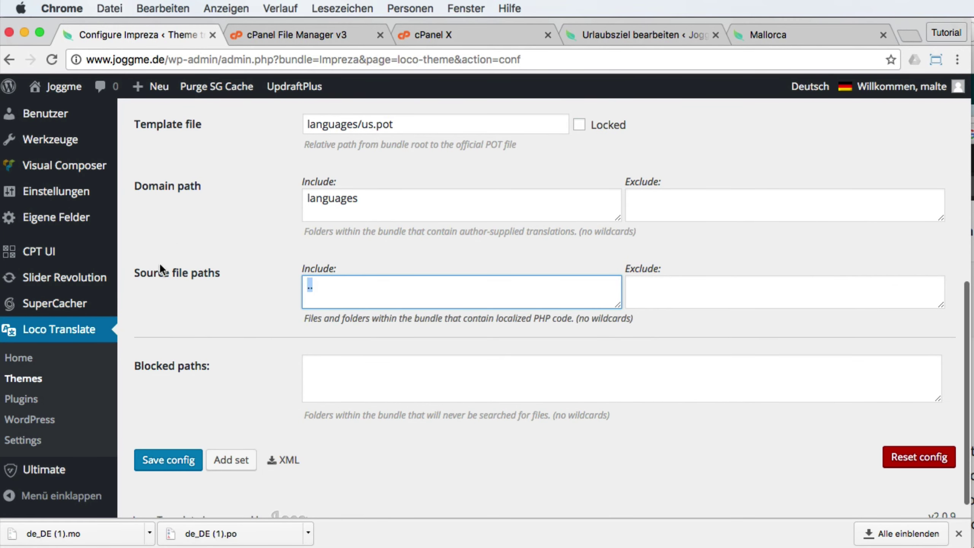
{"action": "left_click", "coordinate": [171, 461]}
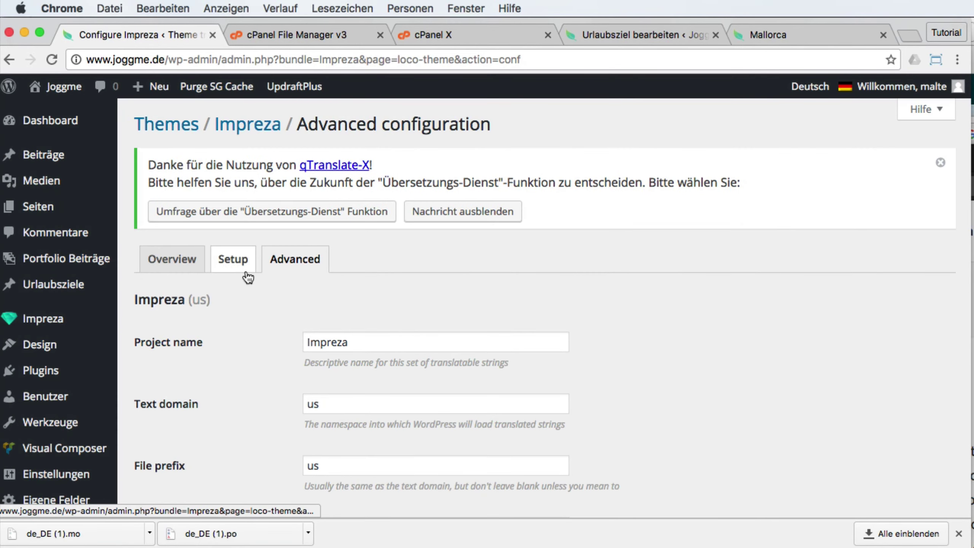
{"action": "left_click", "coordinate": [162, 262]}
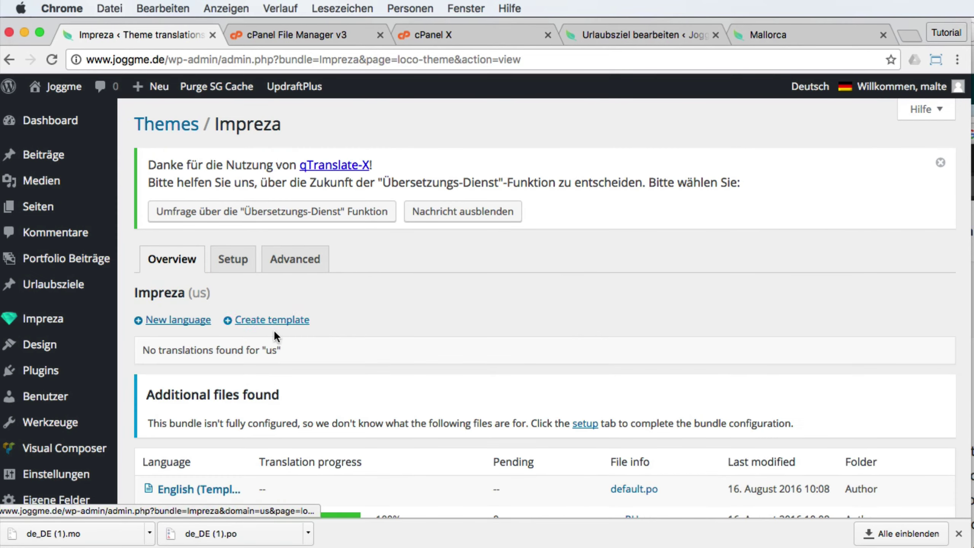
{"action": "scroll", "coordinate": [250, 318], "scroll_direction": "down", "scroll_amount": 8}
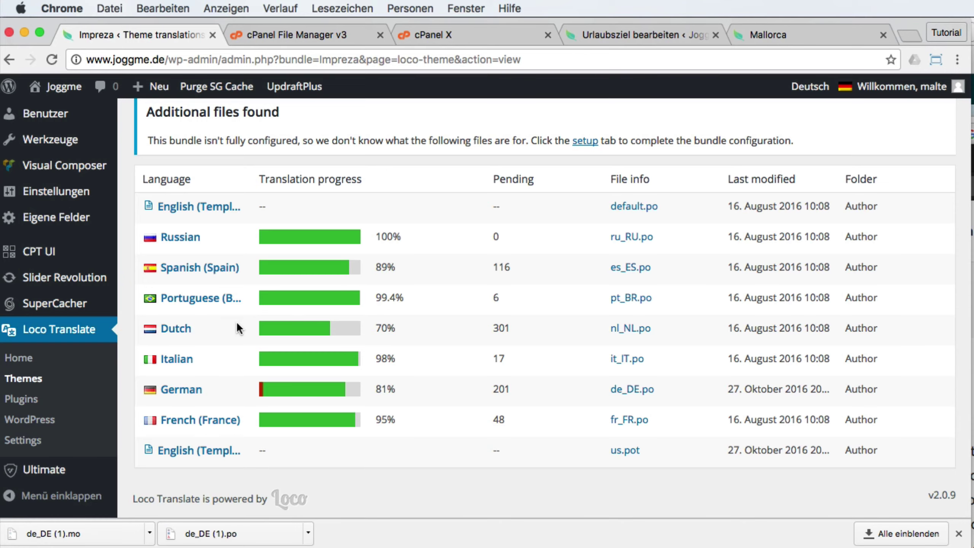
Check the "weeks" label on the Mallorca page and view the post "Hallo Welt!" in a new browser tab for comparison.
{"action": "left_click", "coordinate": [783, 32]}
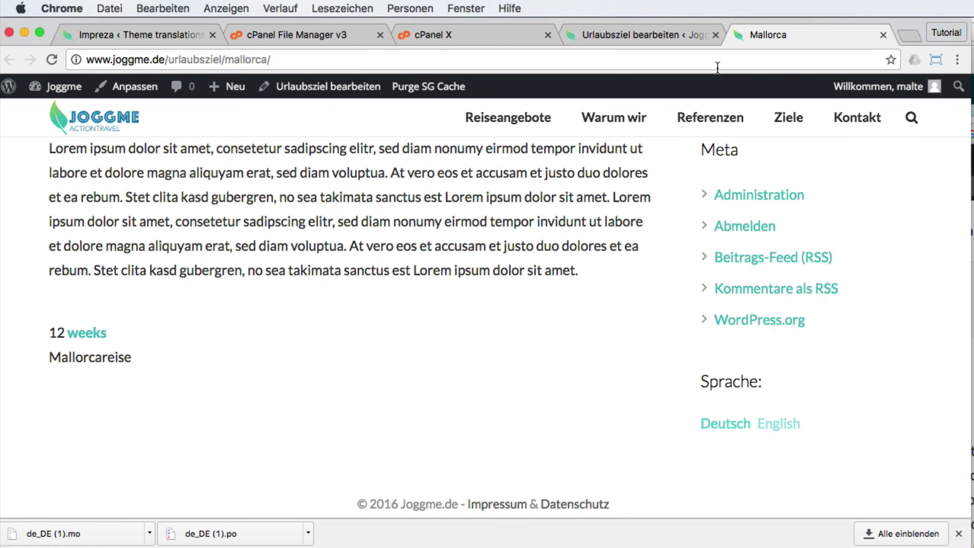
{"action": "left_click_drag", "start_coordinate": [73, 333], "coordinate": [126, 332]}
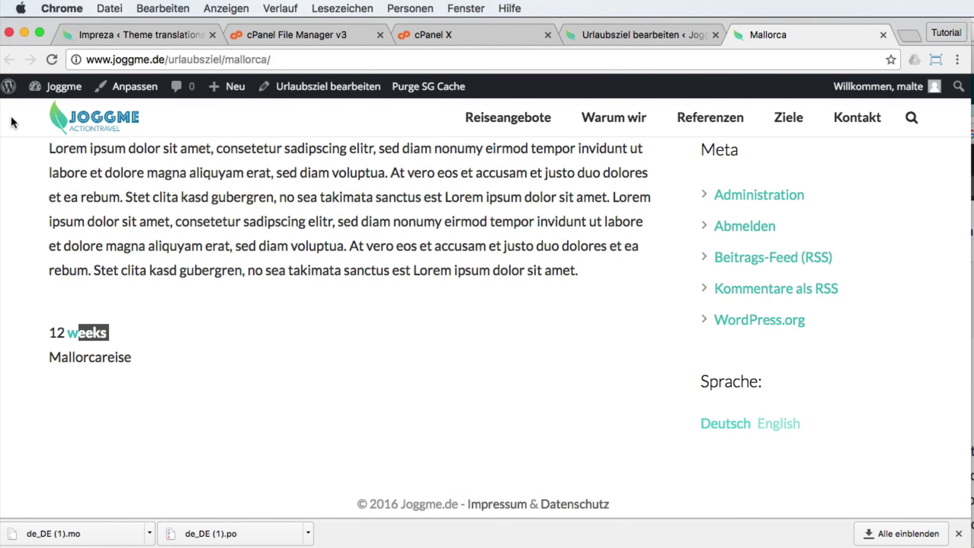
{"action": "mouse_move", "coordinate": [9, 87]}
{"action": "left_click", "coordinate": [38, 109], "text": "super"}
{"action": "left_click", "coordinate": [825, 35]}
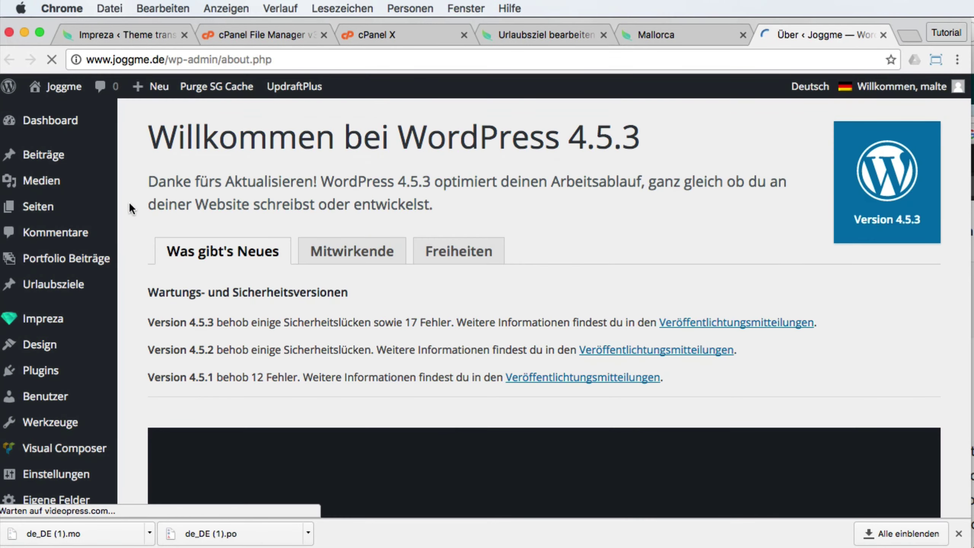
{"action": "left_click", "coordinate": [73, 158]}
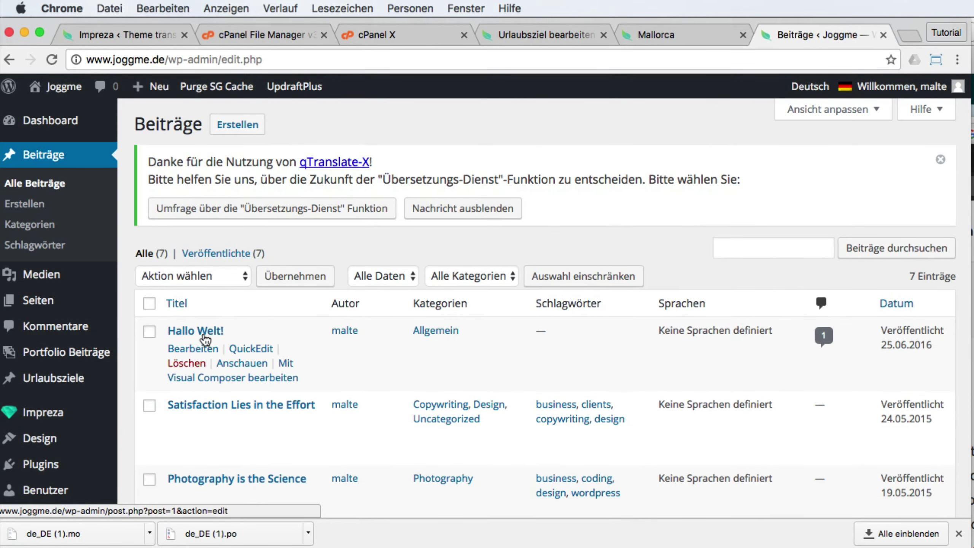
{"action": "left_click", "coordinate": [224, 364]}
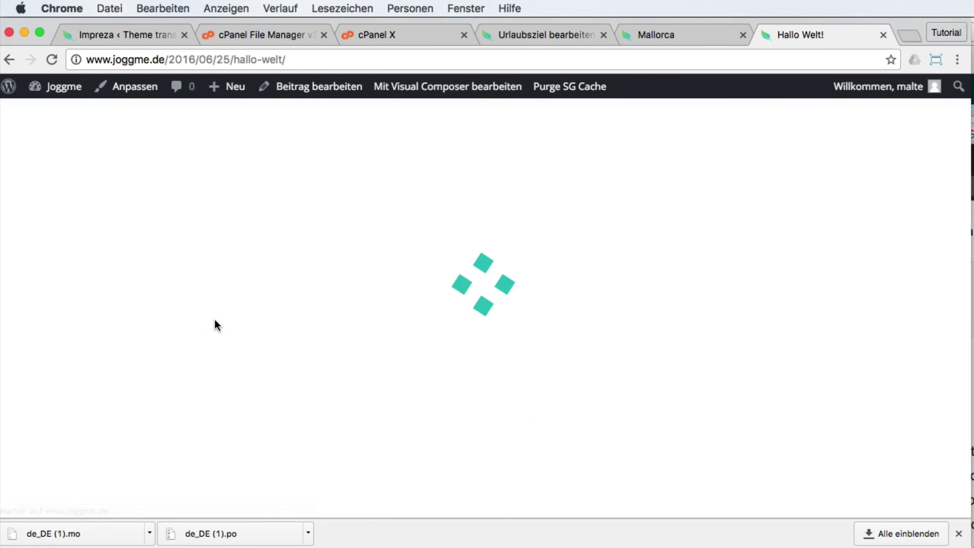
{"action": "scroll", "coordinate": [668, 357], "scroll_direction": "down", "scroll_amount": 5}
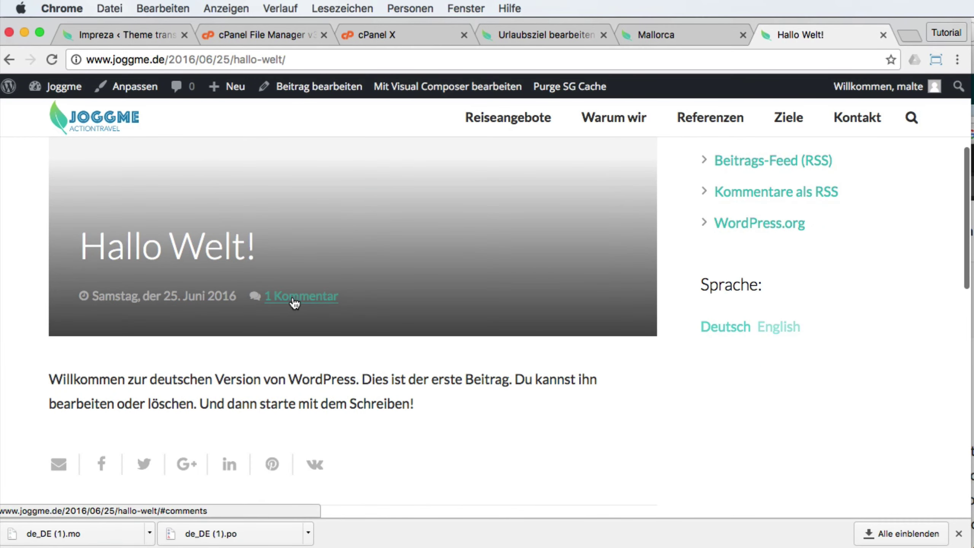
Create the translations template languages/us.pot for the Impreza theme in Loco Translate.
{"action": "left_click", "coordinate": [144, 32]}
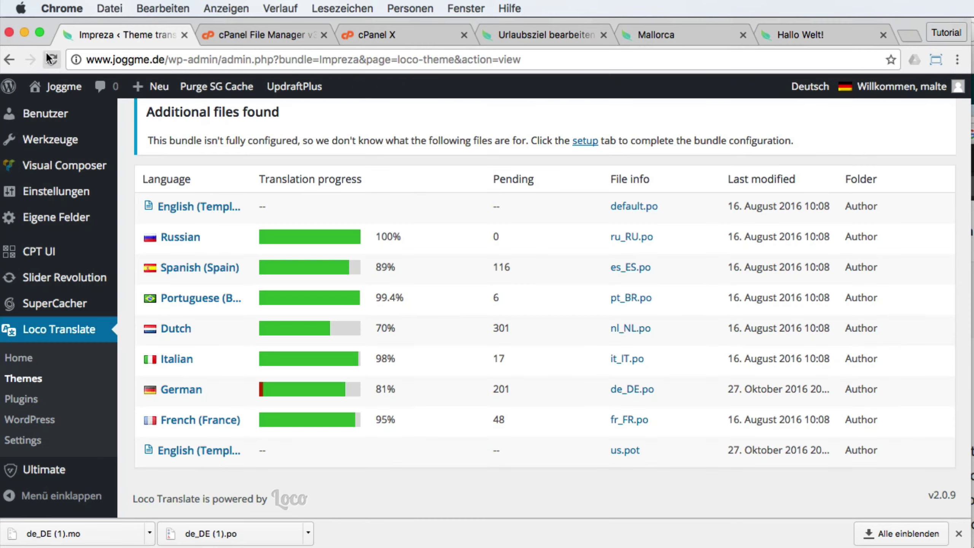
{"action": "scroll", "coordinate": [291, 230], "scroll_direction": "up", "scroll_amount": 7}
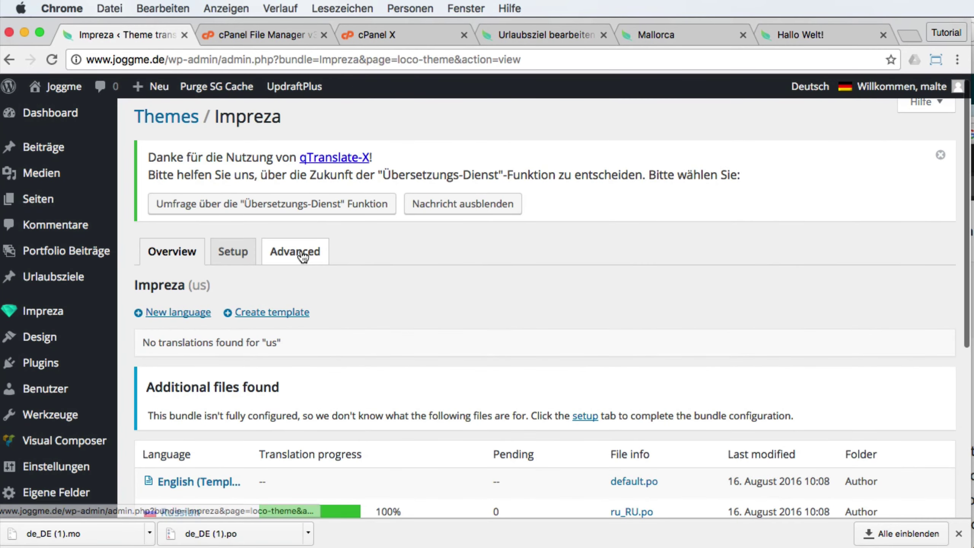
{"action": "left_click", "coordinate": [267, 313]}
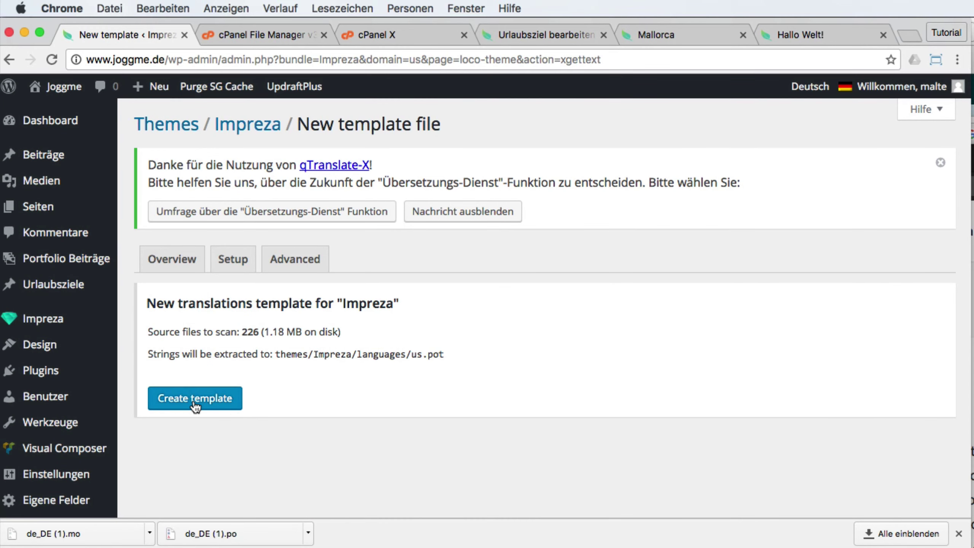
{"action": "left_click", "coordinate": [195, 401]}
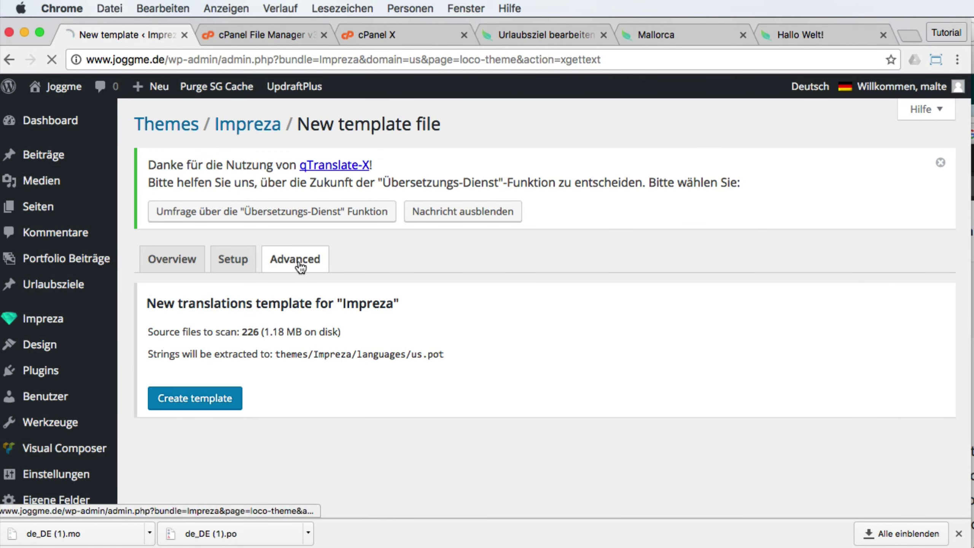
{"action": "scroll", "coordinate": [355, 406], "scroll_direction": "down", "scroll_amount": 10}
{"action": "scroll", "coordinate": [316, 389], "scroll_direction": "up", "scroll_amount": 6}
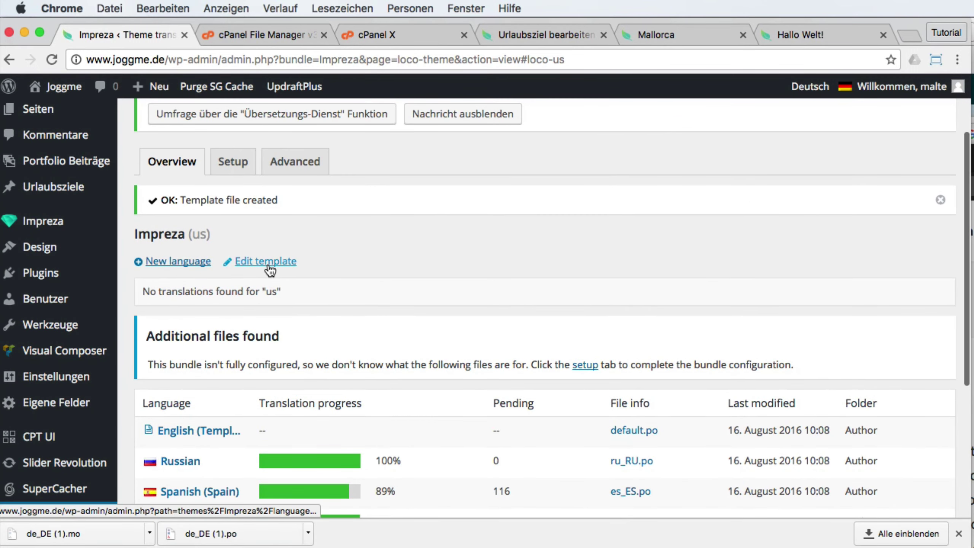
Open the us.pot template for editing and filter its source strings for "week".
{"action": "left_click", "coordinate": [264, 263]}
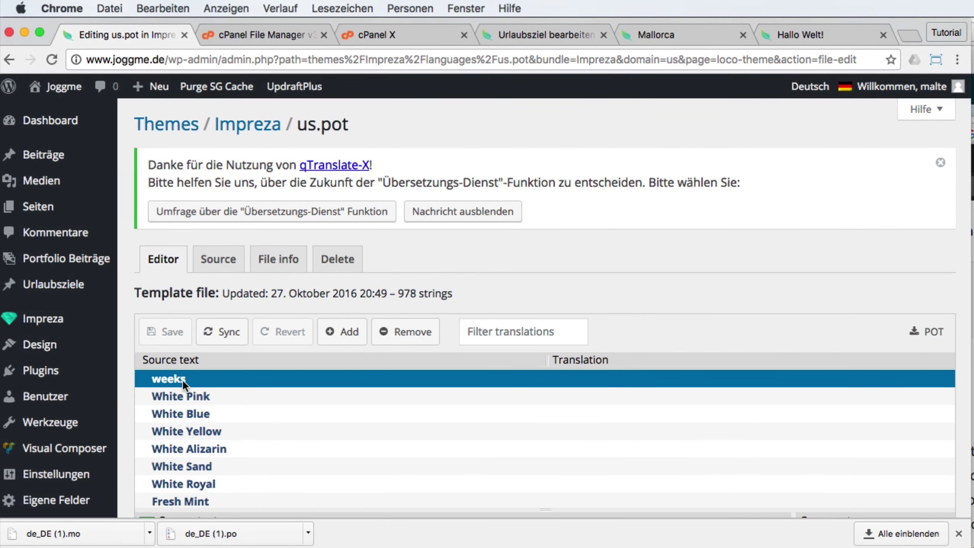
{"action": "scroll", "coordinate": [227, 440], "scroll_direction": "down", "scroll_amount": 4}
{"action": "scroll", "coordinate": [200, 426], "scroll_direction": "up", "scroll_amount": 4}
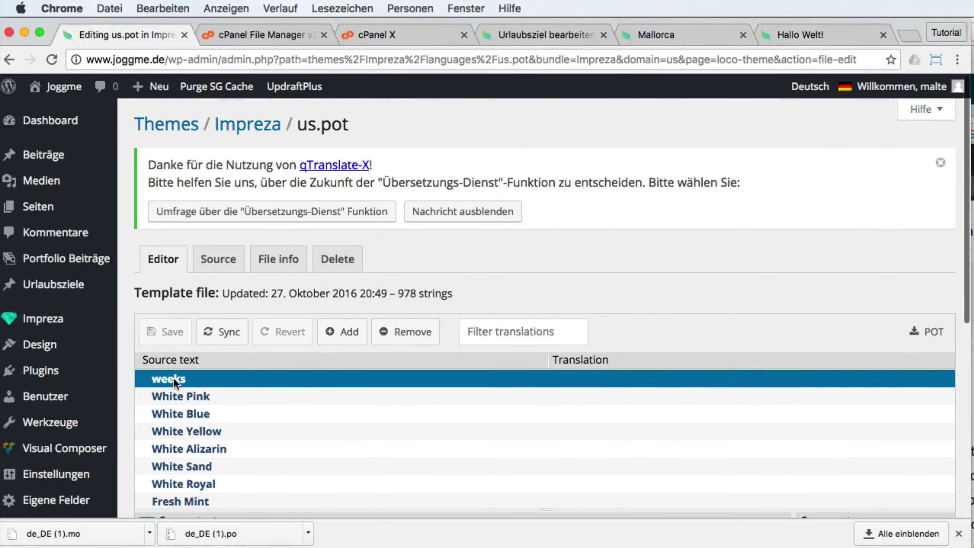
{"action": "left_click", "coordinate": [522, 332]}
{"action": "type", "text": "week"}
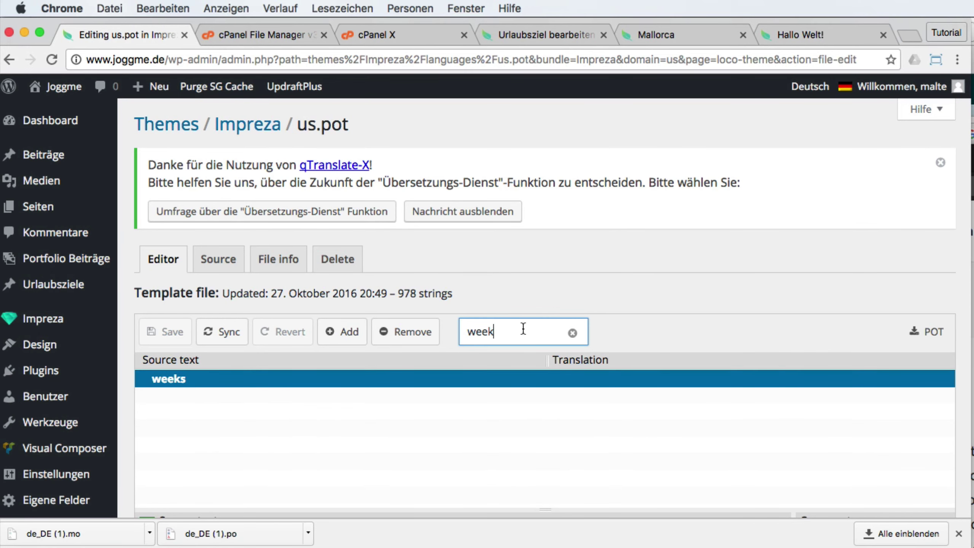
Clear the string filter, browse the template's source strings and examine the source text and context of the "weeks" entry.
{"action": "double_click", "coordinate": [523, 329]}
{"action": "key", "text": "BackSpace"}
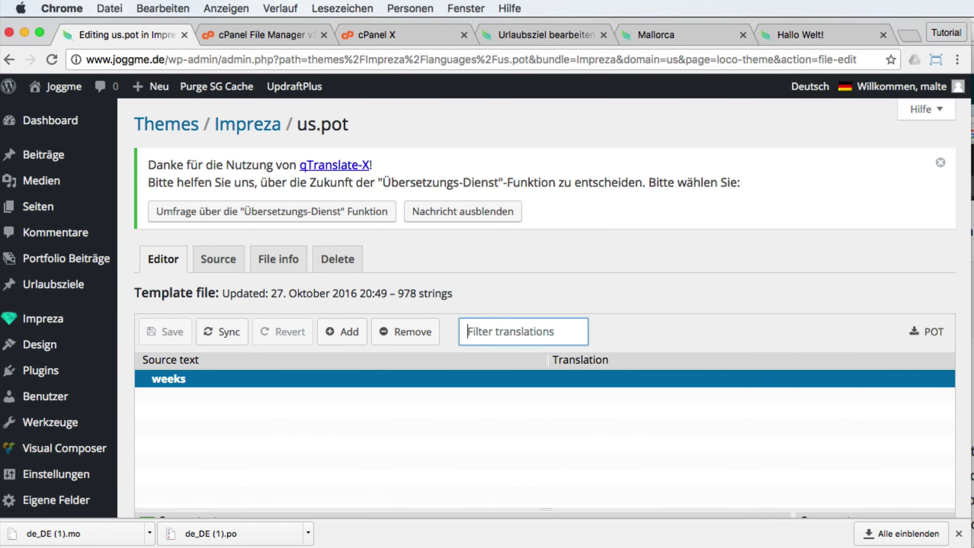
{"action": "scroll", "coordinate": [404, 439], "scroll_direction": "down", "scroll_amount": 10}
{"action": "scroll", "coordinate": [405, 437], "scroll_direction": "down", "scroll_amount": 5}
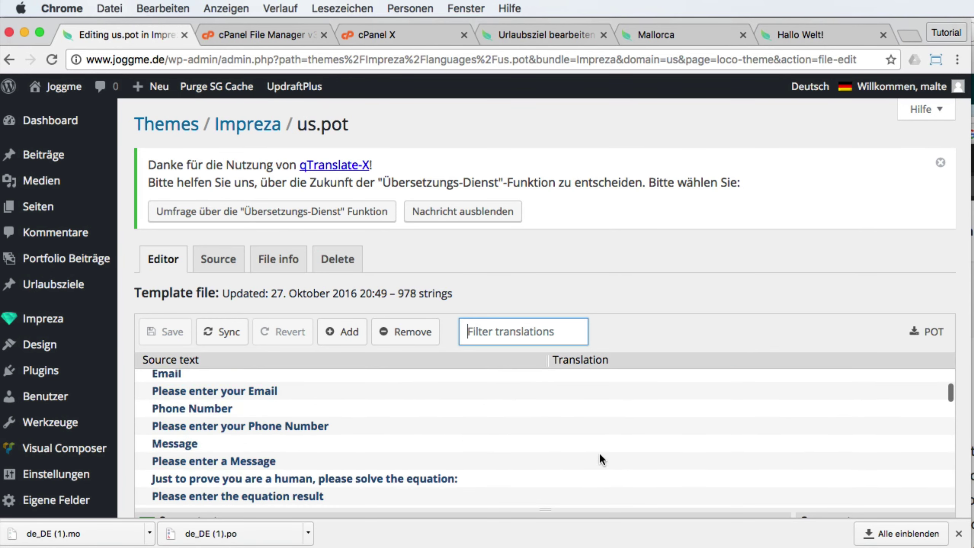
{"action": "scroll", "coordinate": [131, 458], "scroll_direction": "down", "scroll_amount": 7}
{"action": "left_click", "coordinate": [219, 463]}
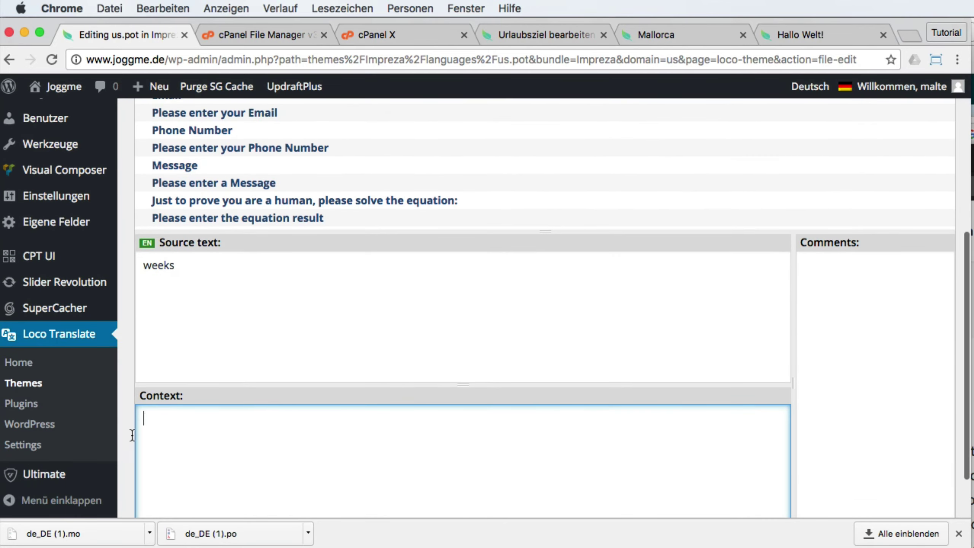
{"action": "scroll", "coordinate": [118, 323], "scroll_direction": "up", "scroll_amount": 15}
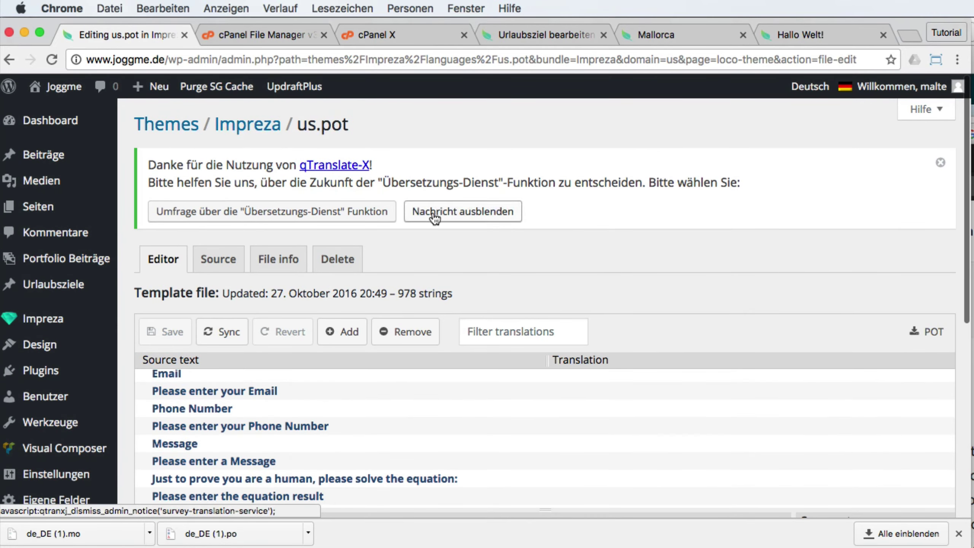
Look into the German translation file de_DE.po from the Impreza overview and return to the overview.
{"action": "left_click", "coordinate": [243, 123]}
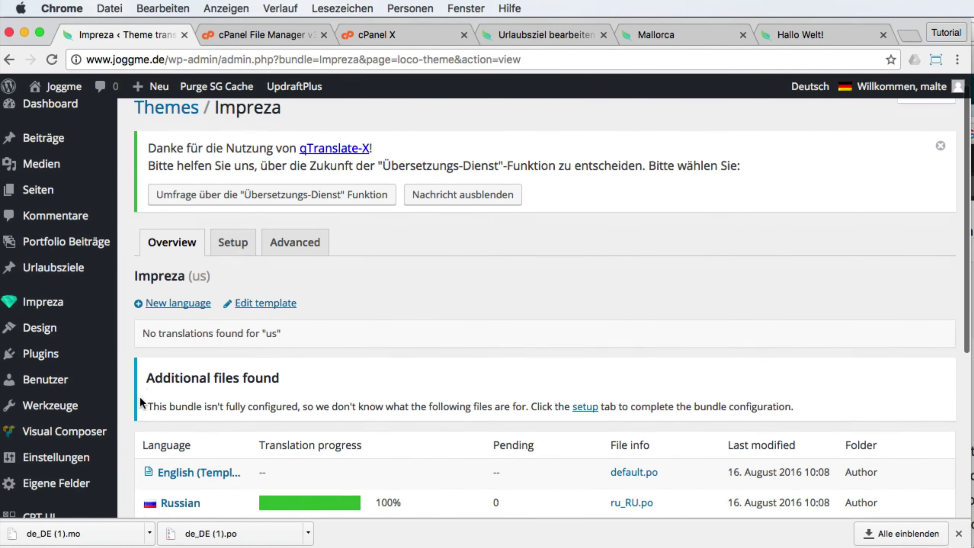
{"action": "scroll", "coordinate": [140, 398], "scroll_direction": "down", "scroll_amount": 6}
{"action": "left_click", "coordinate": [180, 387]}
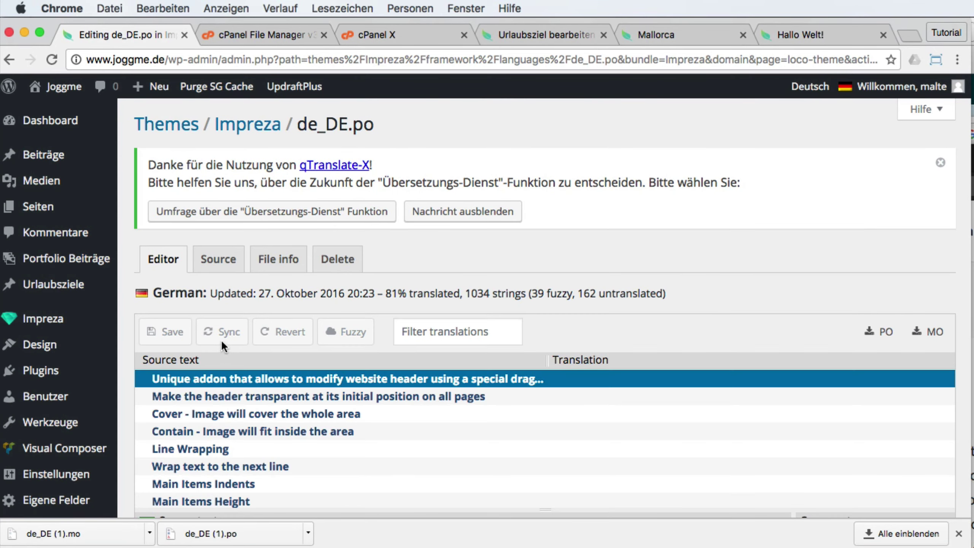
{"action": "left_click", "coordinate": [250, 133]}
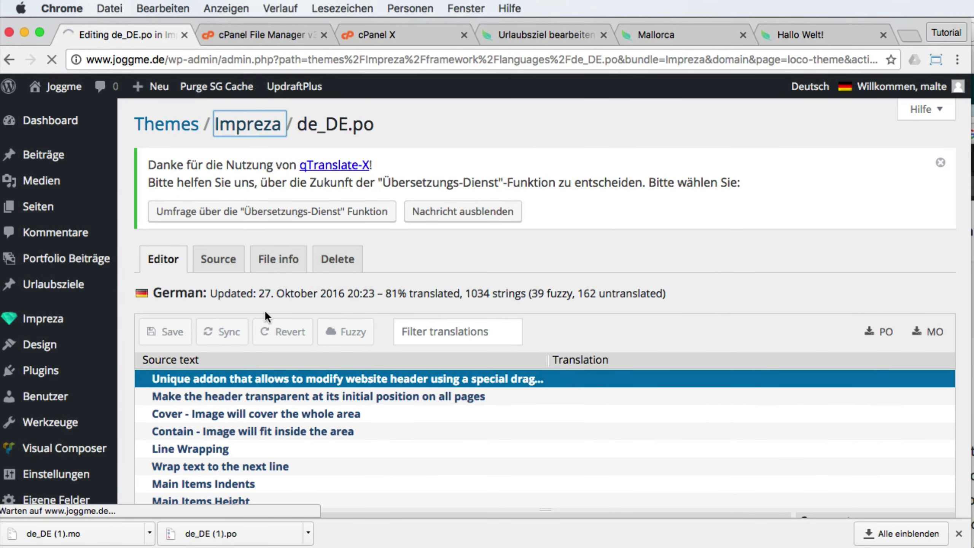
{"action": "scroll", "coordinate": [225, 331], "scroll_direction": "down", "scroll_amount": 3}
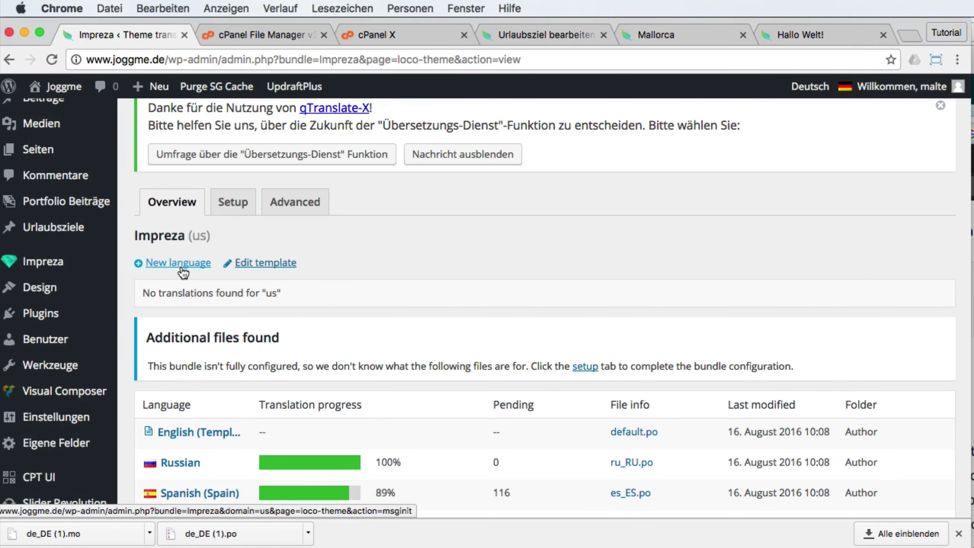
Compare the "weeks" label on the Mallorca page with the comment label on the "Hallo Welt!" post.
{"action": "left_click", "coordinate": [807, 28]}
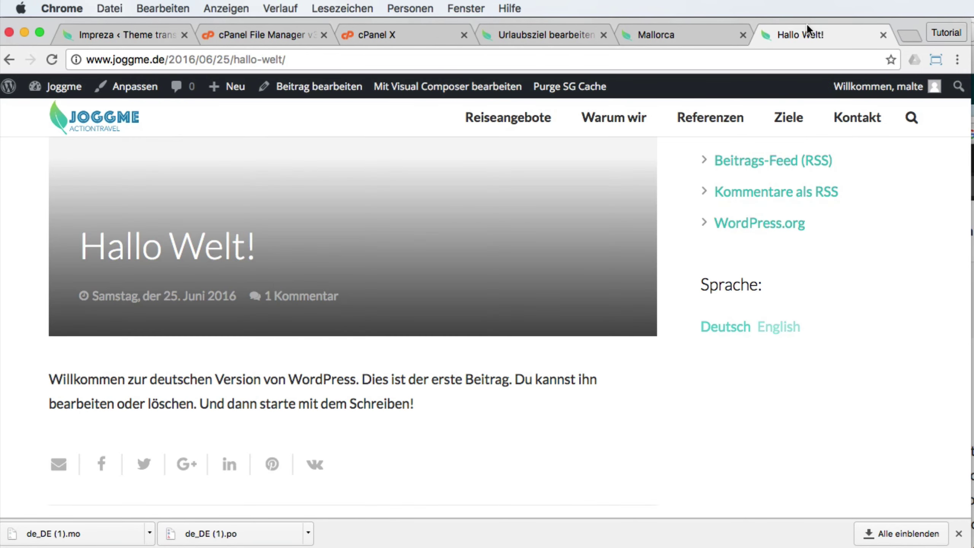
{"action": "left_click", "coordinate": [703, 35]}
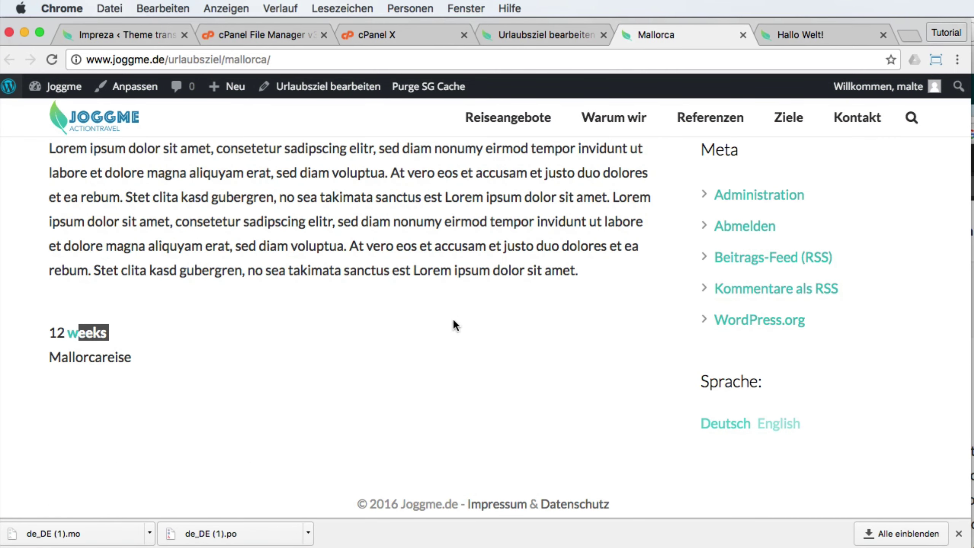
{"action": "double_click", "coordinate": [90, 332]}
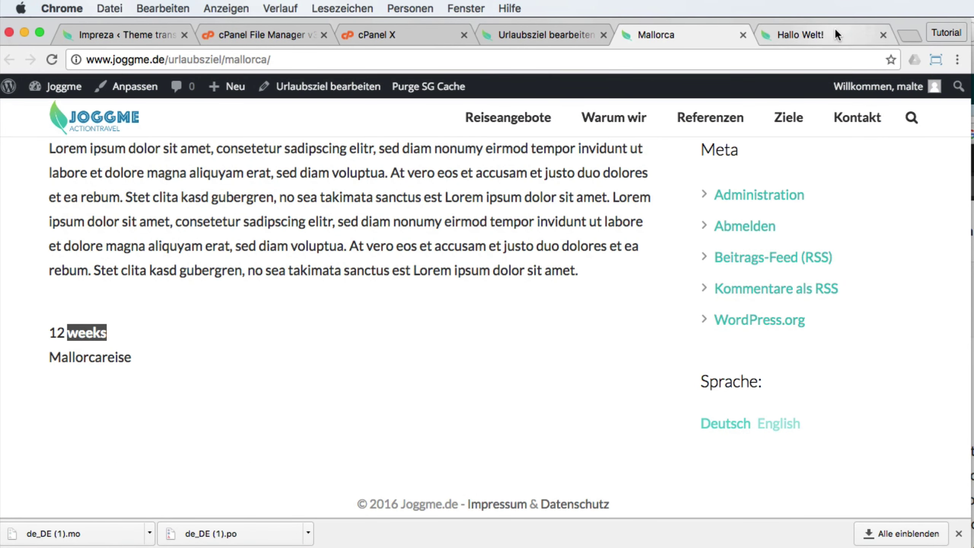
{"action": "left_click", "coordinate": [824, 35]}
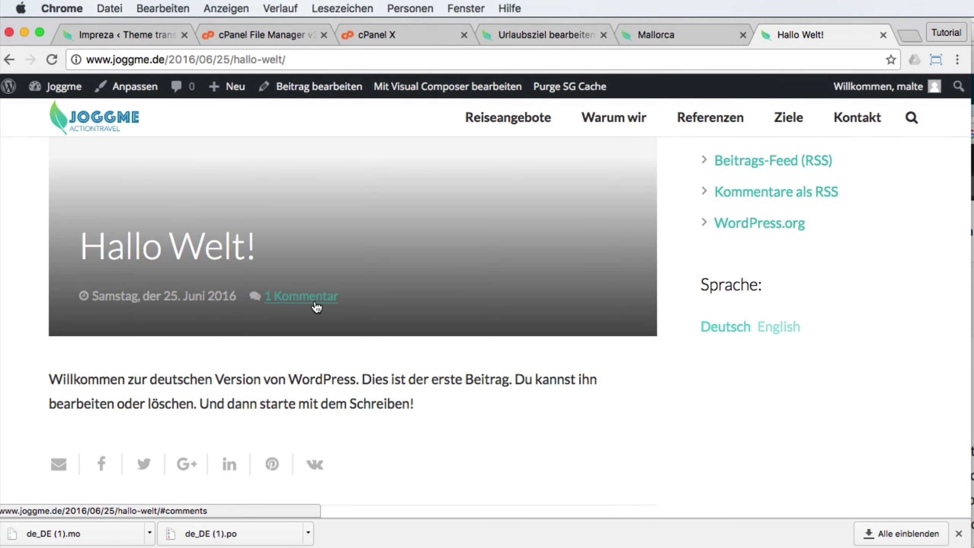
Open the Impreza theme's German file de_DE.po in Loco Translate and examine its file information and template link.
{"action": "left_click", "coordinate": [134, 37]}
{"action": "scroll", "coordinate": [290, 357], "scroll_direction": "down", "scroll_amount": 5}
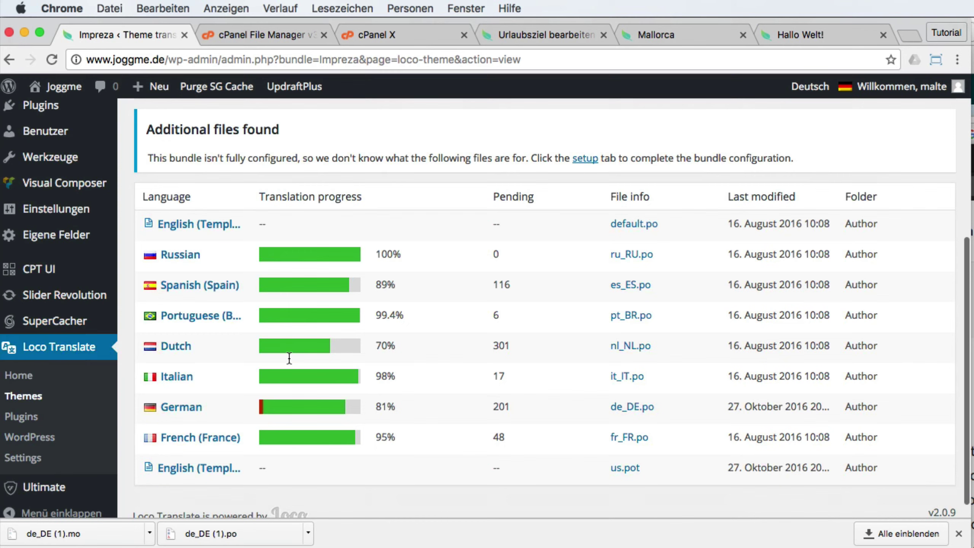
{"action": "left_click", "coordinate": [188, 410]}
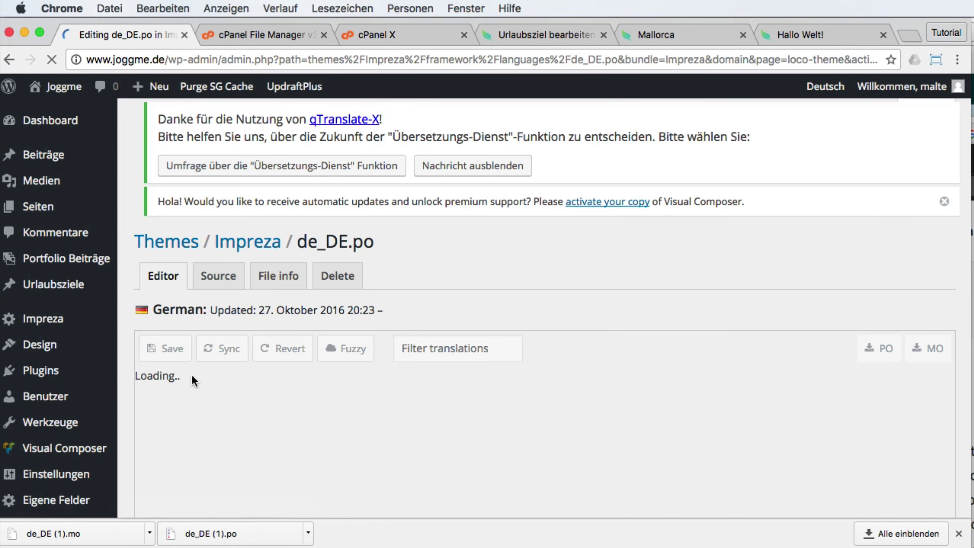
{"action": "scroll", "coordinate": [106, 385], "scroll_direction": "down", "scroll_amount": 3}
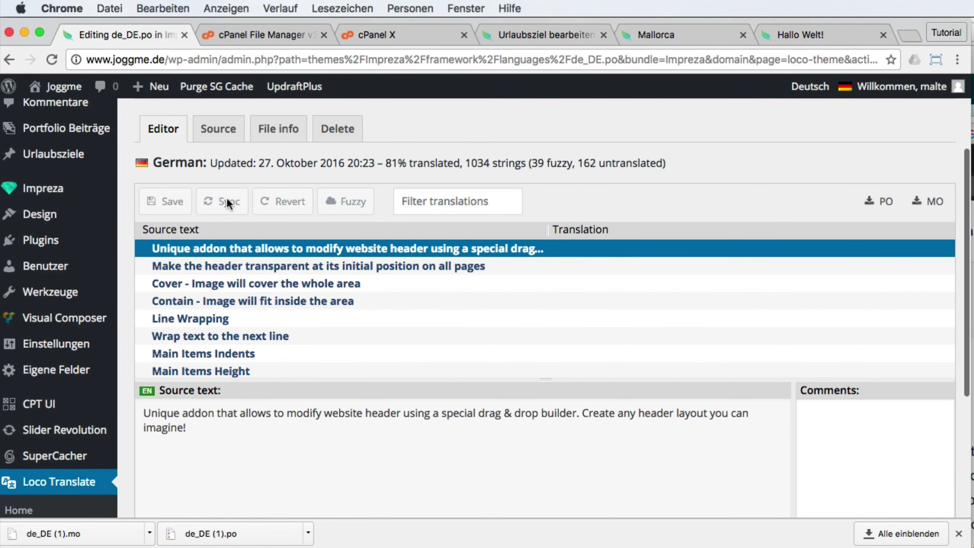
{"action": "left_click", "coordinate": [273, 133]}
{"action": "scroll", "coordinate": [256, 261], "scroll_direction": "down", "scroll_amount": 5}
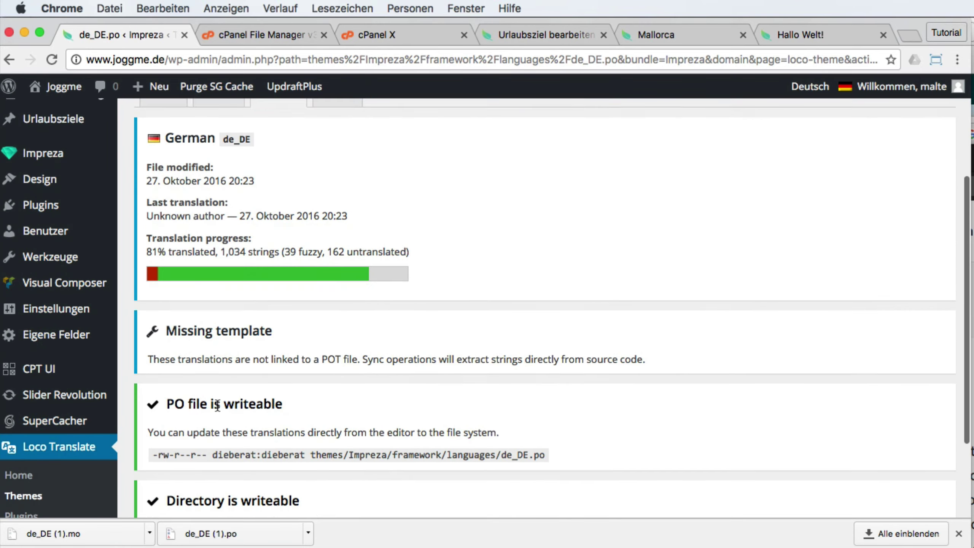
Check the missing template note, switch to the cPanel file manager and open the Impreza theme's framework folder.
{"action": "triple_click", "coordinate": [184, 320]}
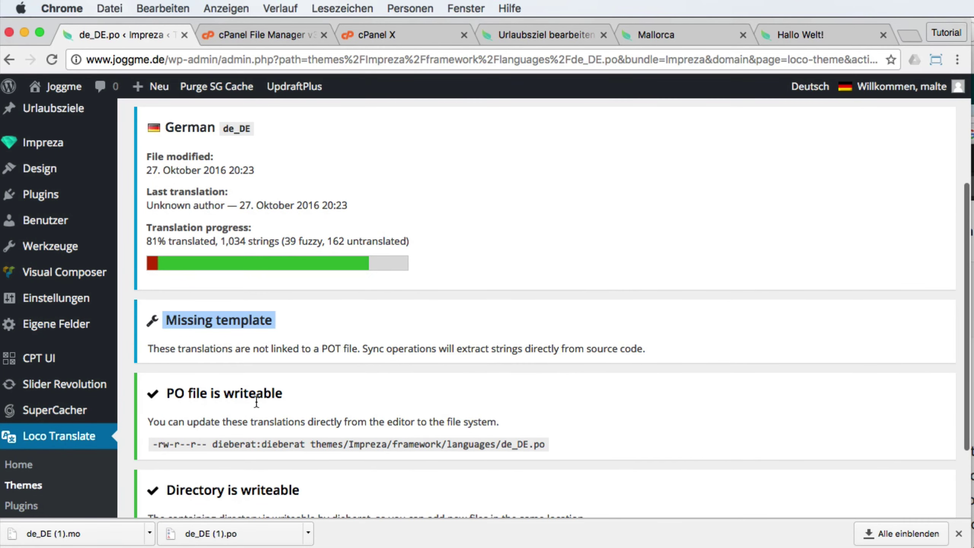
{"action": "scroll", "coordinate": [259, 401], "scroll_direction": "up", "scroll_amount": 5}
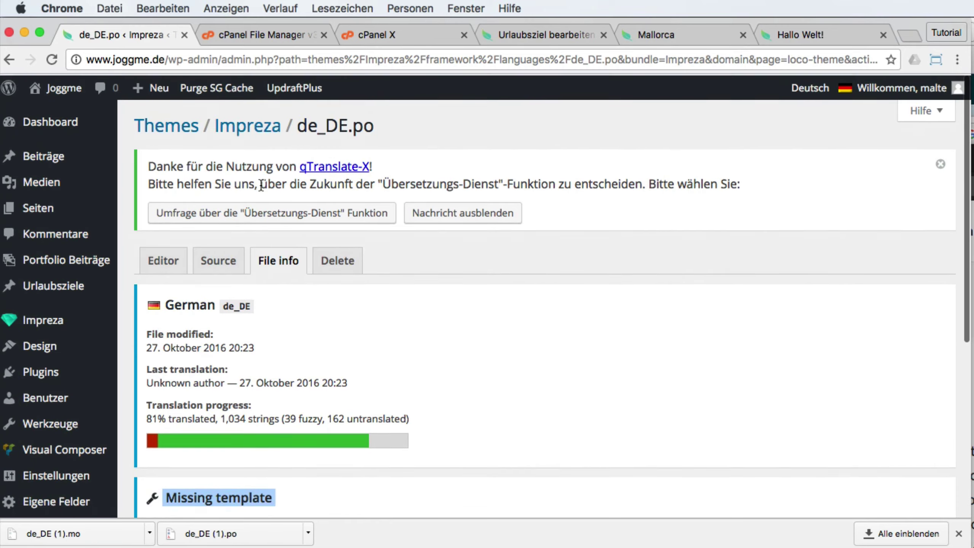
{"action": "left_click", "coordinate": [256, 38]}
{"action": "left_click", "coordinate": [324, 171]}
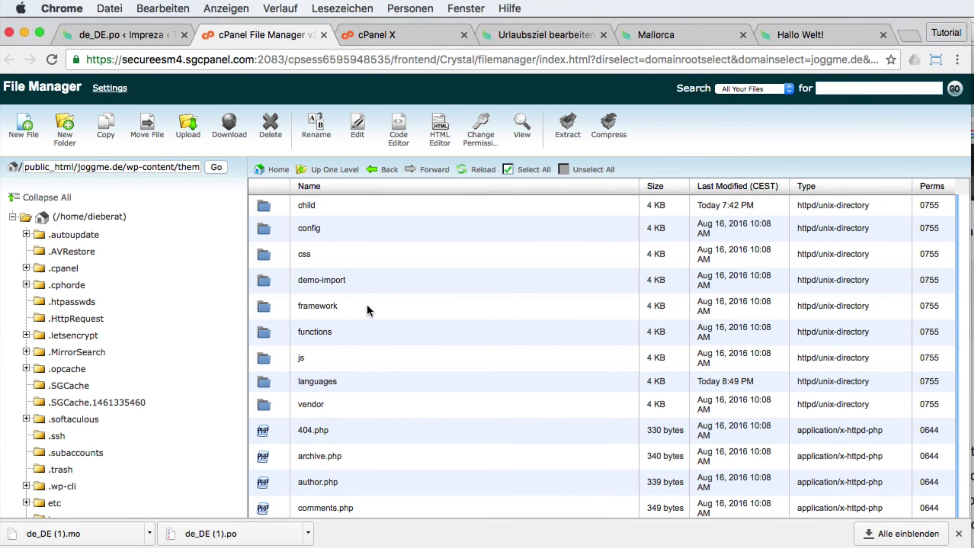
{"action": "left_click", "coordinate": [275, 306]}
{"action": "double_click", "coordinate": [379, 307]}
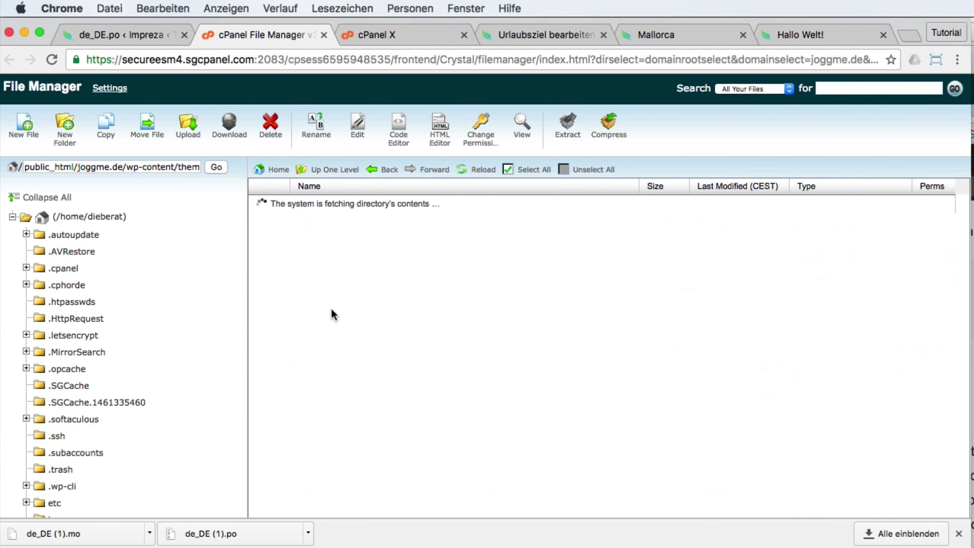
Return to Loco Translate, reopen the file information of Impreza's German de_DE.po and check the file's server path.
{"action": "left_click", "coordinate": [142, 36]}
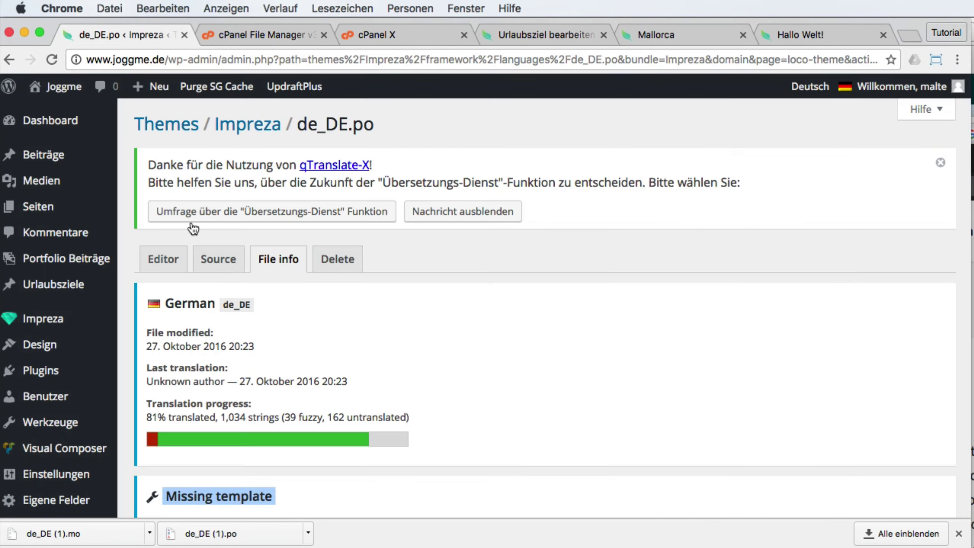
{"action": "left_click", "coordinate": [247, 124]}
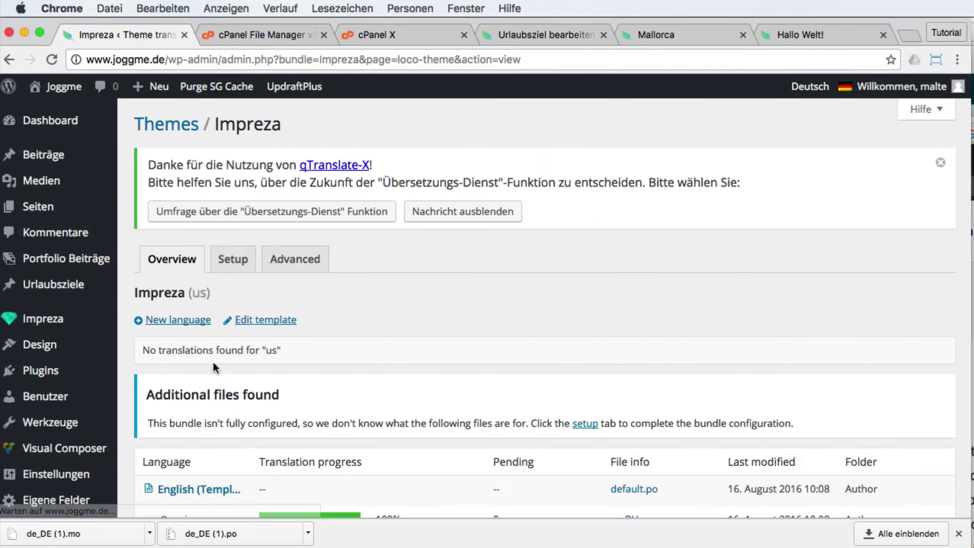
{"action": "scroll", "coordinate": [192, 384], "scroll_direction": "down", "scroll_amount": 8}
{"action": "left_click", "coordinate": [181, 389]}
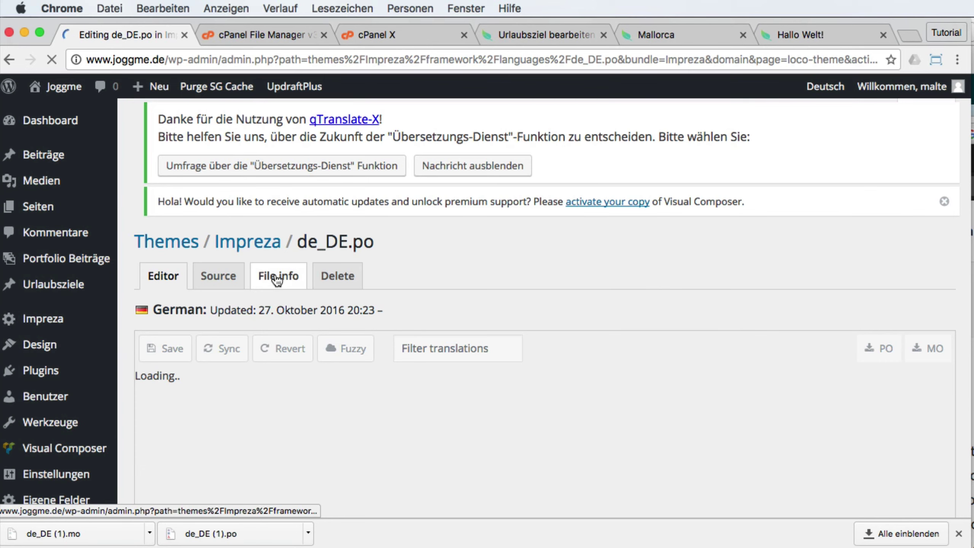
{"action": "left_click", "coordinate": [279, 277]}
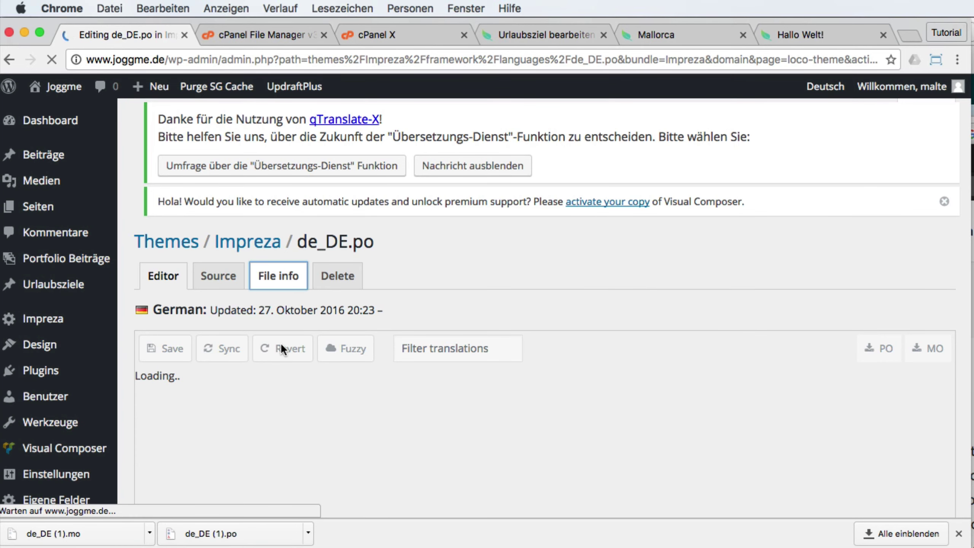
{"action": "scroll", "coordinate": [258, 367], "scroll_direction": "down", "scroll_amount": 4}
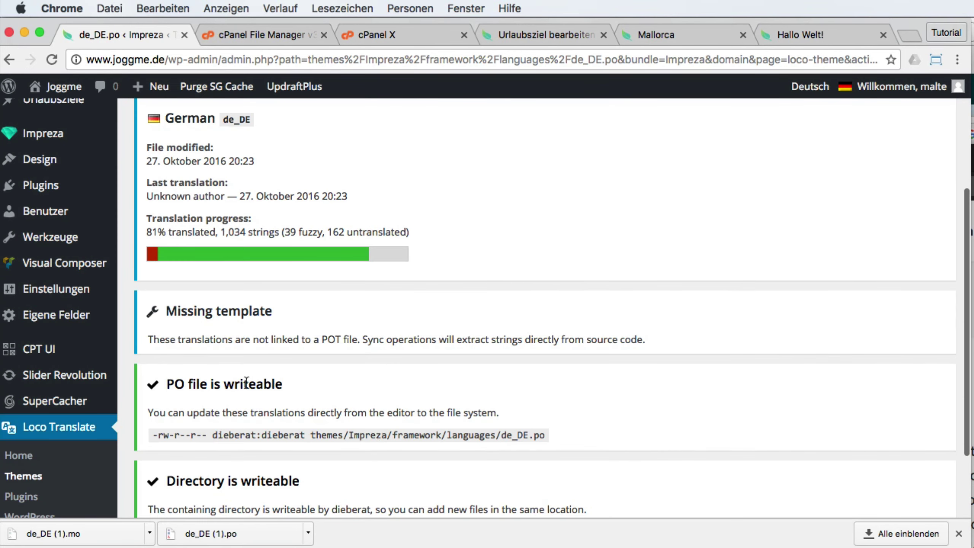
{"action": "left_click_drag", "start_coordinate": [357, 435], "coordinate": [587, 435]}
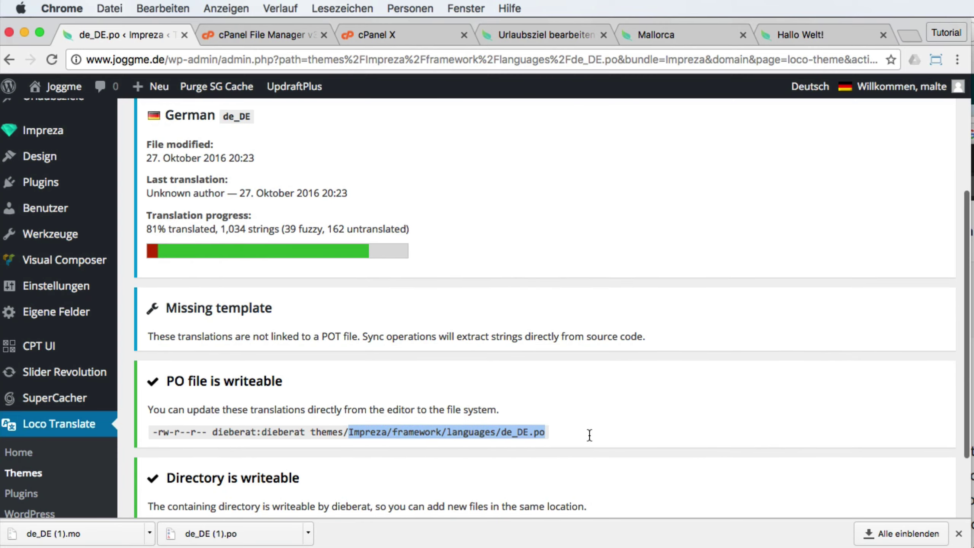
In the cPanel file manager, open the languages folder inside framework and select de_DE.mo and de_DE.po.
{"action": "left_click", "coordinate": [303, 37]}
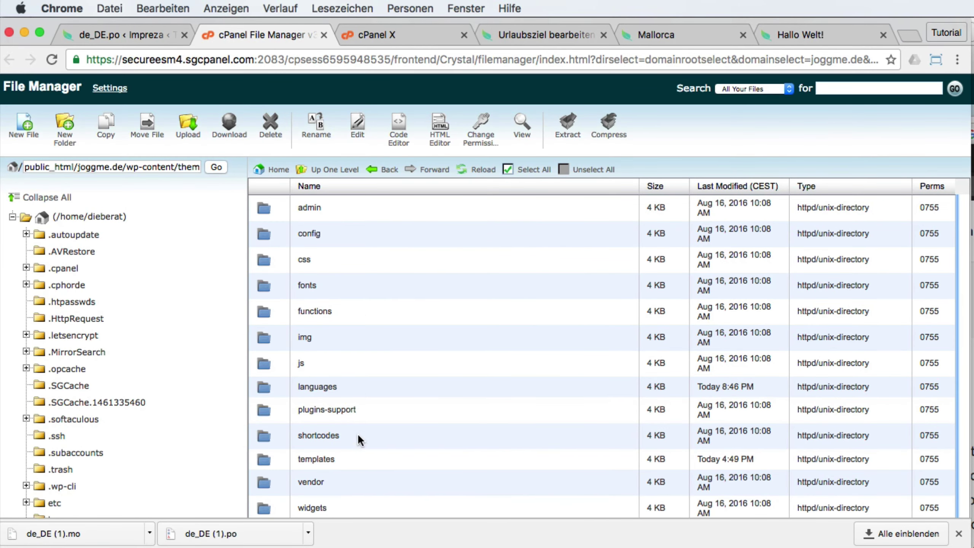
{"action": "triple_click", "coordinate": [167, 166]}
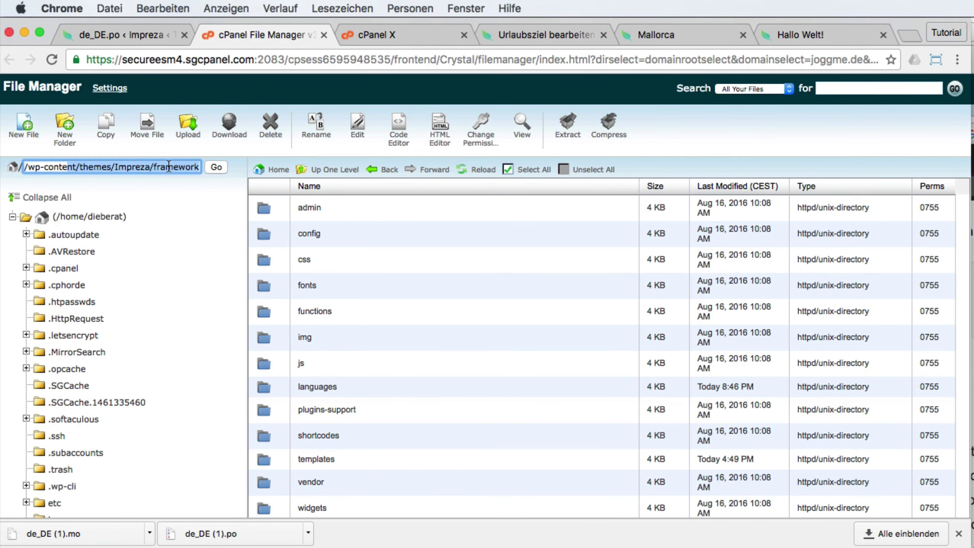
{"action": "double_click", "coordinate": [349, 385]}
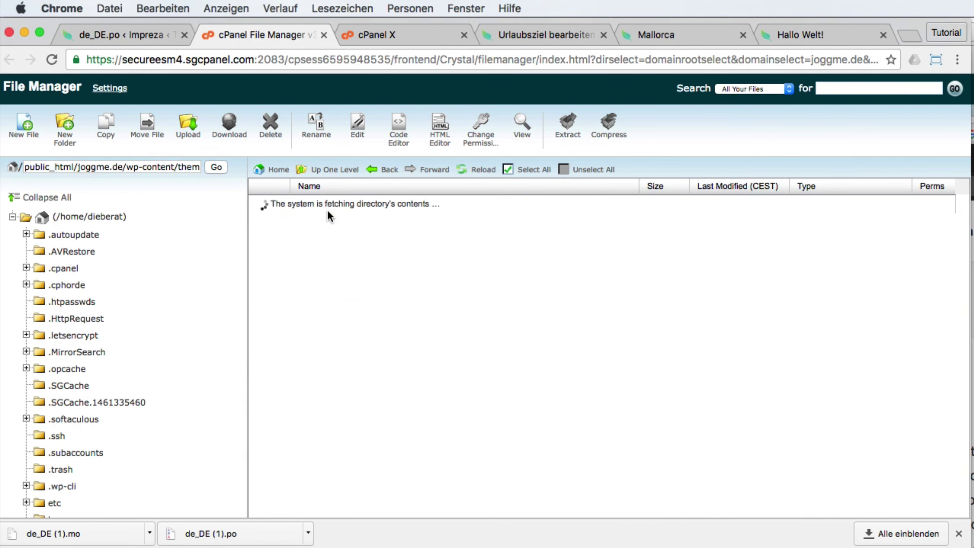
{"action": "left_click", "coordinate": [363, 256]}
{"action": "left_click", "coordinate": [358, 272], "text": "shift"}
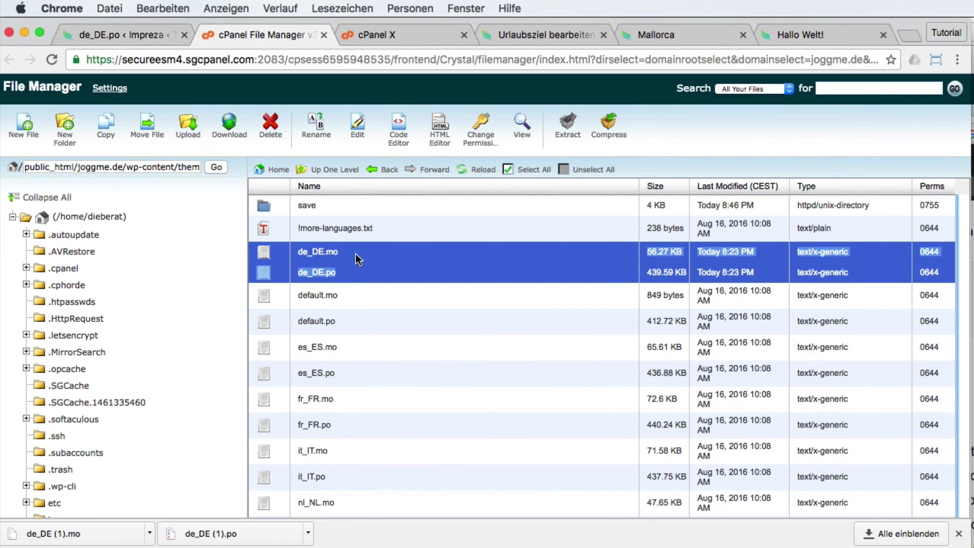
{"action": "right_click", "coordinate": [356, 255]}
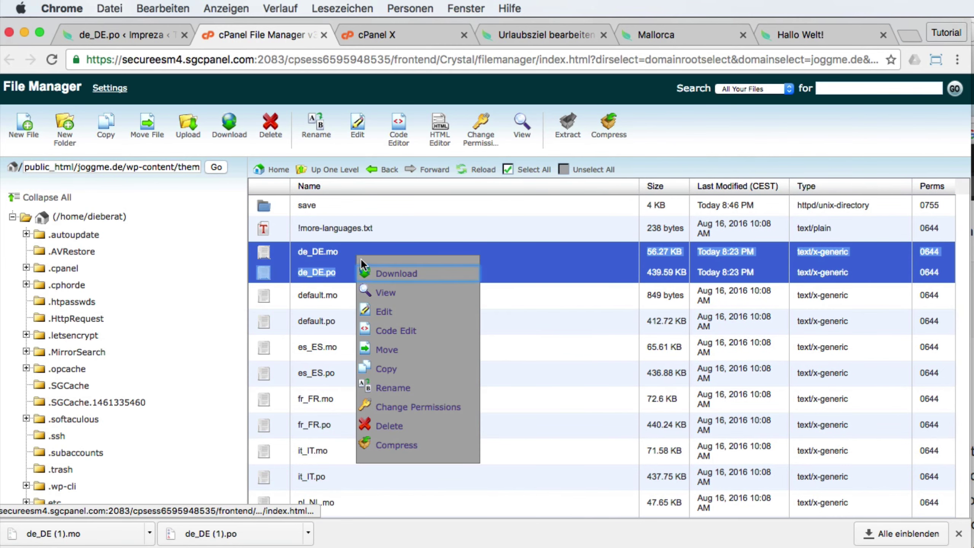
{"action": "scroll", "coordinate": [334, 204], "scroll_direction": "down", "scroll_amount": 3}
{"action": "left_click", "coordinate": [334, 207]}
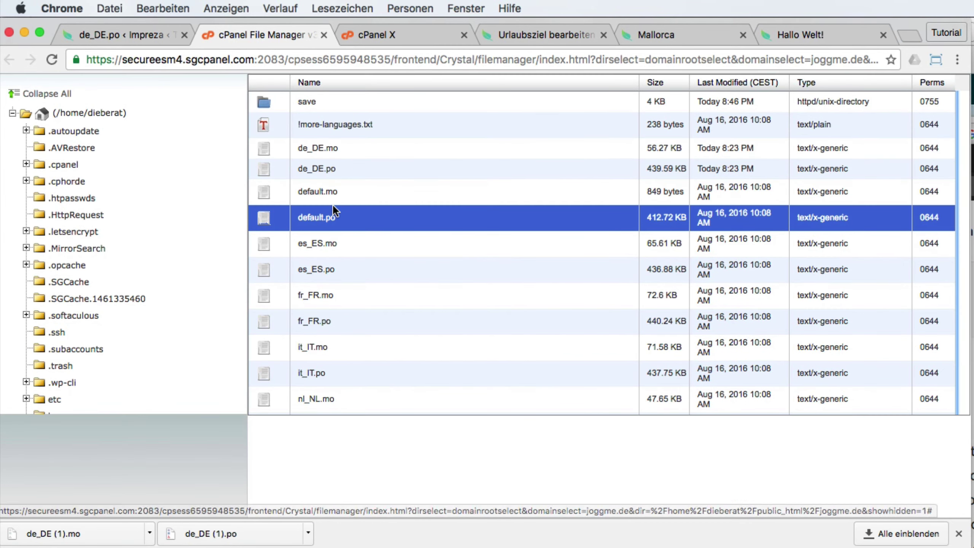
Delete the save folder from the Impreza framework's languages directory.
{"action": "left_click", "coordinate": [342, 103]}
{"action": "right_click", "coordinate": [338, 101]}
{"action": "left_click", "coordinate": [380, 196]}
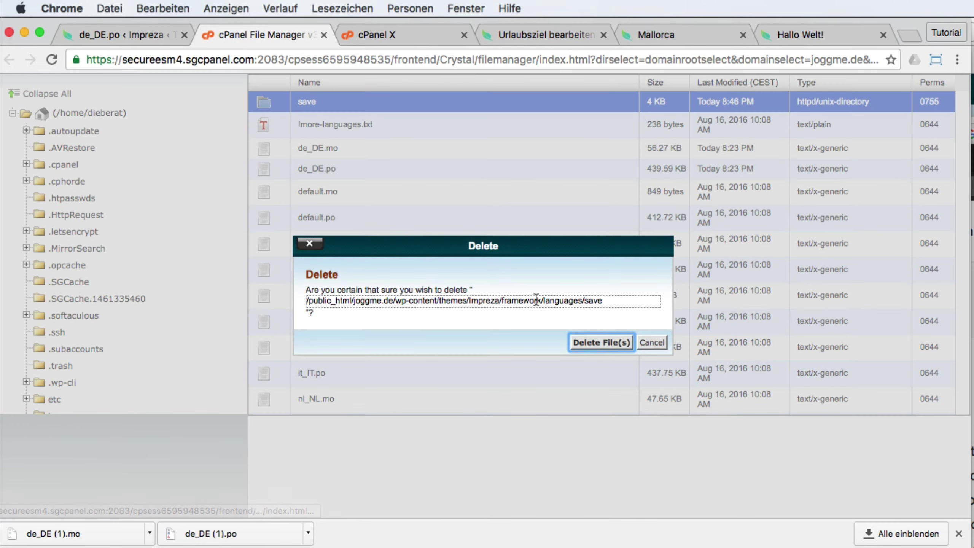
{"action": "left_click", "coordinate": [601, 342]}
Reload the file manager and create a folder named sicherheitskopie in /public_html/joggme.de.
{"action": "left_click", "coordinate": [317, 62]}
{"action": "key", "text": "Return"}
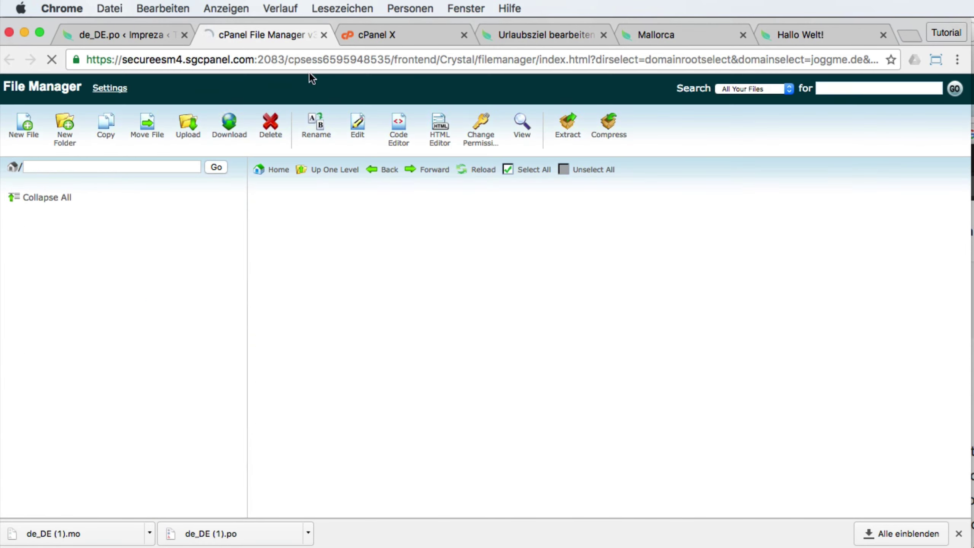
{"action": "left_click", "coordinate": [64, 122]}
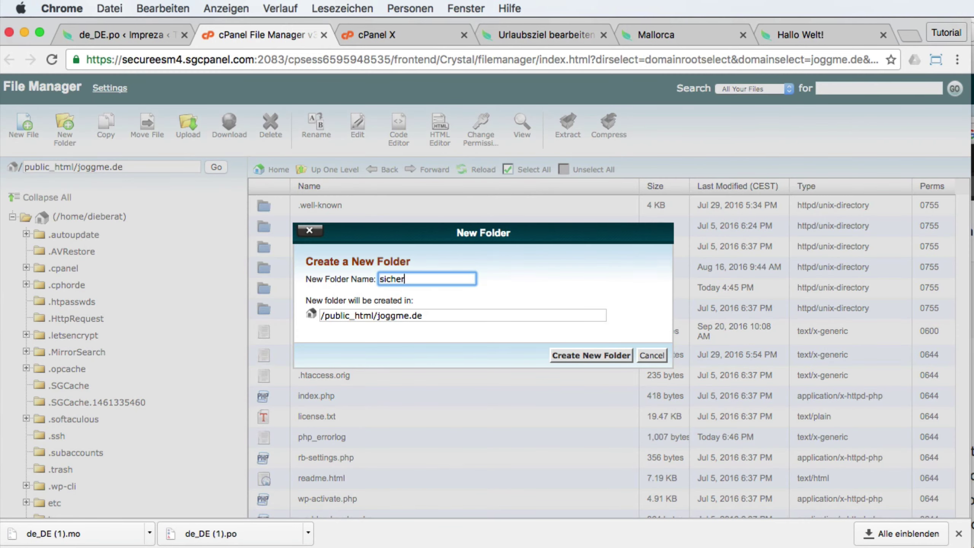
{"action": "type", "text": "sicherheitskopie"}
{"action": "key", "text": "Return"}
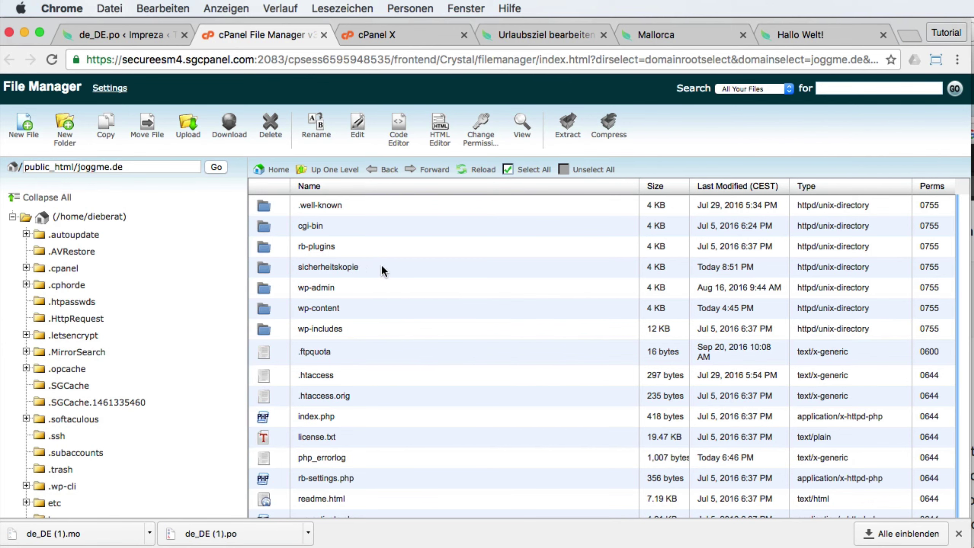
{"action": "left_click", "coordinate": [376, 268]}
{"action": "right_click", "coordinate": [365, 266]}
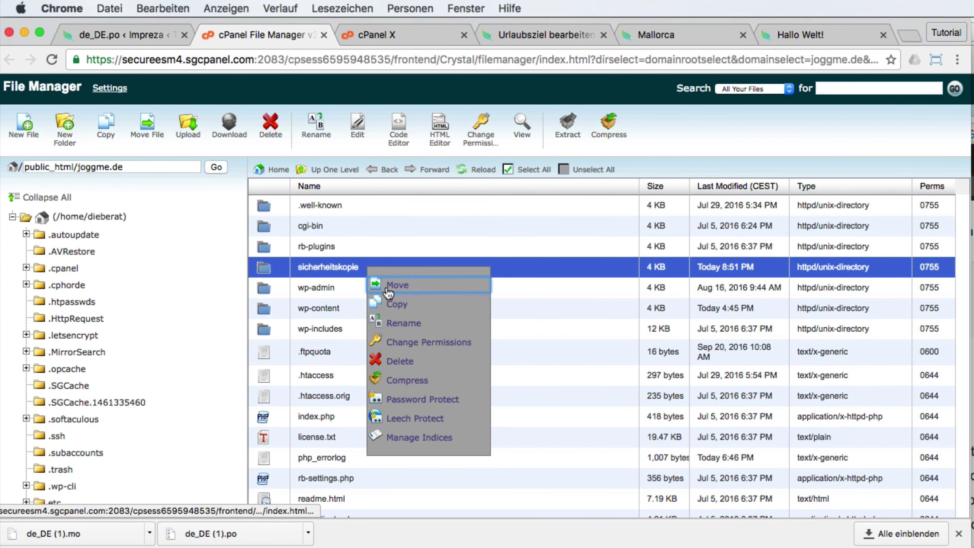
{"action": "left_click", "coordinate": [398, 288]}
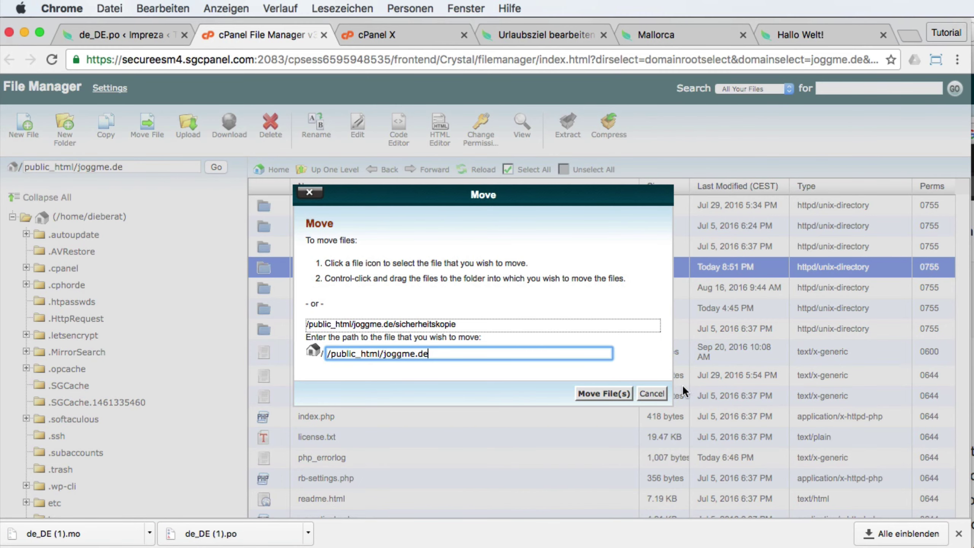
{"action": "left_click", "coordinate": [652, 393]}
Delete the sicherheitskopie folder from /public_html/joggme.de.
{"action": "right_click", "coordinate": [367, 273]}
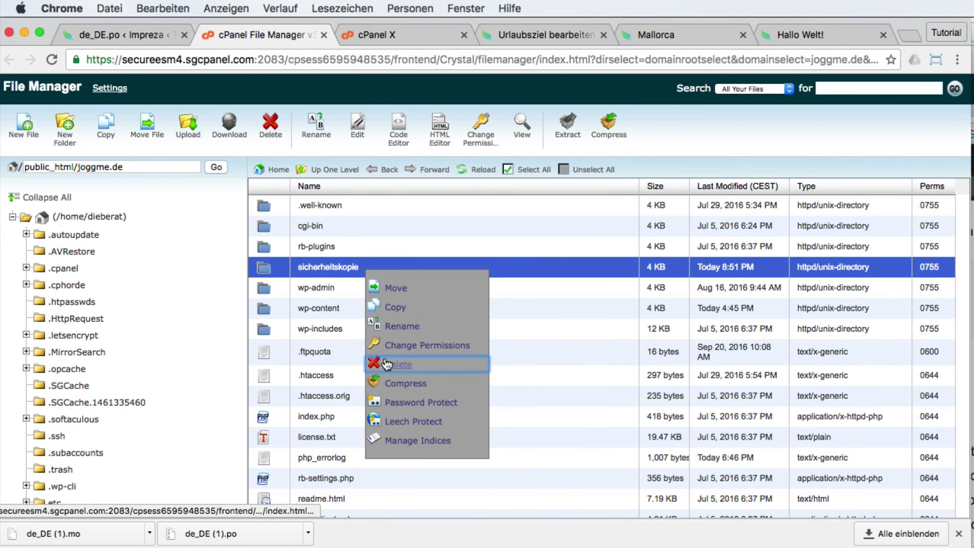
{"action": "left_click", "coordinate": [391, 365]}
{"action": "left_click", "coordinate": [614, 340]}
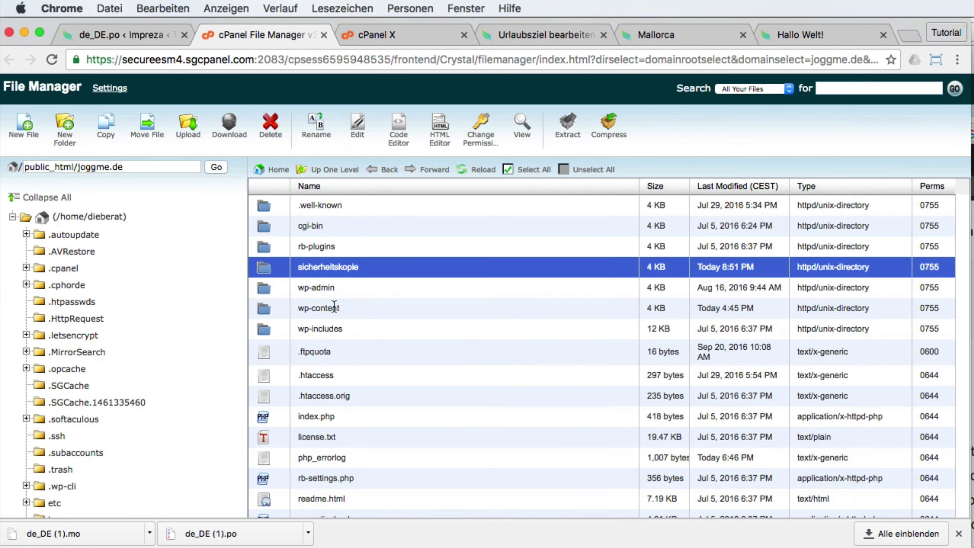
Open wp-content/themes/Impreza/framework/languages in the file manager and compare its path with the de_DE.po path shown in Loco Translate.
{"action": "double_click", "coordinate": [363, 287]}
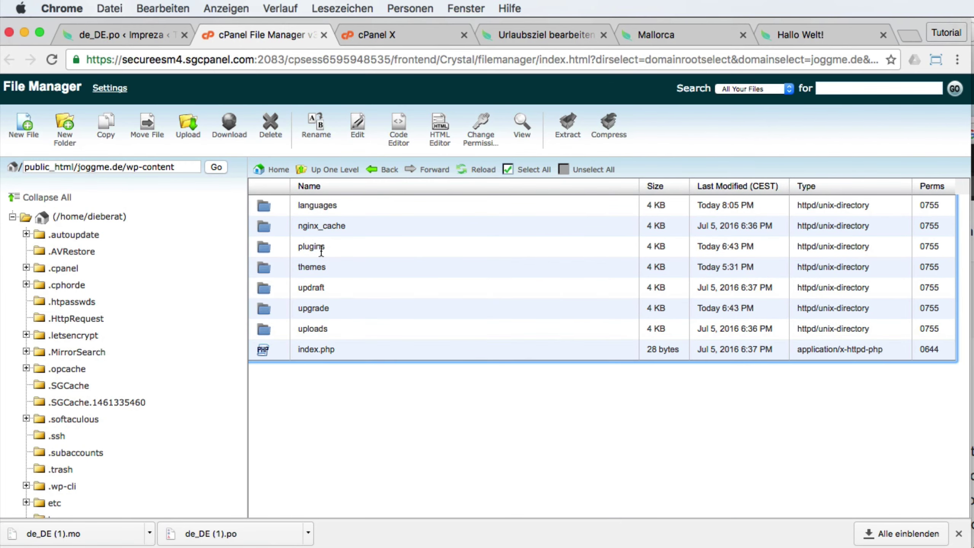
{"action": "double_click", "coordinate": [340, 267]}
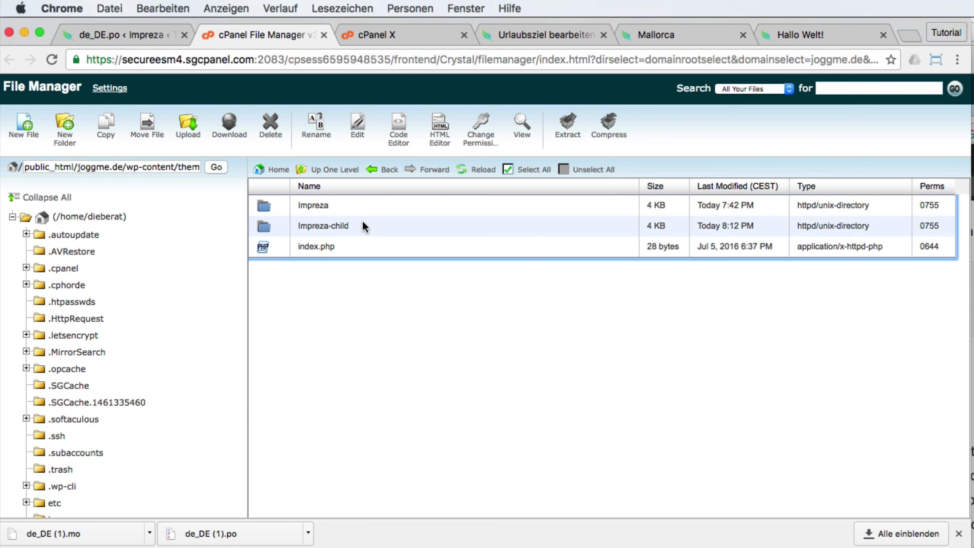
{"action": "double_click", "coordinate": [380, 212]}
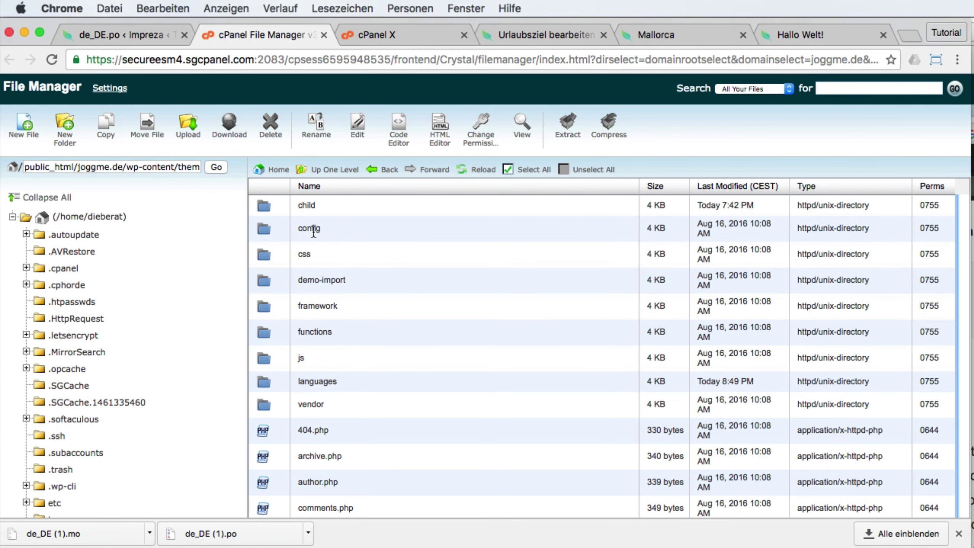
{"action": "double_click", "coordinate": [356, 384]}
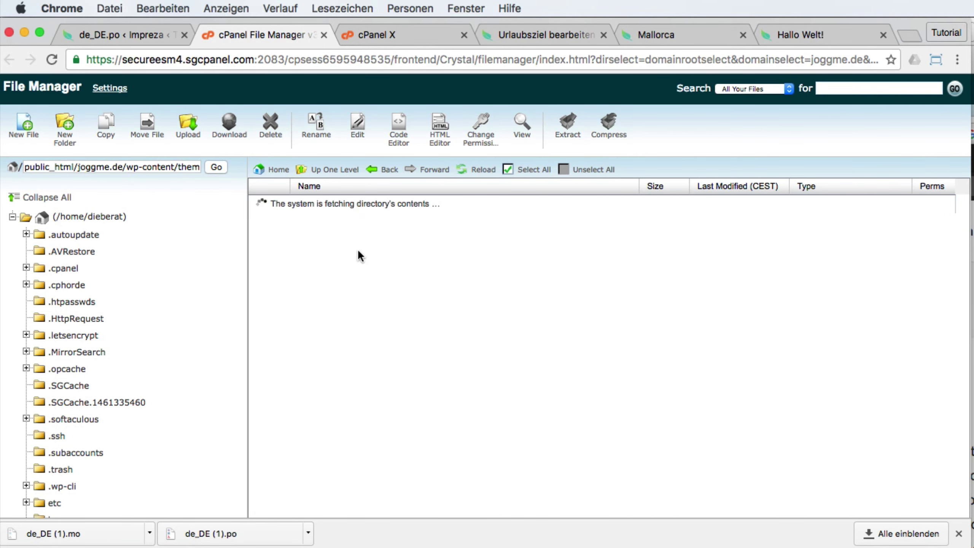
{"action": "left_click", "coordinate": [333, 171]}
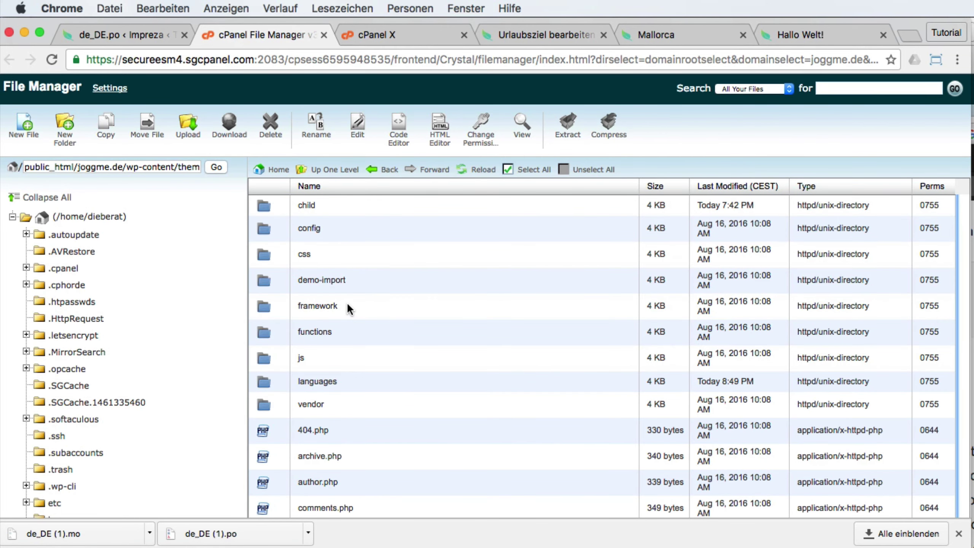
{"action": "double_click", "coordinate": [347, 302]}
{"action": "scroll", "coordinate": [339, 387], "scroll_direction": "down", "scroll_amount": 1}
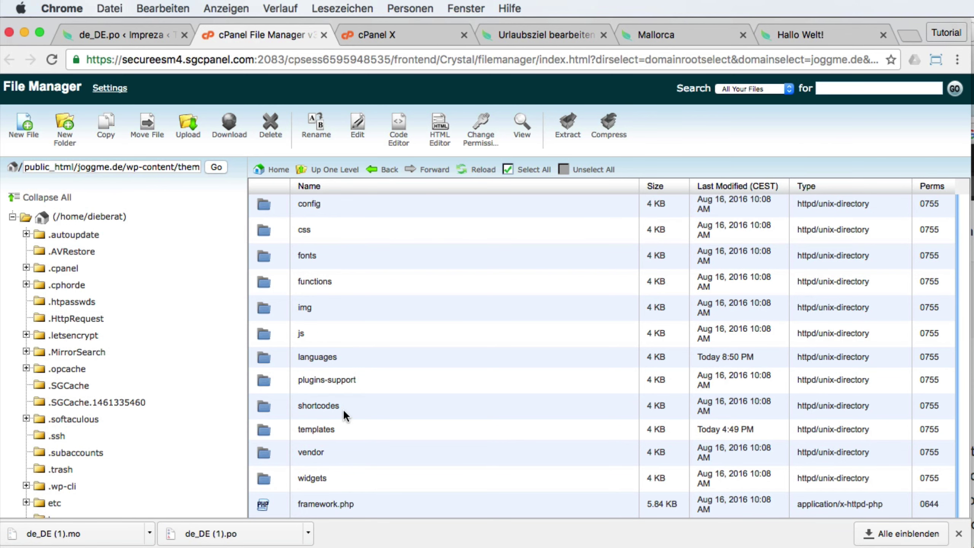
{"action": "double_click", "coordinate": [354, 356]}
{"action": "triple_click", "coordinate": [147, 164]}
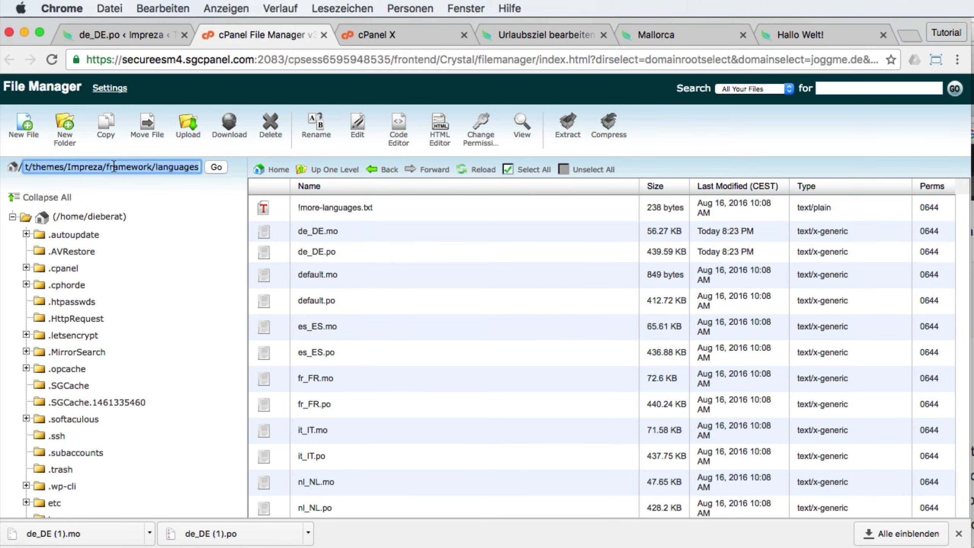
{"action": "left_click", "coordinate": [109, 31]}
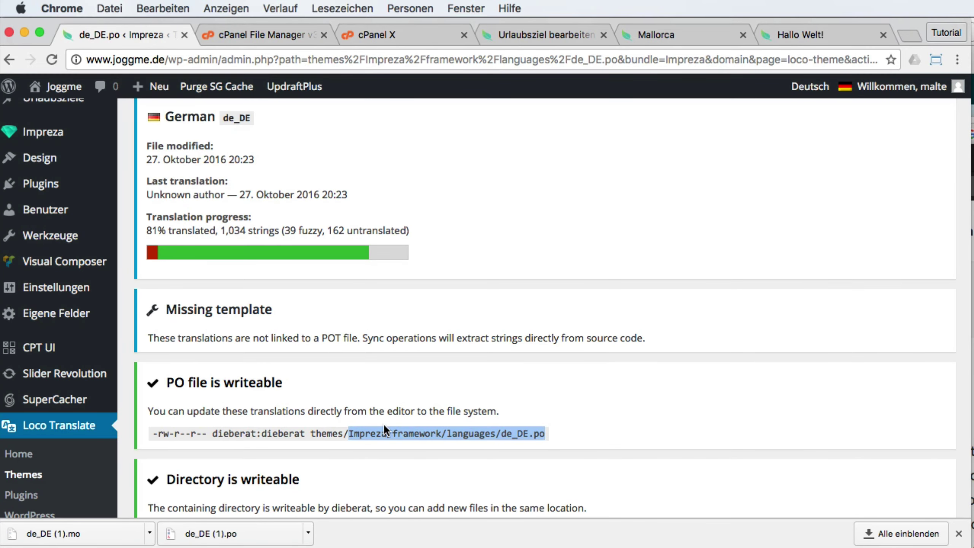
{"action": "left_click", "coordinate": [254, 32]}
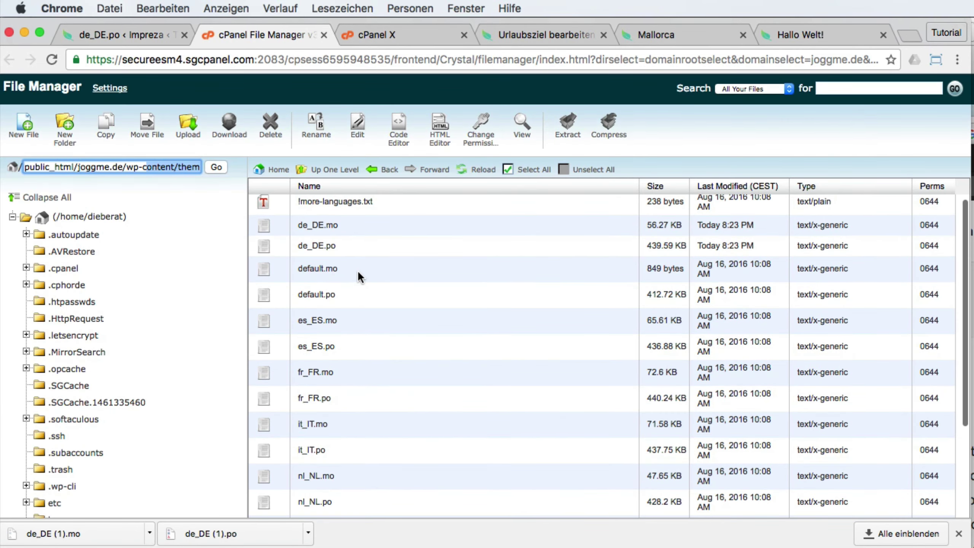
Create a folder named sicherheitskopie inside wp-content/themes/Impreza/framework/languages.
{"action": "left_click", "coordinate": [63, 129]}
{"action": "left_click_drag", "start_coordinate": [322, 316], "coordinate": [661, 317]}
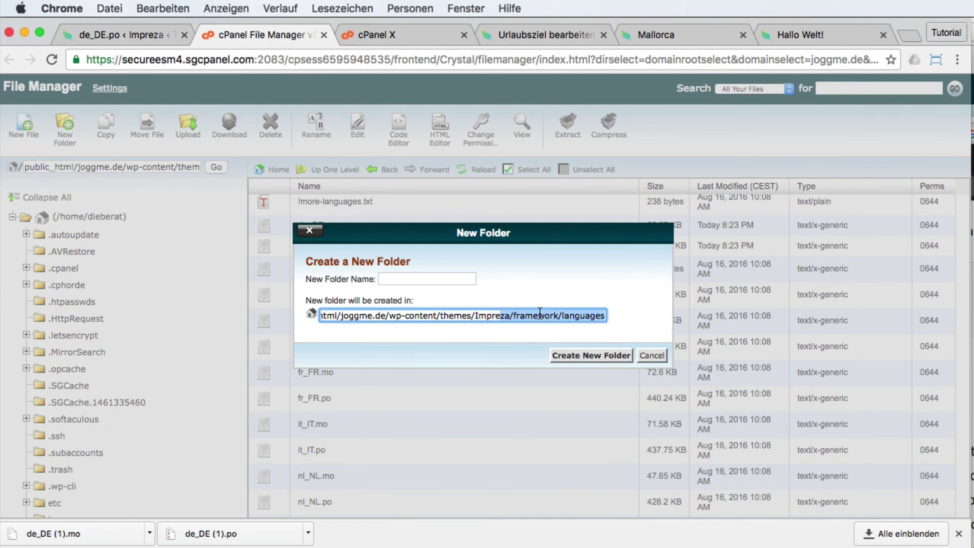
{"action": "left_click", "coordinate": [432, 277]}
{"action": "type", "text": "sicherheitskopi"}
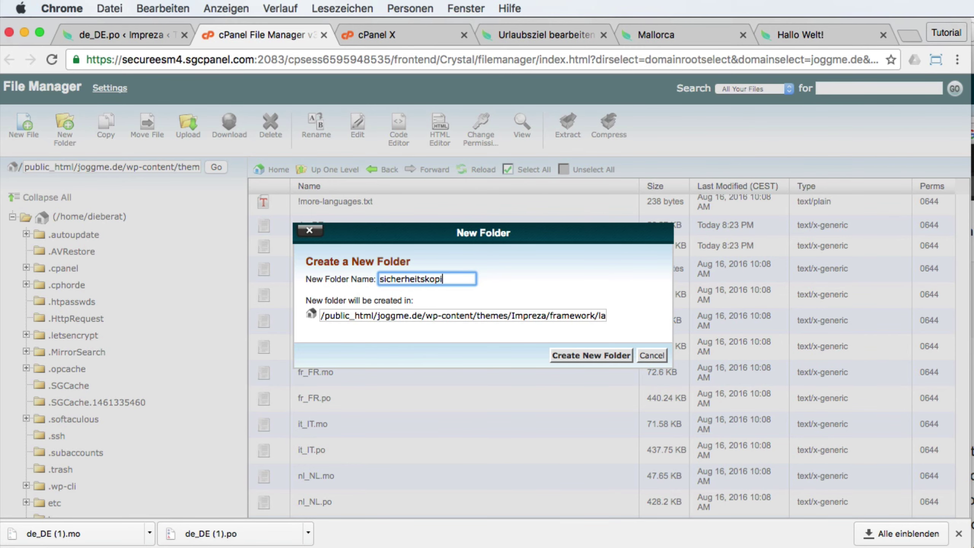
{"action": "type", "text": "e"}
{"action": "key", "text": "Return"}
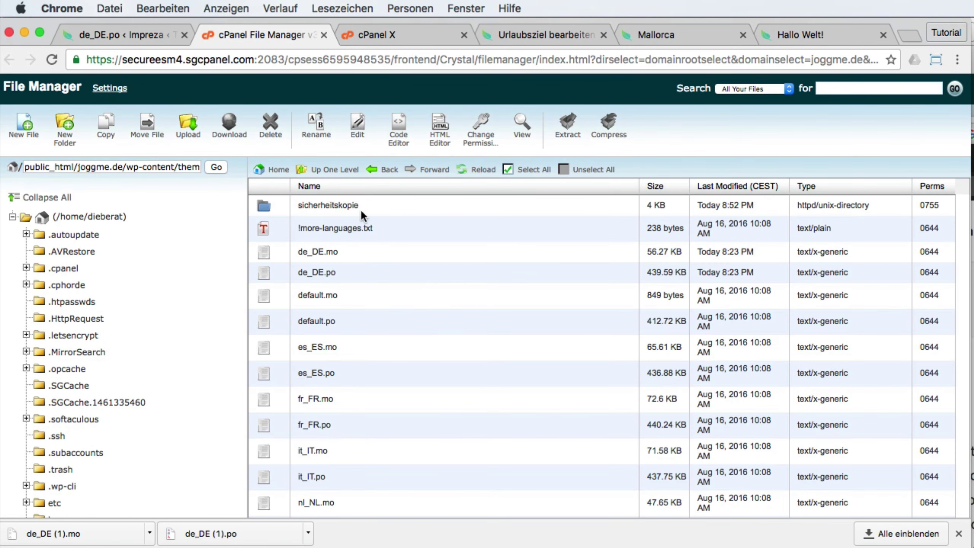
Copy de_DE.mo and de_DE.po from the languages directory into its sicherheitskopie subfolder.
{"action": "left_click", "coordinate": [360, 274]}
{"action": "left_click", "coordinate": [344, 250], "text": "shift"}
{"action": "right_click", "coordinate": [344, 250]}
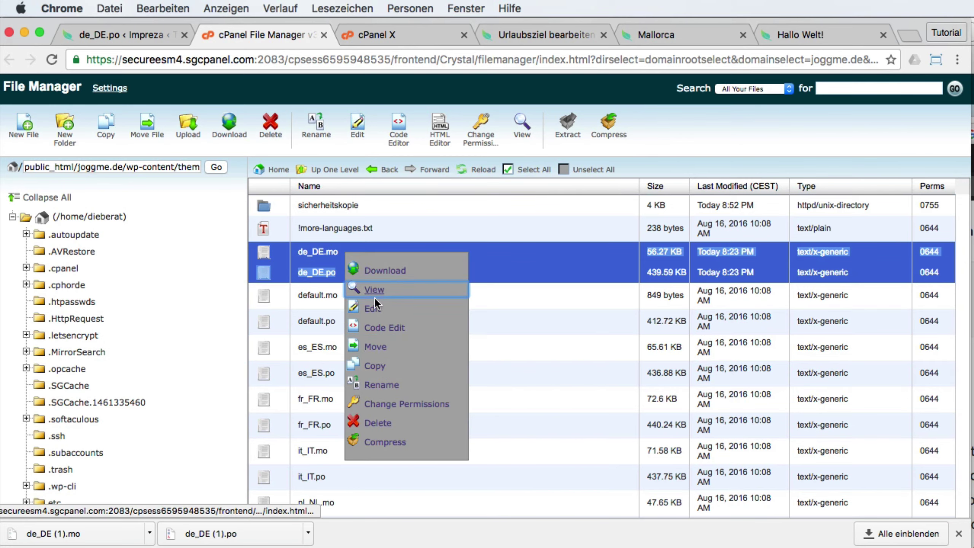
{"action": "left_click", "coordinate": [376, 366]}
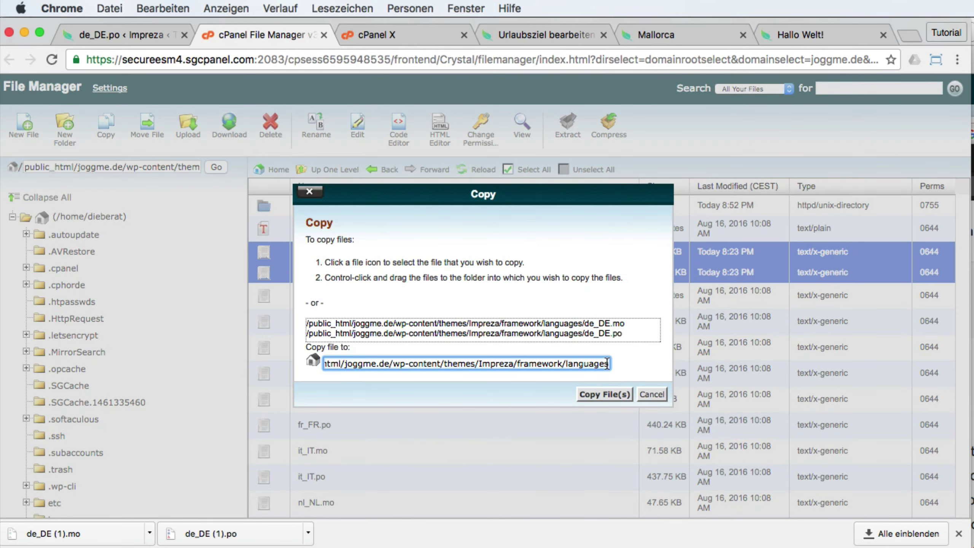
{"action": "type", "text": "/sicherheits"}
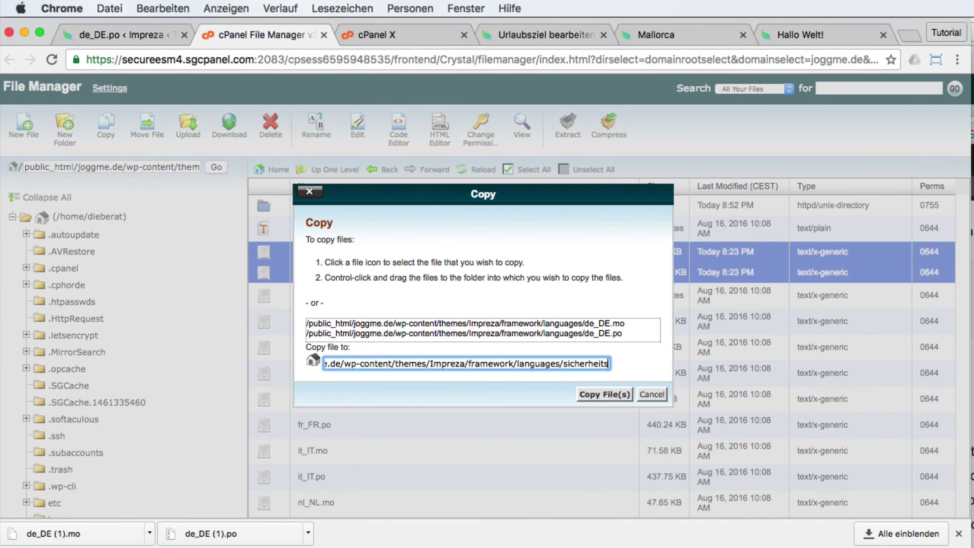
{"action": "type", "text": "kopie/"}
{"action": "left_click", "coordinate": [618, 393]}
Check the copied de_DE files inside the sicherheitskopie folder and return to the languages directory.
{"action": "left_click", "coordinate": [368, 204]}
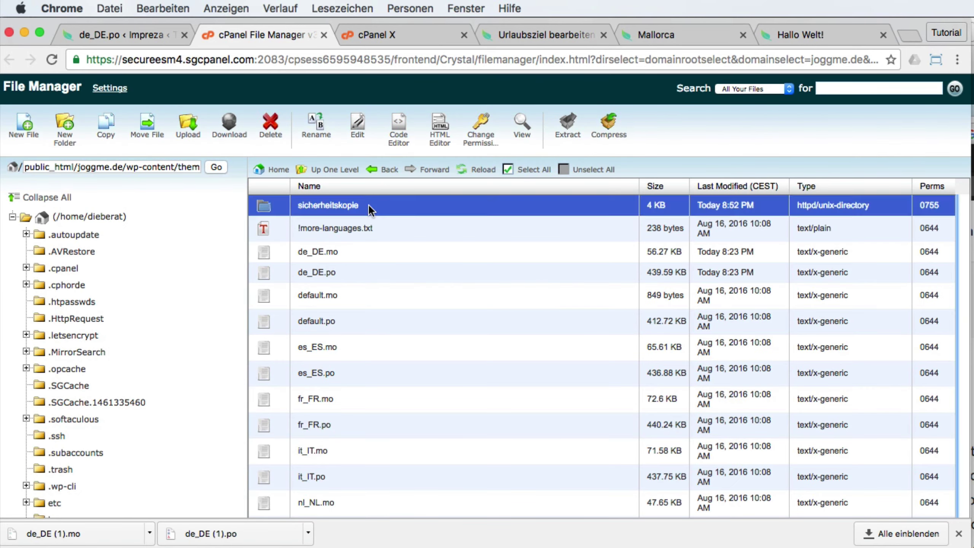
{"action": "double_click", "coordinate": [368, 204]}
{"action": "left_click", "coordinate": [348, 225]}
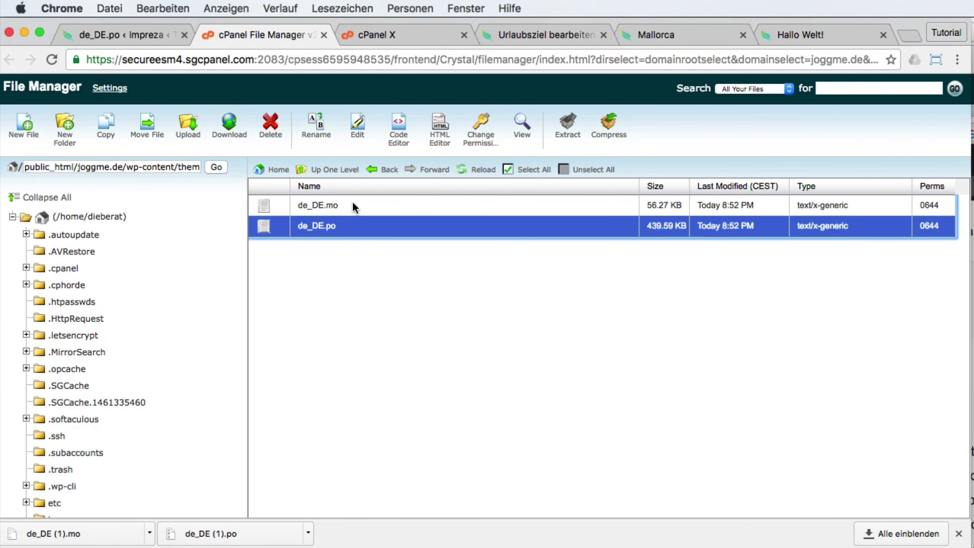
{"action": "left_click", "coordinate": [323, 171]}
{"action": "left_click", "coordinate": [338, 254]}
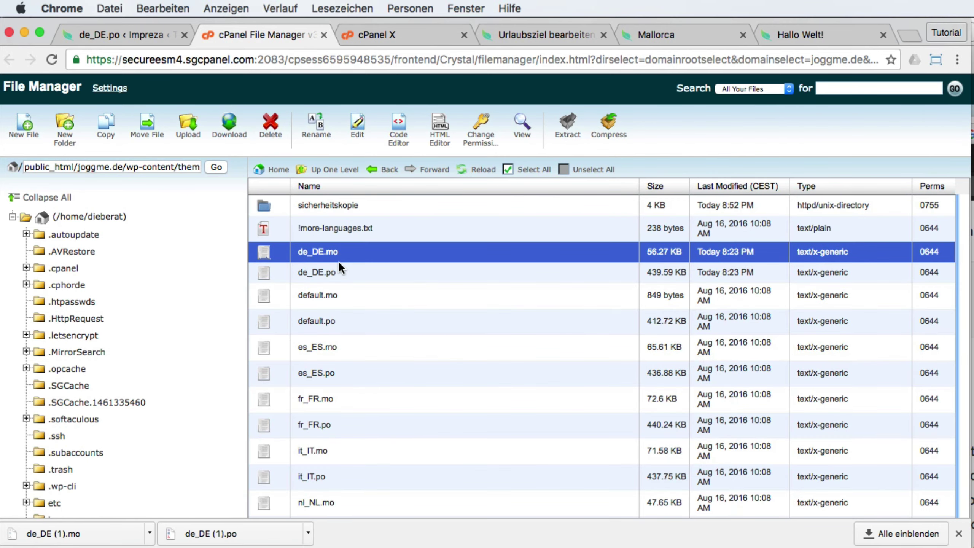
{"action": "left_click", "coordinate": [339, 268]}
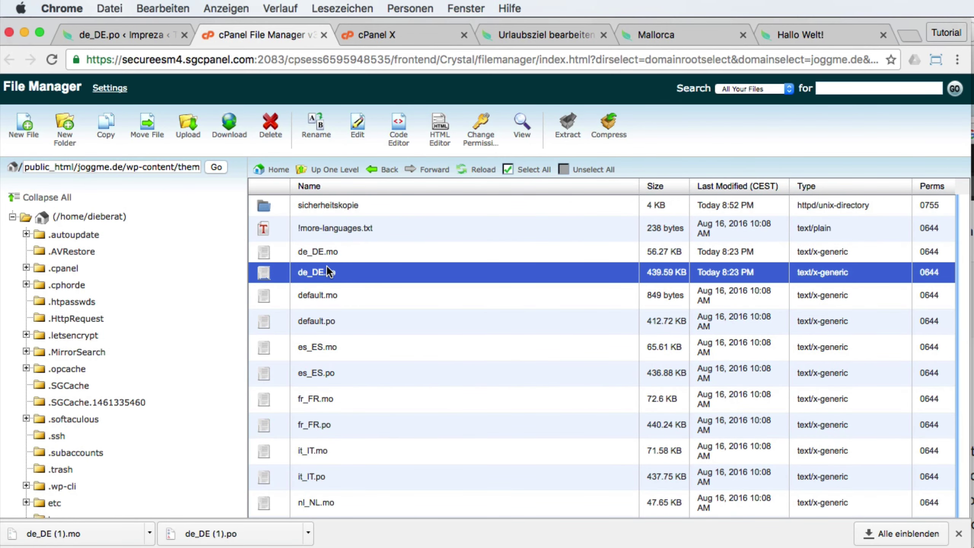
Open the German de_DE.po from the sicherheitskopie folder in Loco Translate's Impreza overview and delete it.
{"action": "left_click", "coordinate": [155, 35]}
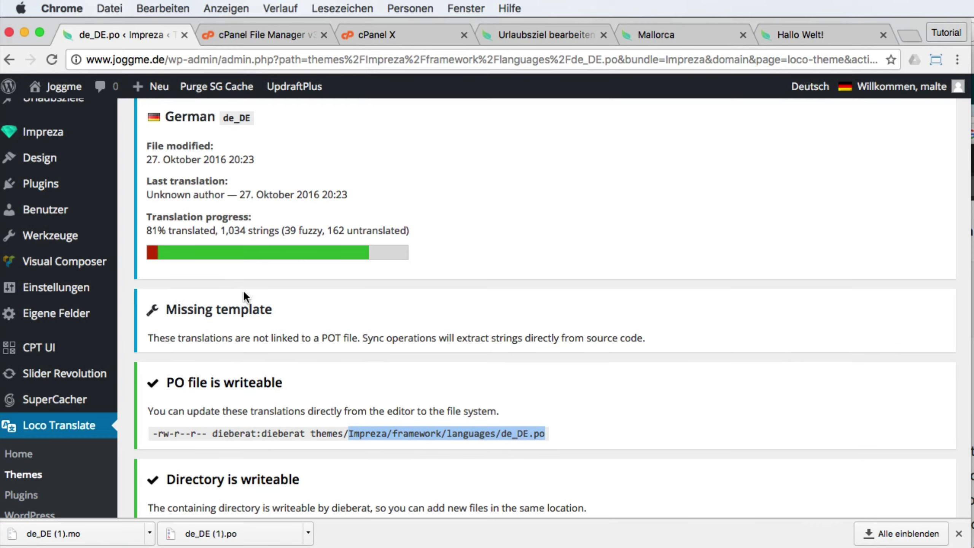
{"action": "scroll", "coordinate": [244, 290], "scroll_direction": "up", "scroll_amount": 5}
{"action": "left_click", "coordinate": [251, 119]}
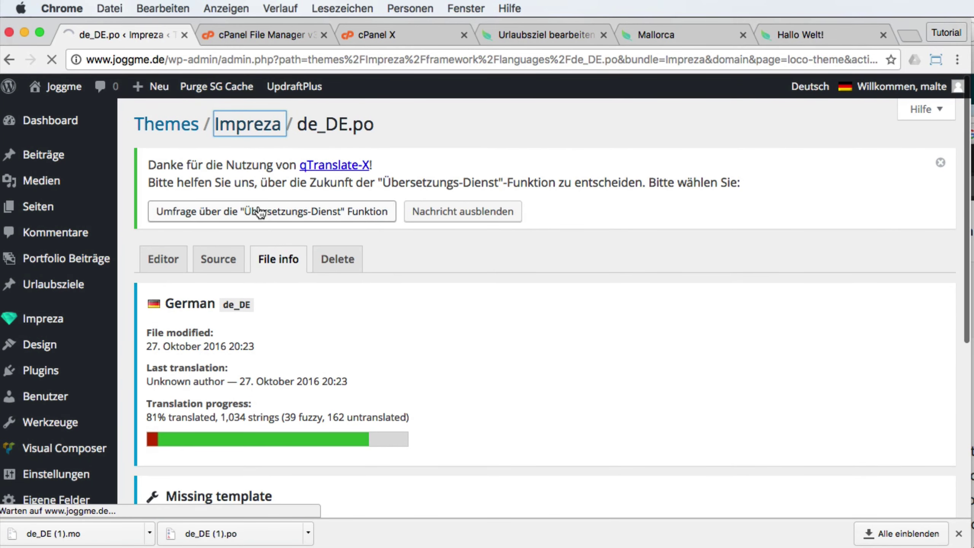
{"action": "scroll", "coordinate": [256, 207], "scroll_direction": "down", "scroll_amount": 10}
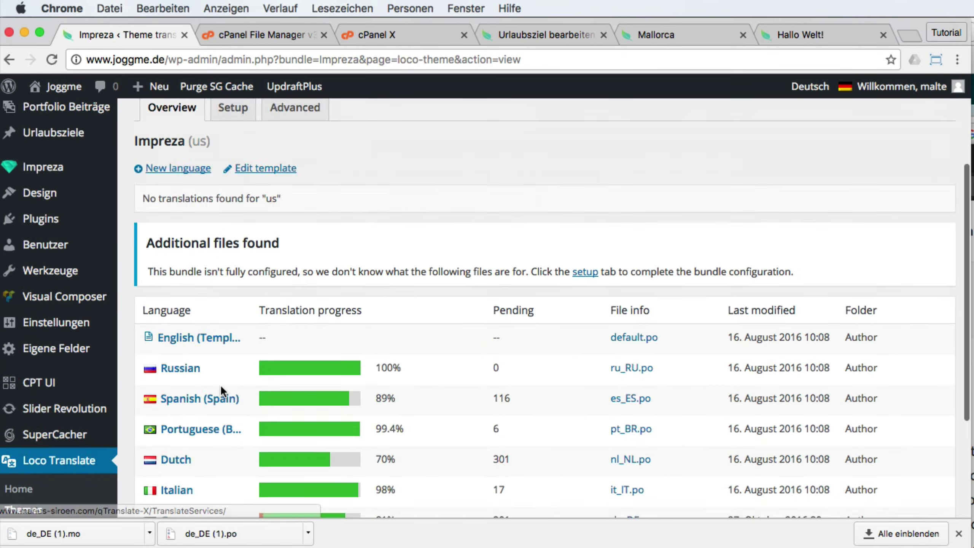
{"action": "left_click", "coordinate": [192, 430]}
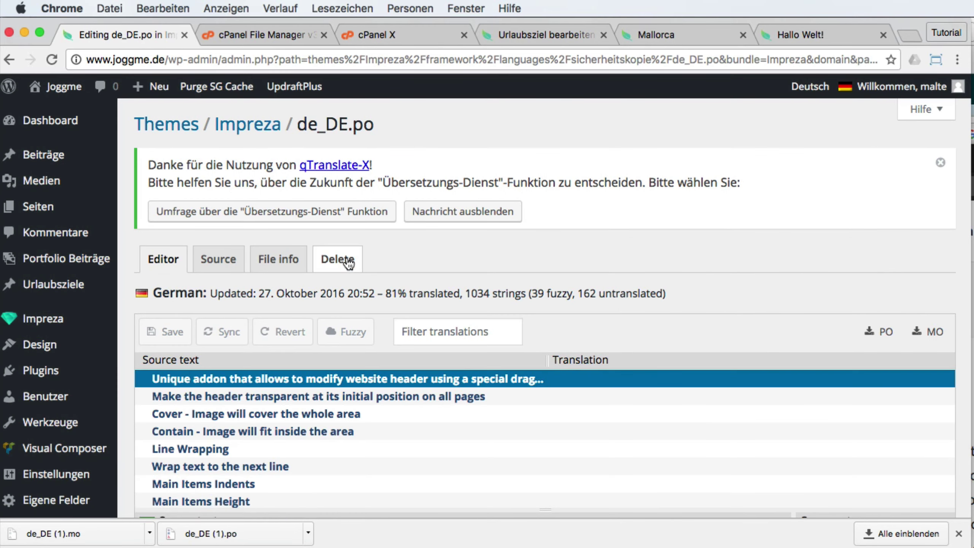
{"action": "left_click", "coordinate": [339, 246]}
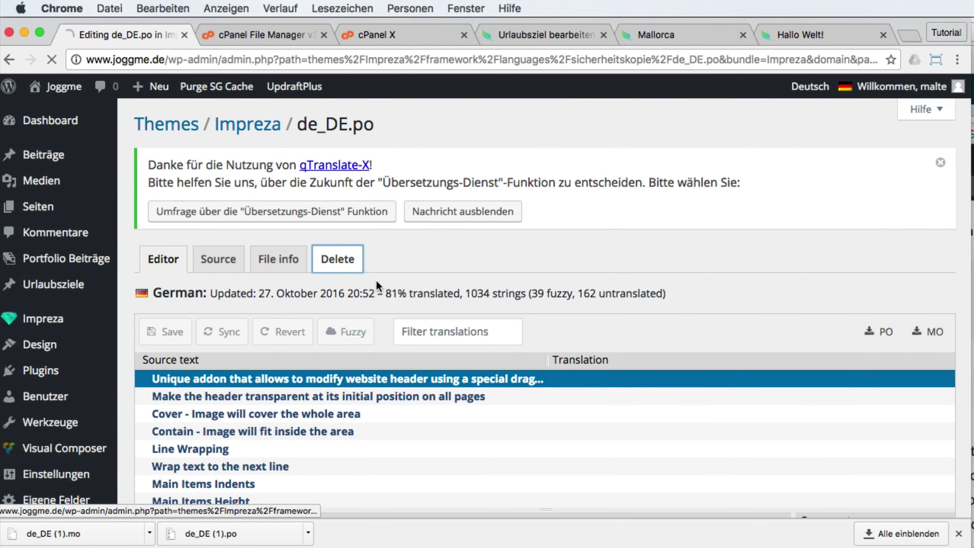
{"action": "left_click", "coordinate": [227, 438]}
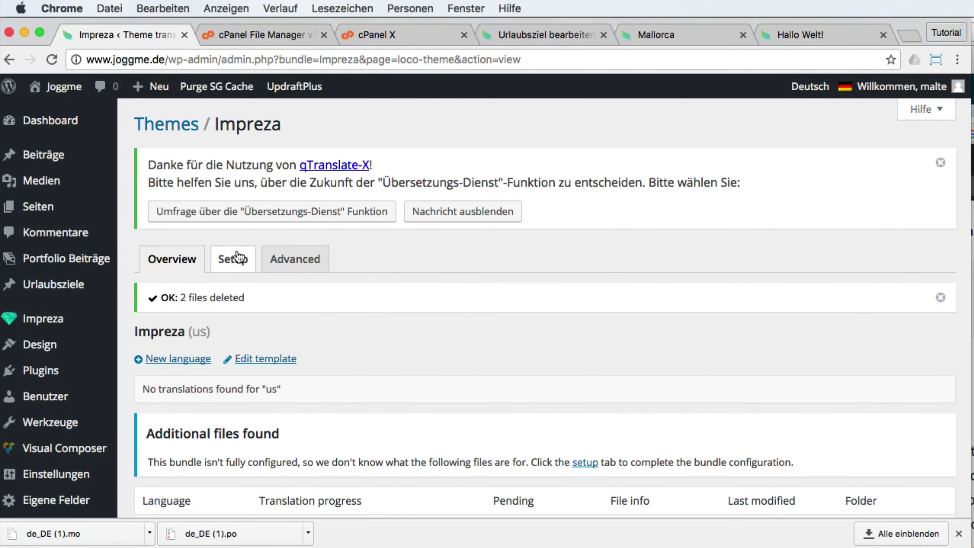
Create a new German translation for the Impreza theme in Loco Translate at themes/Impreza/languages/de_DE.po and look through its strings.
{"action": "left_click", "coordinate": [173, 135]}
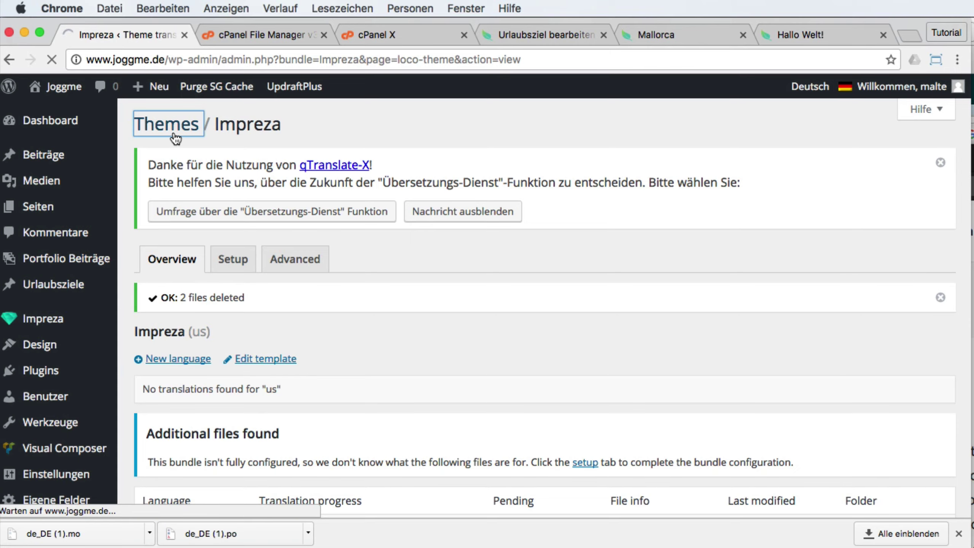
{"action": "left_click", "coordinate": [173, 306]}
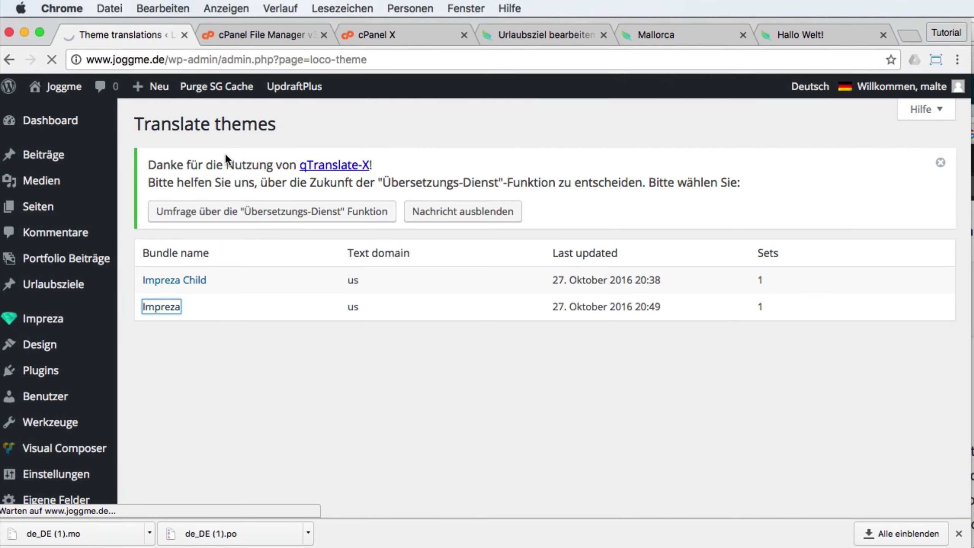
{"action": "scroll", "coordinate": [192, 198], "scroll_direction": "down", "scroll_amount": 3}
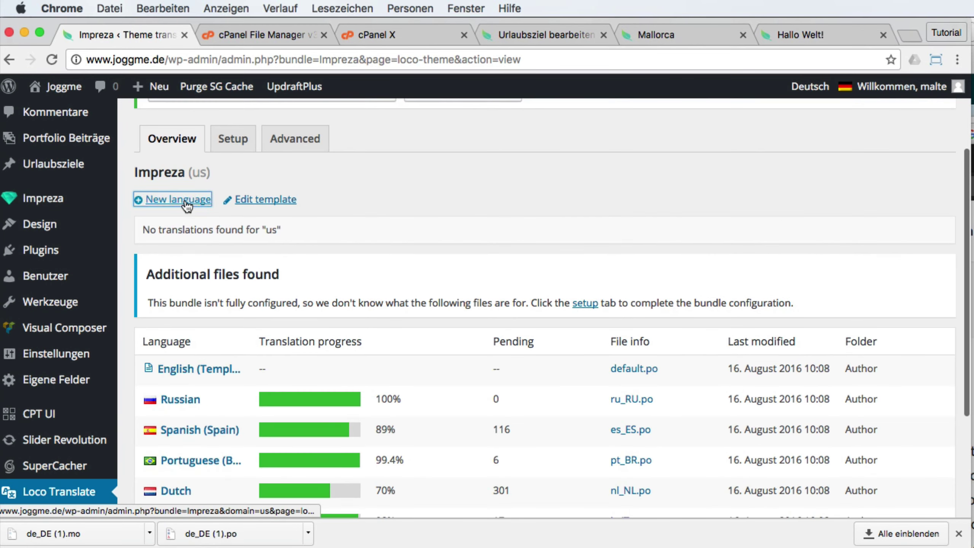
{"action": "left_click", "coordinate": [186, 201]}
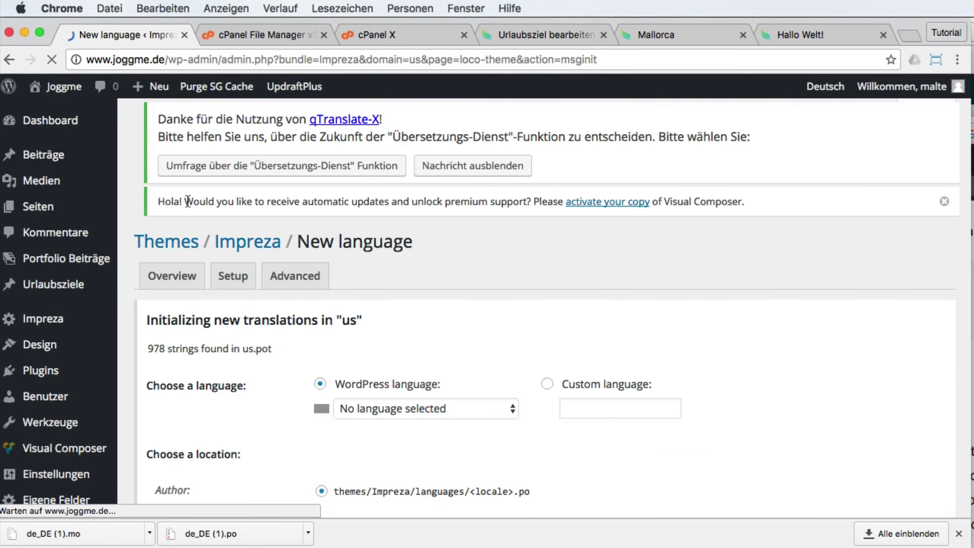
{"action": "scroll", "coordinate": [348, 316], "scroll_direction": "down", "scroll_amount": 3}
{"action": "left_click", "coordinate": [394, 246]}
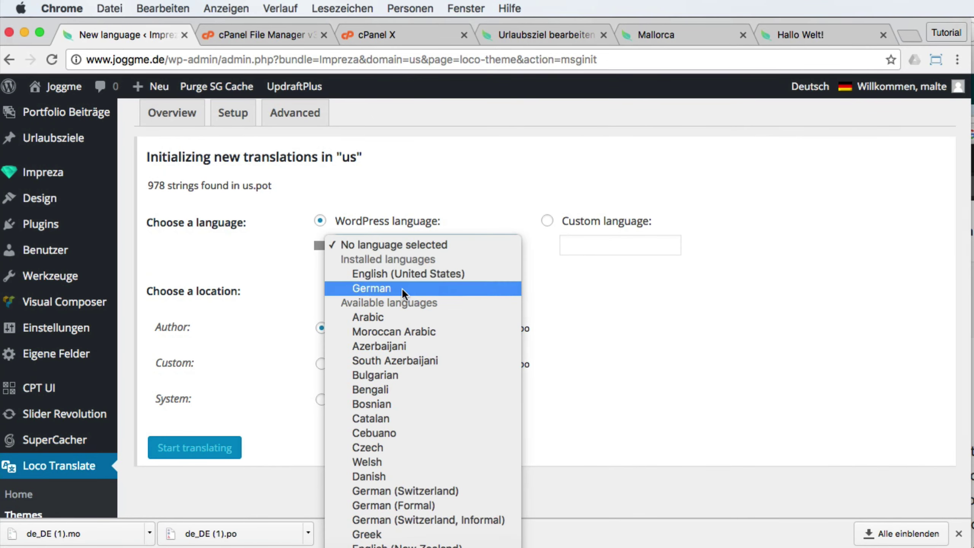
{"action": "left_click", "coordinate": [388, 289]}
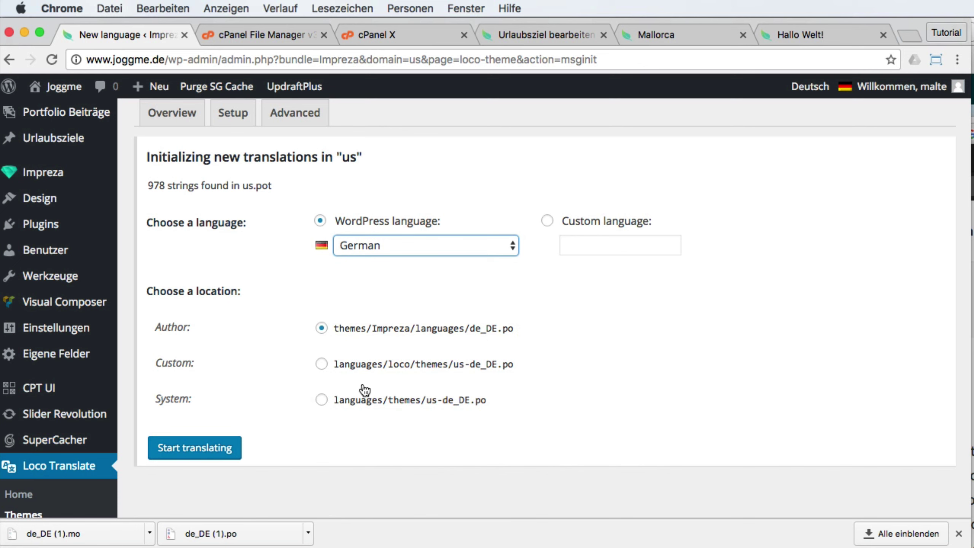
{"action": "left_click", "coordinate": [170, 448]}
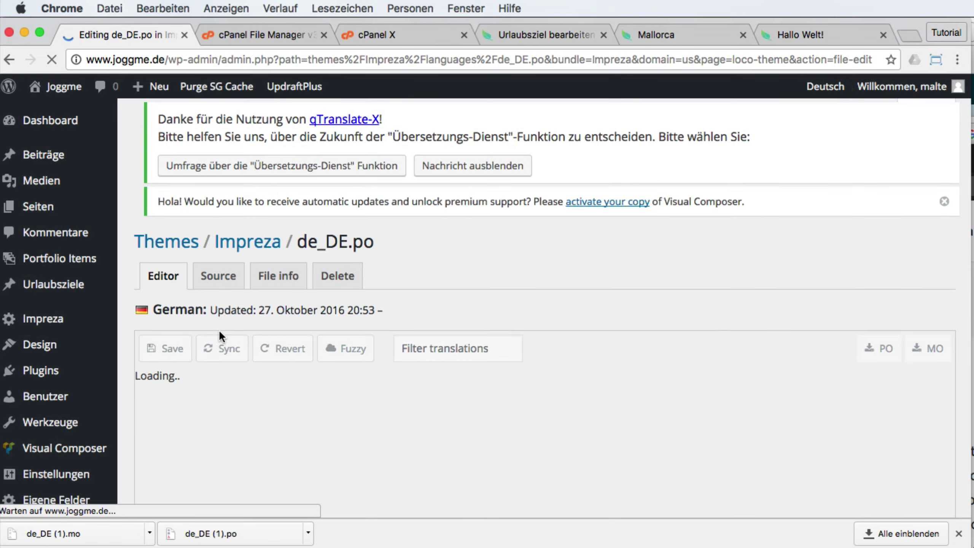
{"action": "scroll", "coordinate": [224, 329], "scroll_direction": "down", "scroll_amount": 10}
{"action": "scroll", "coordinate": [252, 379], "scroll_direction": "down", "scroll_amount": 20}
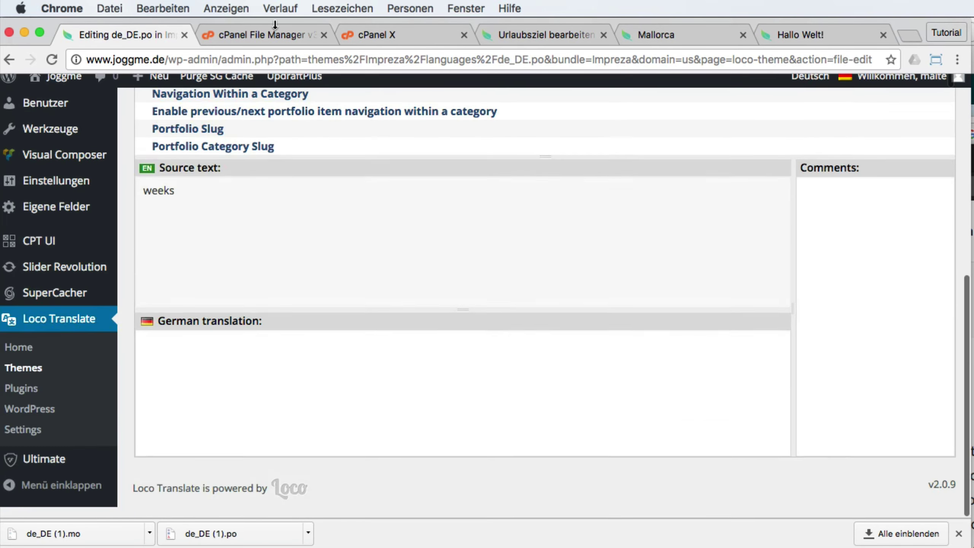
Switch to the cPanel file manager, inspect and reload the sicherheitskopie folder, and return to the languages directory.
{"action": "left_click", "coordinate": [263, 34]}
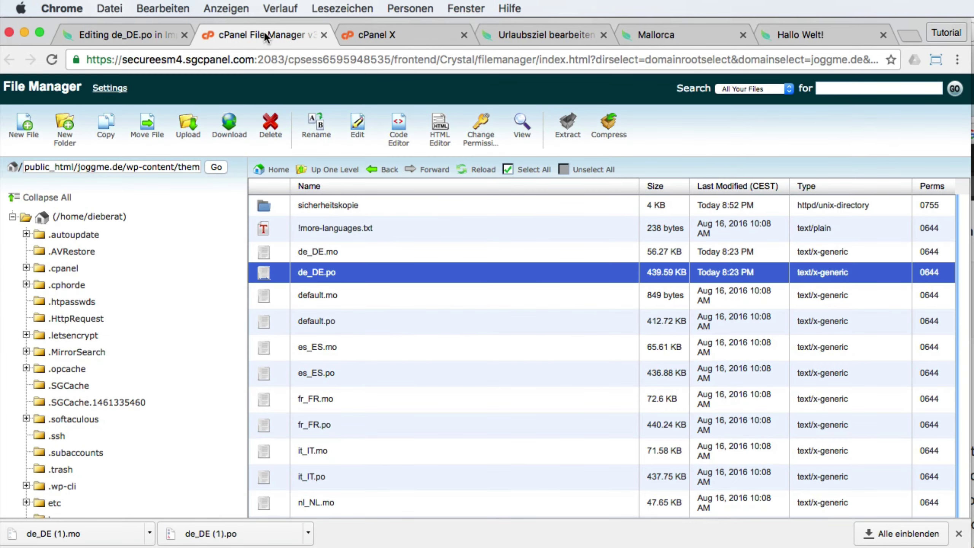
{"action": "double_click", "coordinate": [392, 206]}
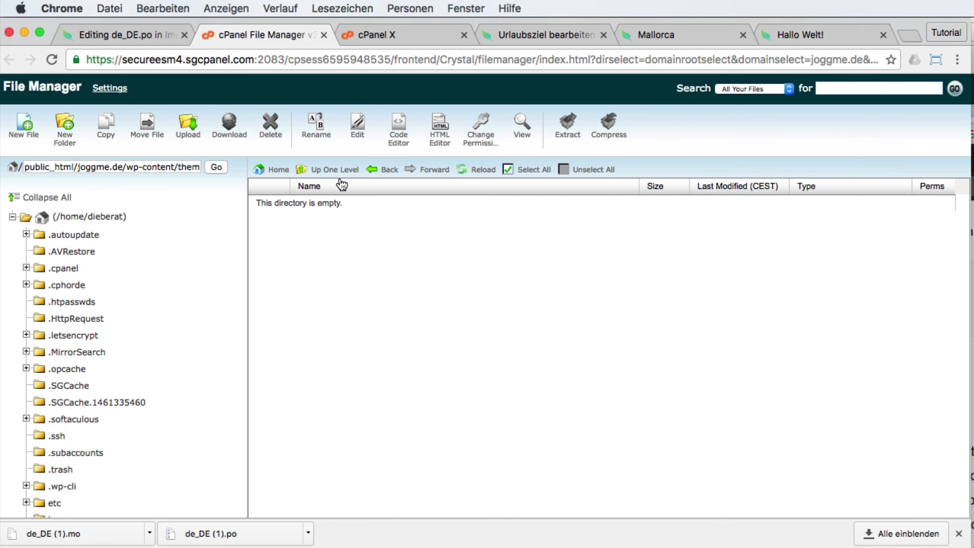
{"action": "left_click", "coordinate": [490, 171]}
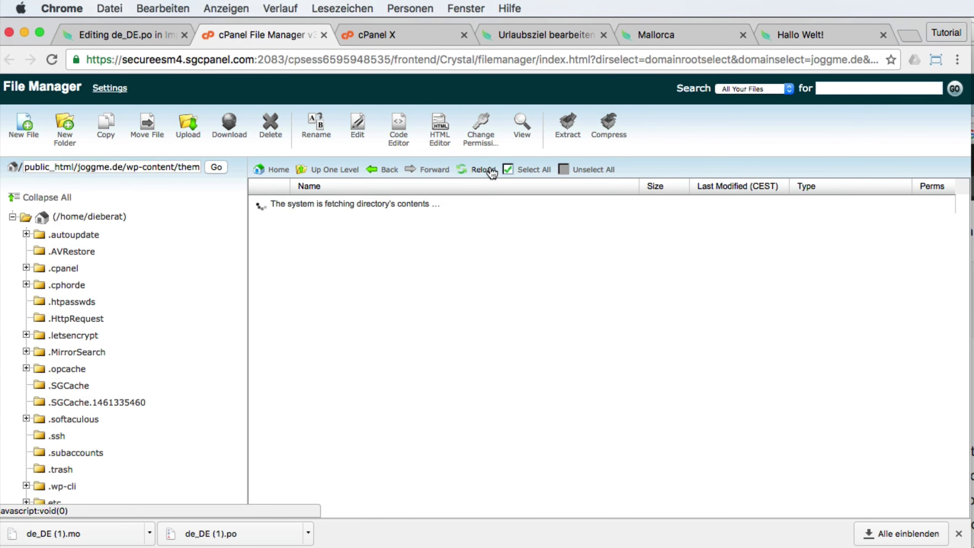
{"action": "left_click", "coordinate": [327, 170]}
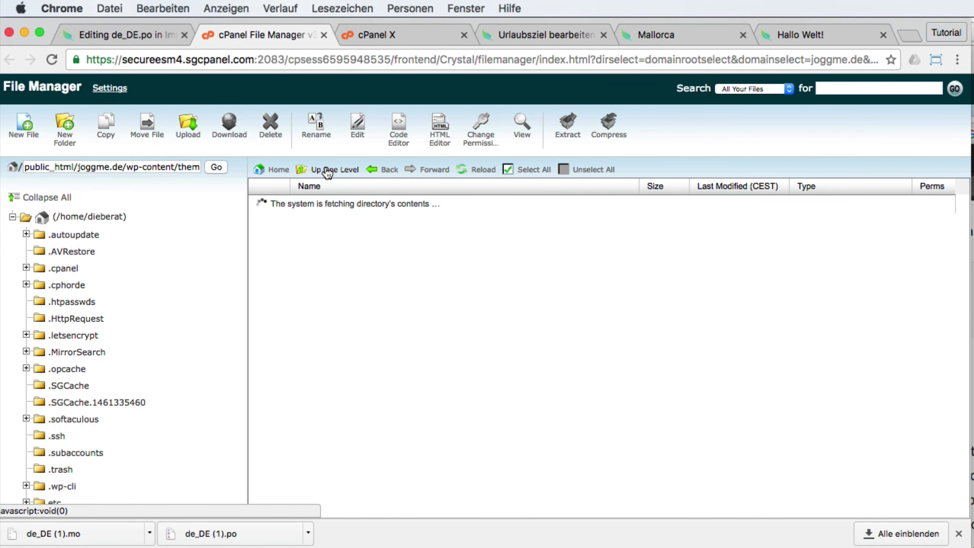
{"action": "left_click", "coordinate": [364, 269]}
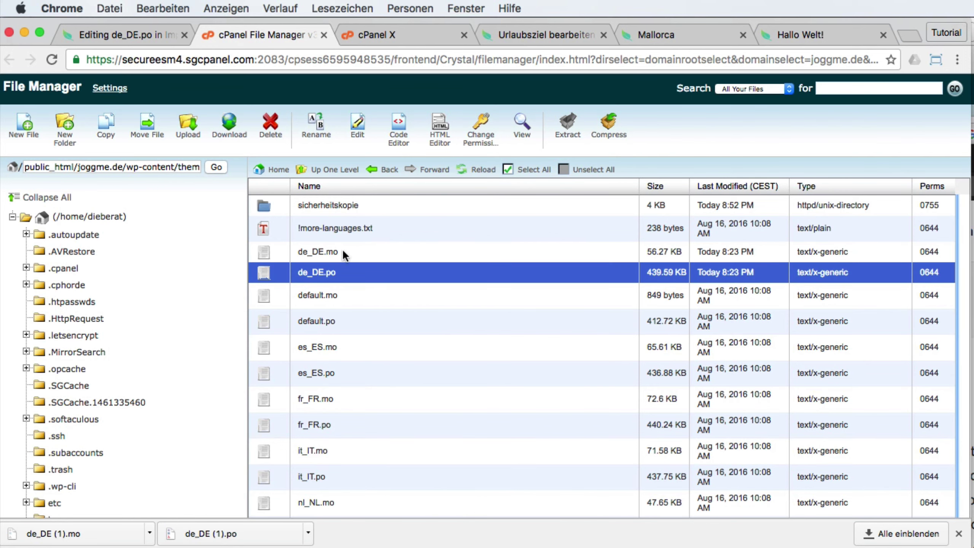
{"action": "left_click", "coordinate": [327, 252]}
{"action": "left_click", "coordinate": [358, 271]}
{"action": "left_click", "coordinate": [359, 253]}
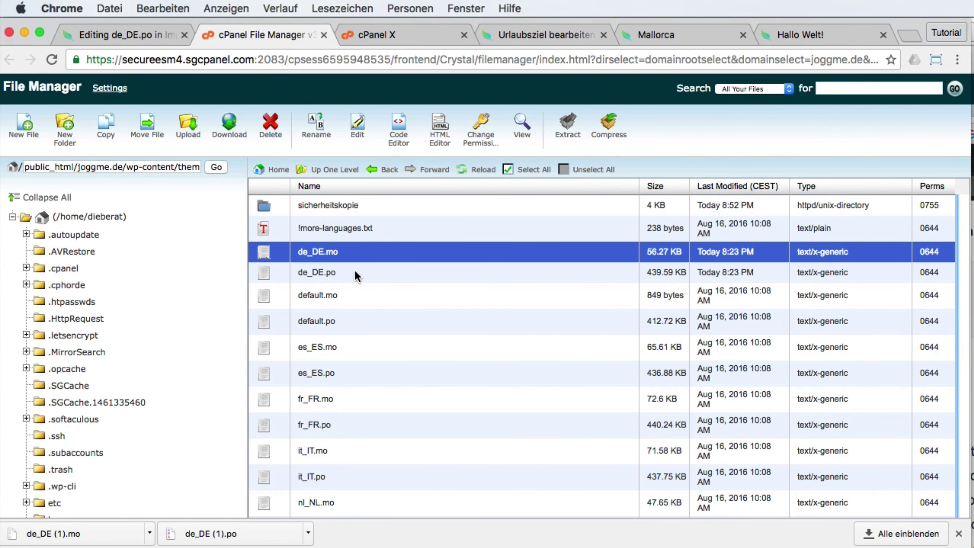
{"action": "left_click", "coordinate": [354, 271], "text": "shift"}
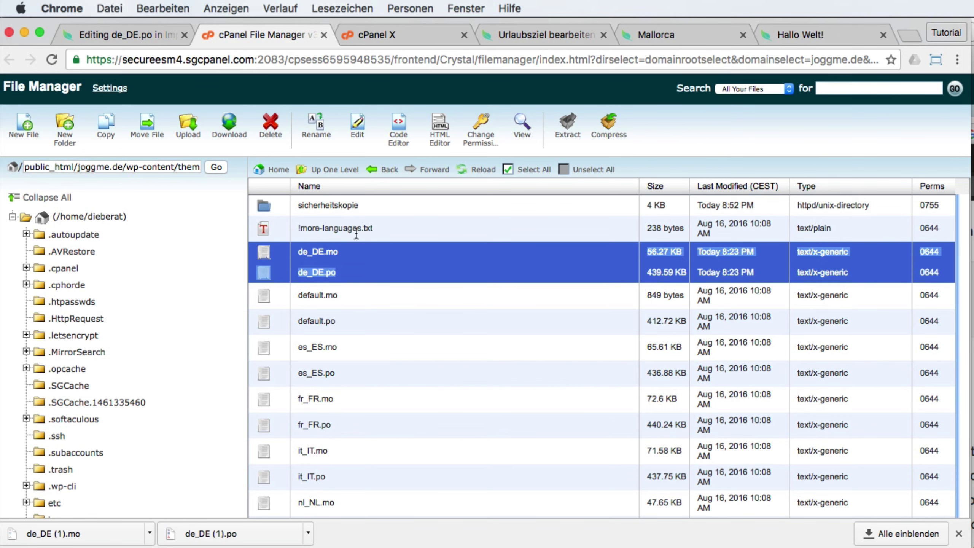
{"action": "left_click", "coordinate": [466, 171]}
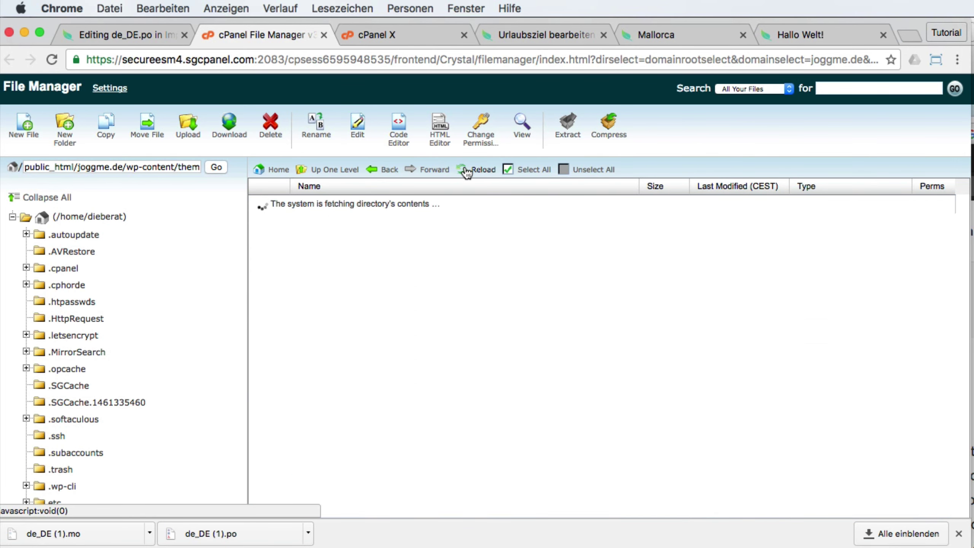
Copy de_DE.mo and de_DE.po from the framework languages folder to /public_html/joggme.de/wp-content/themes/Impreza/languages.
{"action": "left_click", "coordinate": [369, 275]}
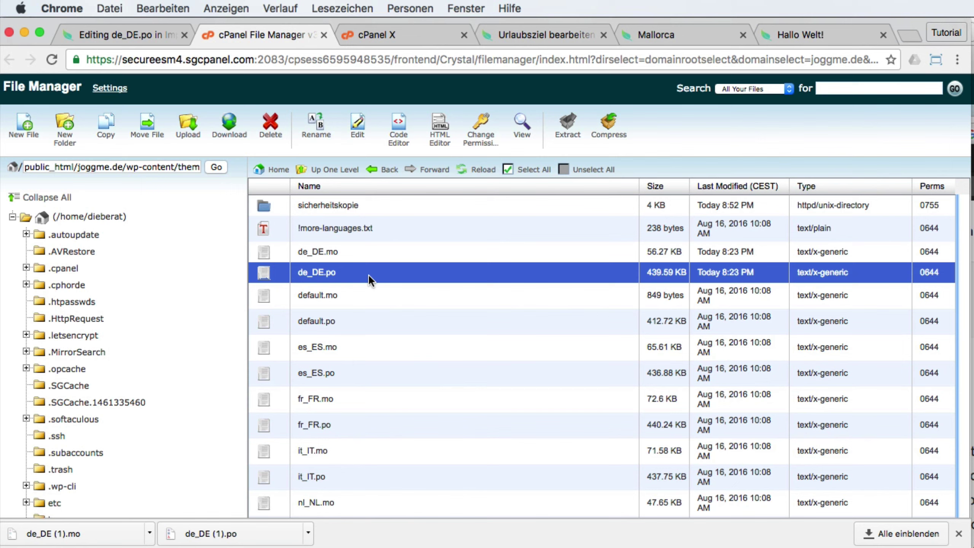
{"action": "left_click", "coordinate": [364, 253], "text": "super"}
{"action": "right_click", "coordinate": [360, 256]}
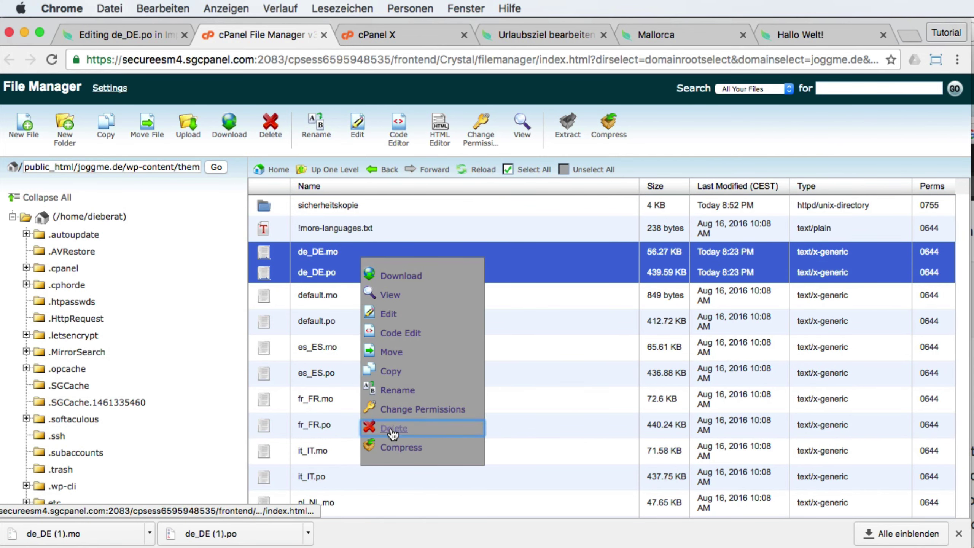
{"action": "left_click", "coordinate": [391, 371]}
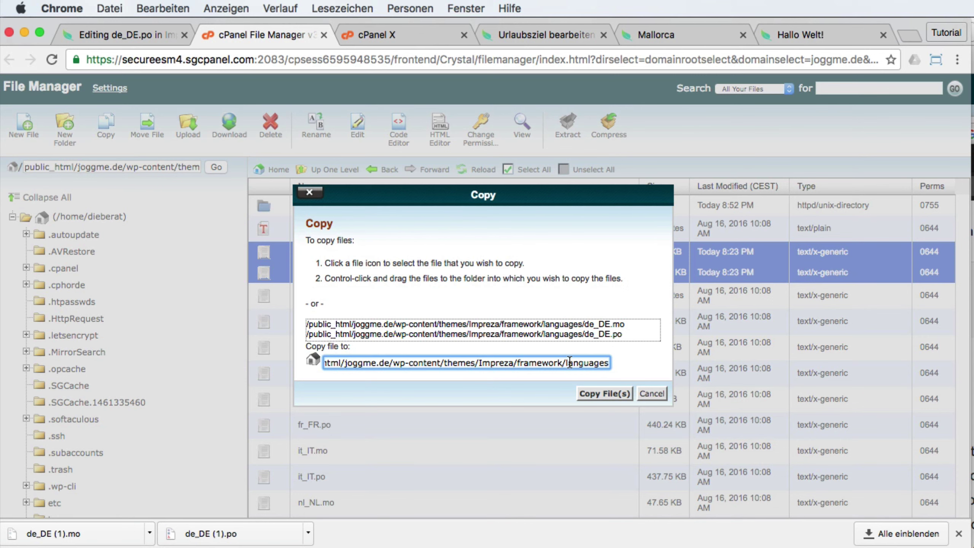
{"action": "double_click", "coordinate": [544, 363]}
{"action": "key", "text": "BackSpace"}
{"action": "key", "text": "BackSpace"}
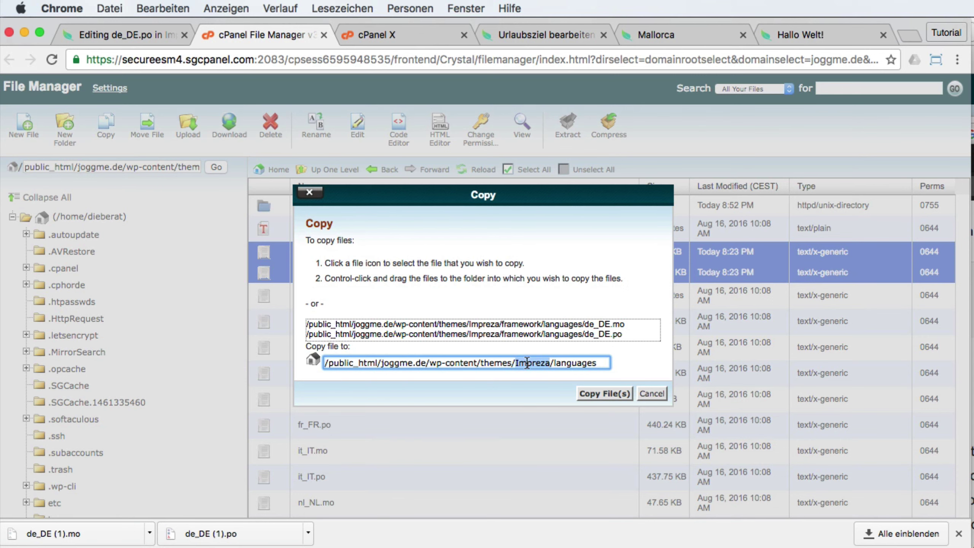
{"action": "double_click", "coordinate": [566, 363]}
{"action": "left_click", "coordinate": [601, 396]}
Reload the Impreza de_DE.po editor in Loco Translate, look through its strings and sync them with the theme's source.
{"action": "left_click", "coordinate": [134, 29]}
{"action": "key", "text": "super+r"}
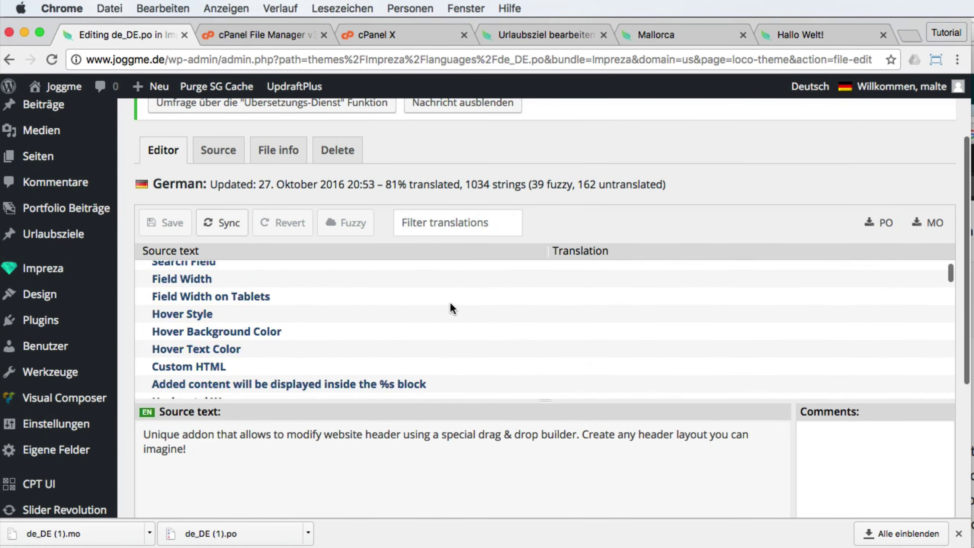
{"action": "scroll", "coordinate": [452, 300], "scroll_direction": "down", "scroll_amount": 15}
{"action": "scroll", "coordinate": [606, 327], "scroll_direction": "down", "scroll_amount": 3}
{"action": "scroll", "coordinate": [291, 320], "scroll_direction": "up", "scroll_amount": 20}
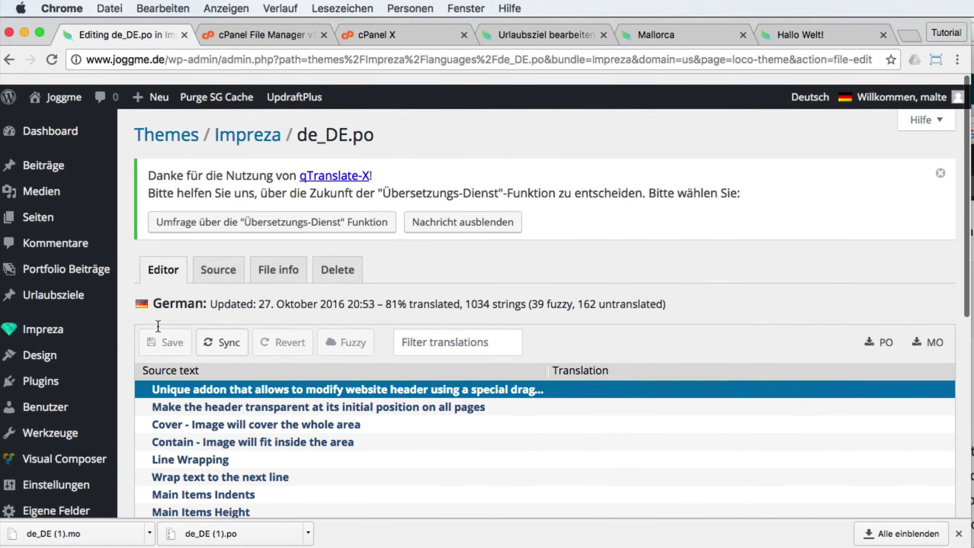
{"action": "scroll", "coordinate": [230, 338], "scroll_direction": "down", "scroll_amount": 4}
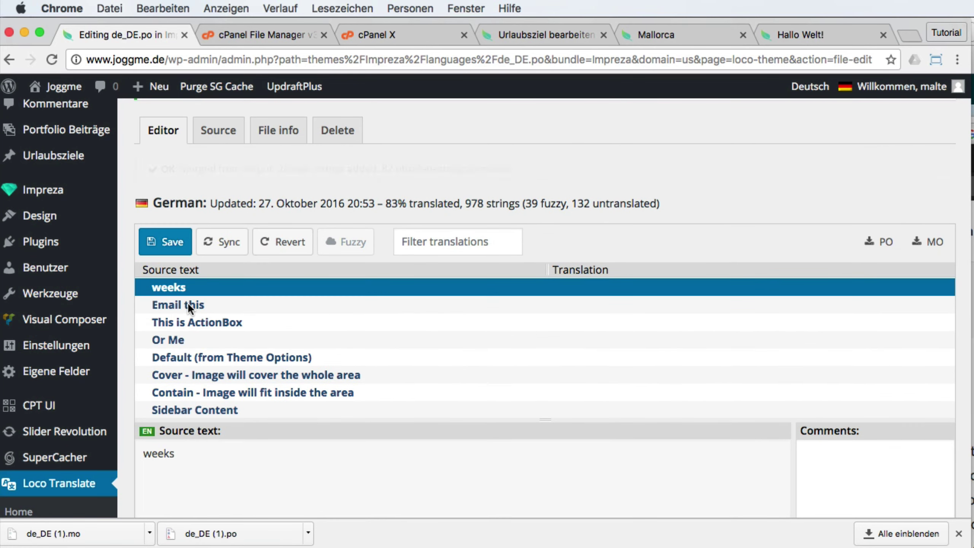
Enter "Wochen" as the German translation of "weeks" and save the translation file.
{"action": "scroll", "coordinate": [142, 305], "scroll_direction": "down", "scroll_amount": 5}
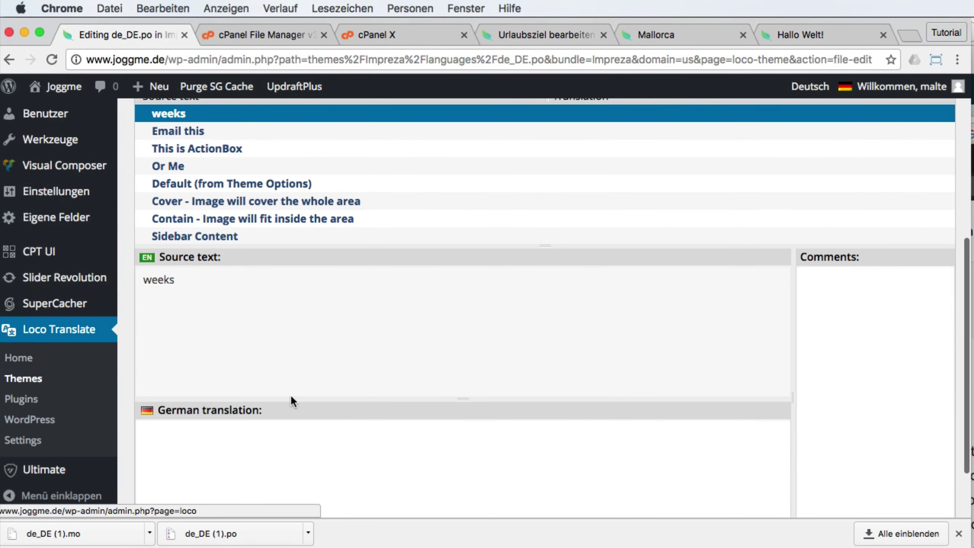
{"action": "left_click", "coordinate": [282, 463]}
{"action": "type", "text": "Wochen"}
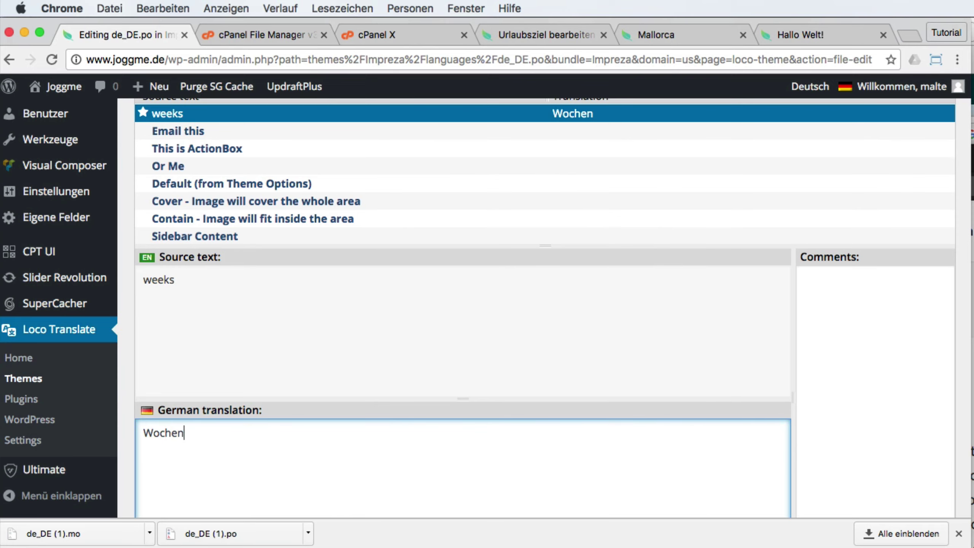
{"action": "scroll", "coordinate": [582, 165], "scroll_direction": "down", "scroll_amount": 10}
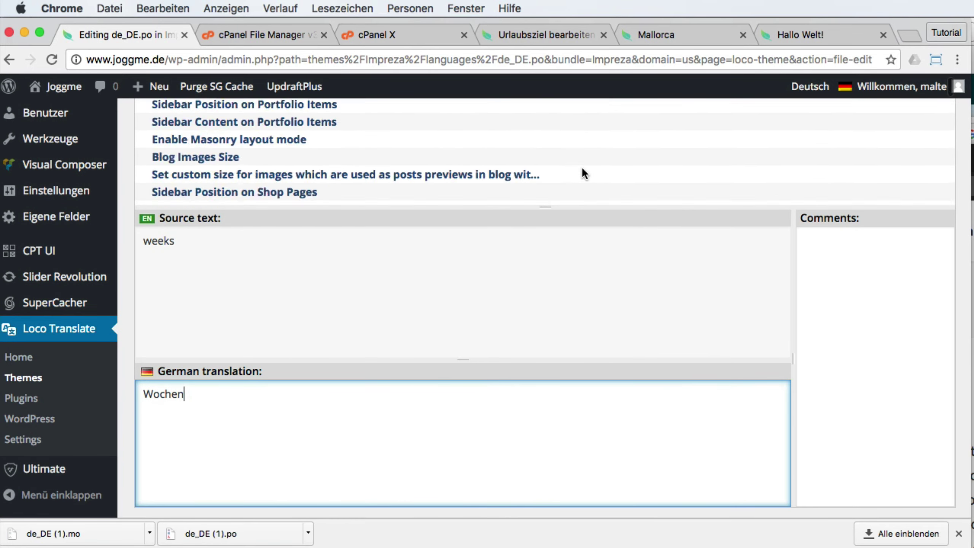
{"action": "scroll", "coordinate": [88, 292], "scroll_direction": "up", "scroll_amount": 10}
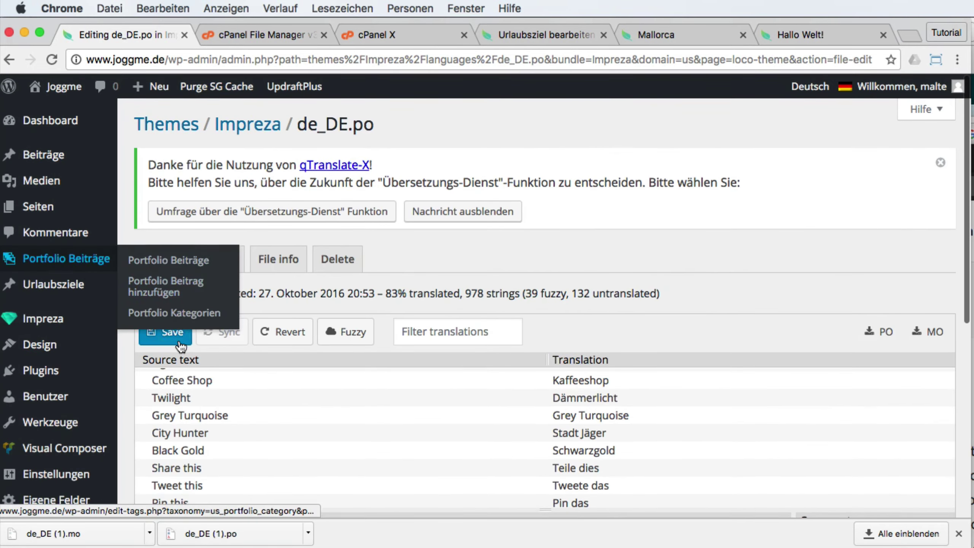
{"action": "left_click", "coordinate": [181, 336]}
Reload the Mallorca page and check the German texts there and on the Hallo Welt! post.
{"action": "left_click", "coordinate": [655, 31]}
{"action": "key", "text": "super+r"}
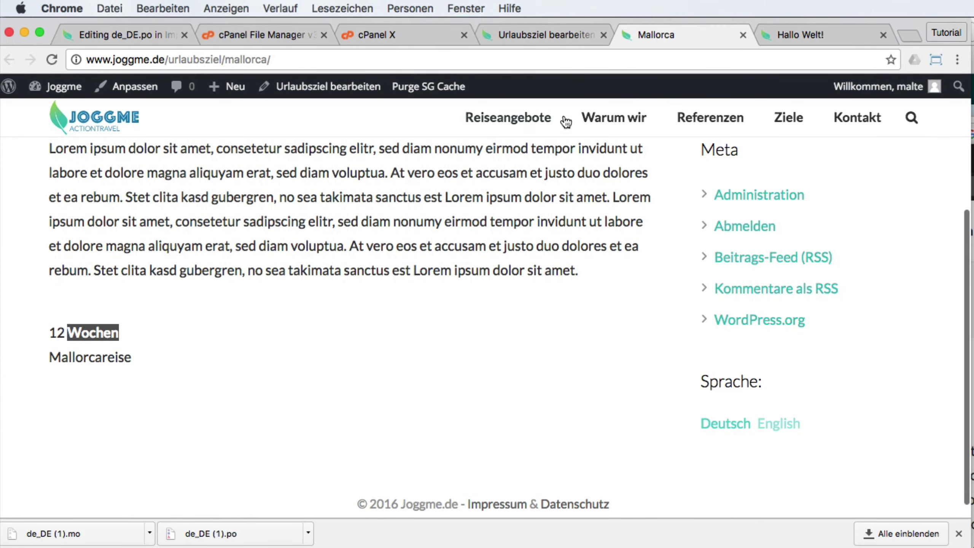
{"action": "left_click", "coordinate": [800, 27]}
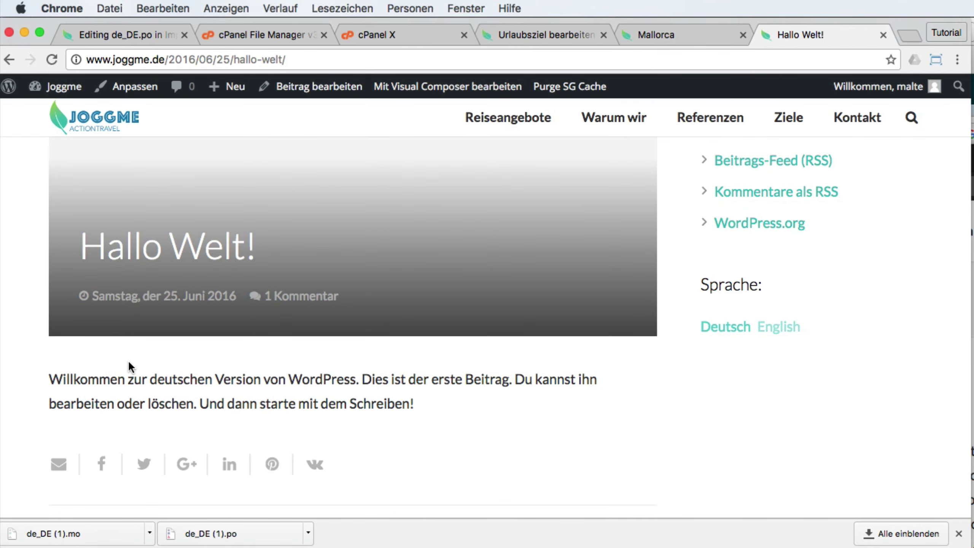
{"action": "left_click", "coordinate": [291, 296]}
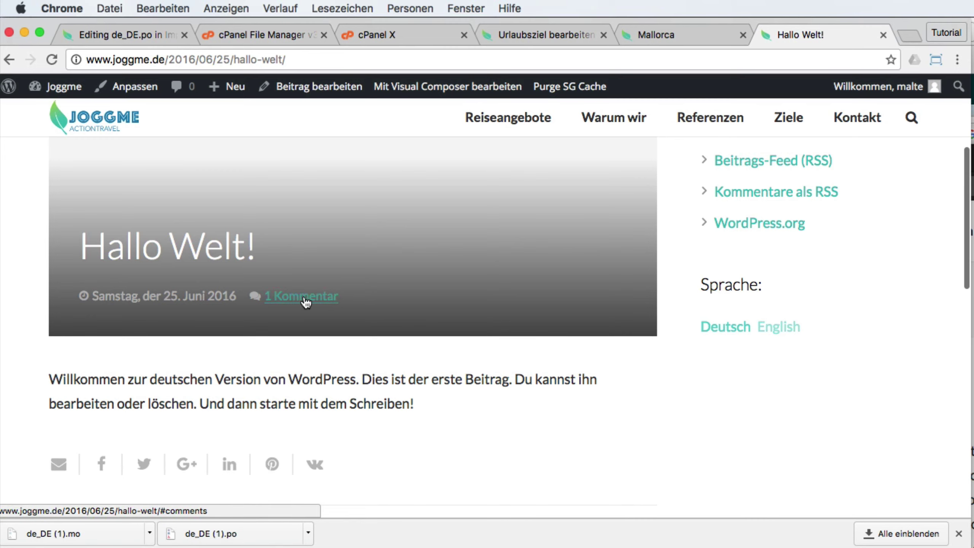
Return to the Loco Translate editor for de_DE.po and look through the translated theme strings.
{"action": "left_click", "coordinate": [123, 34]}
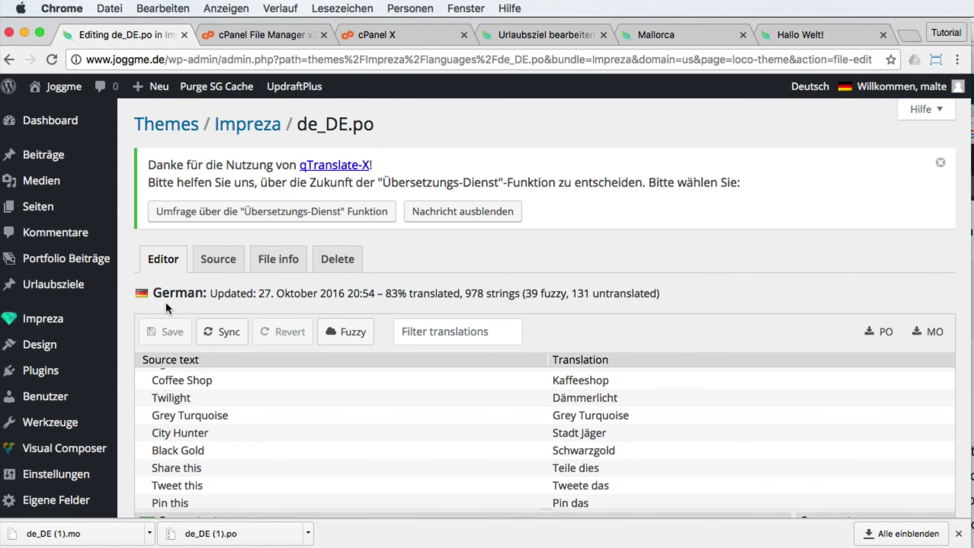
{"action": "scroll", "coordinate": [293, 365], "scroll_direction": "down", "scroll_amount": 5}
{"action": "scroll", "coordinate": [296, 362], "scroll_direction": "down", "scroll_amount": 5}
{"action": "scroll", "coordinate": [91, 348], "scroll_direction": "down", "scroll_amount": 5}
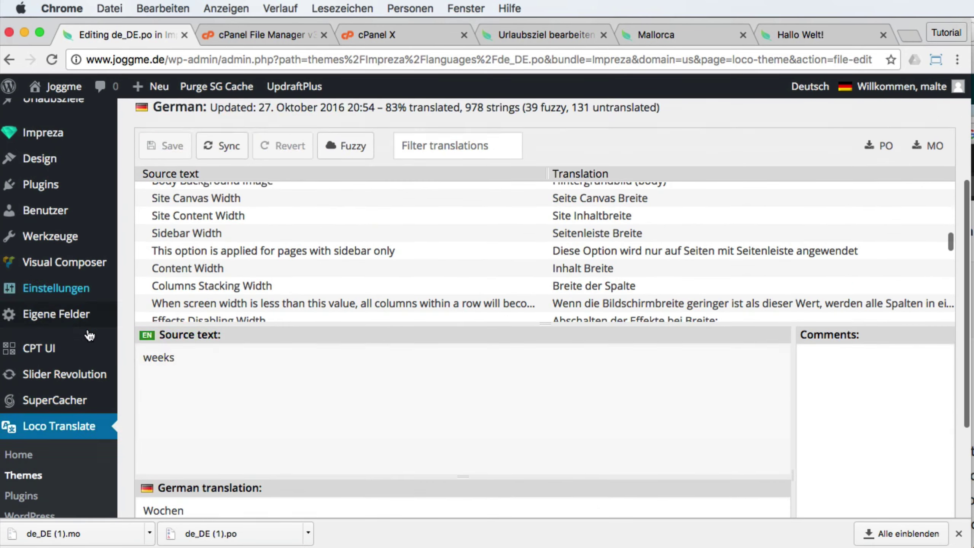